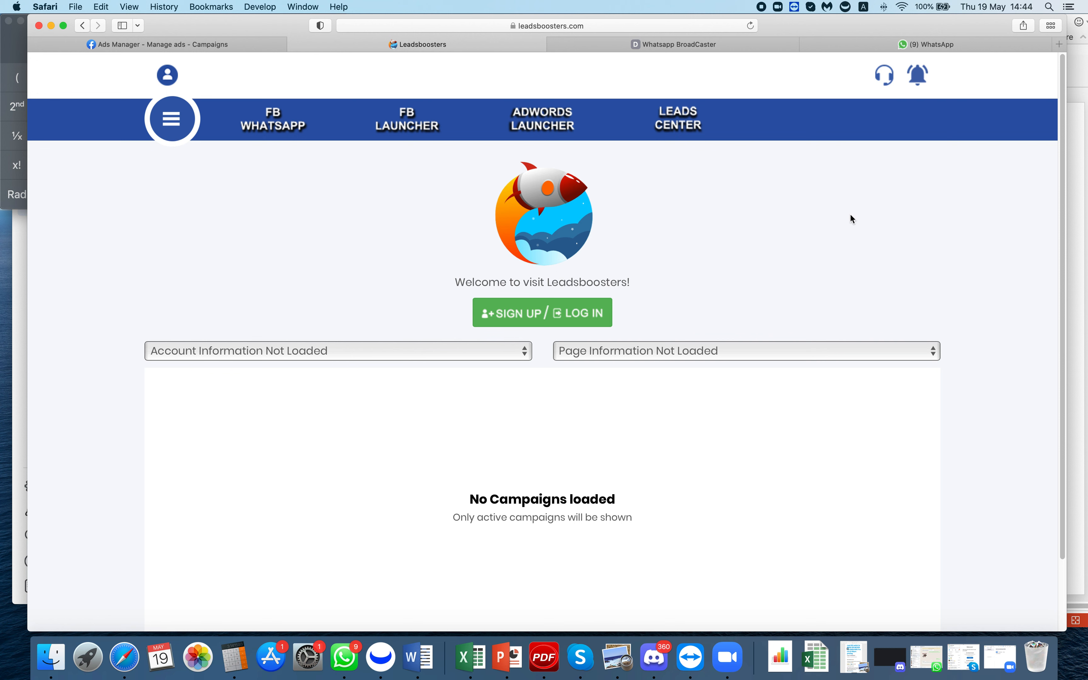
- Enter the mobile number on the Leadsboosters login page and request a verification code
click(543, 316)
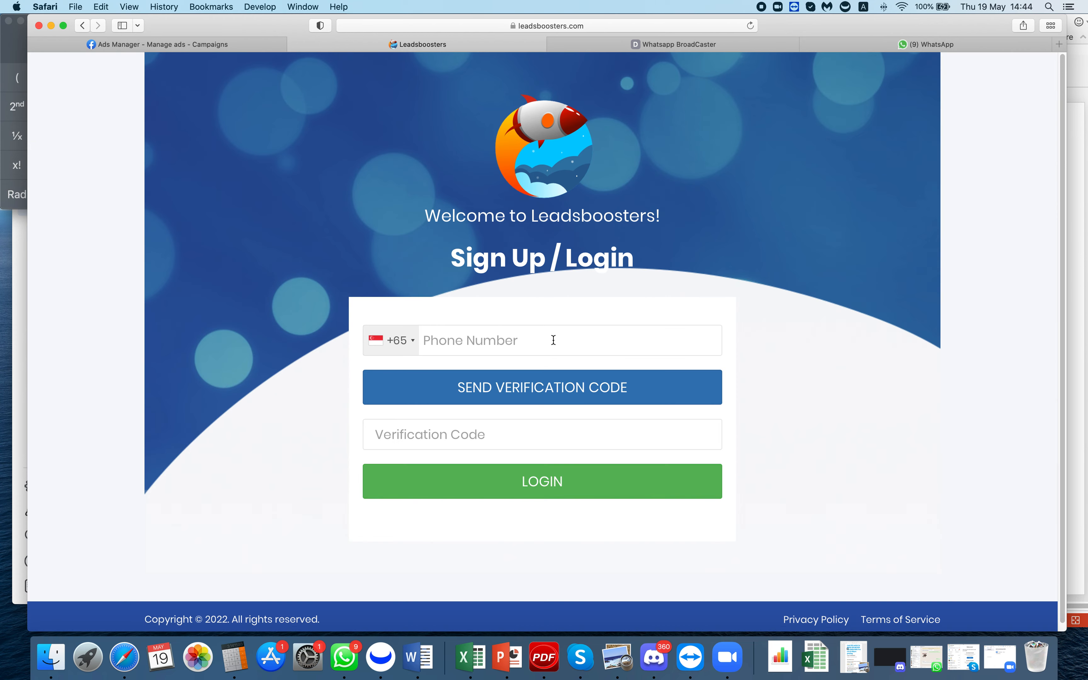
text(90996758)
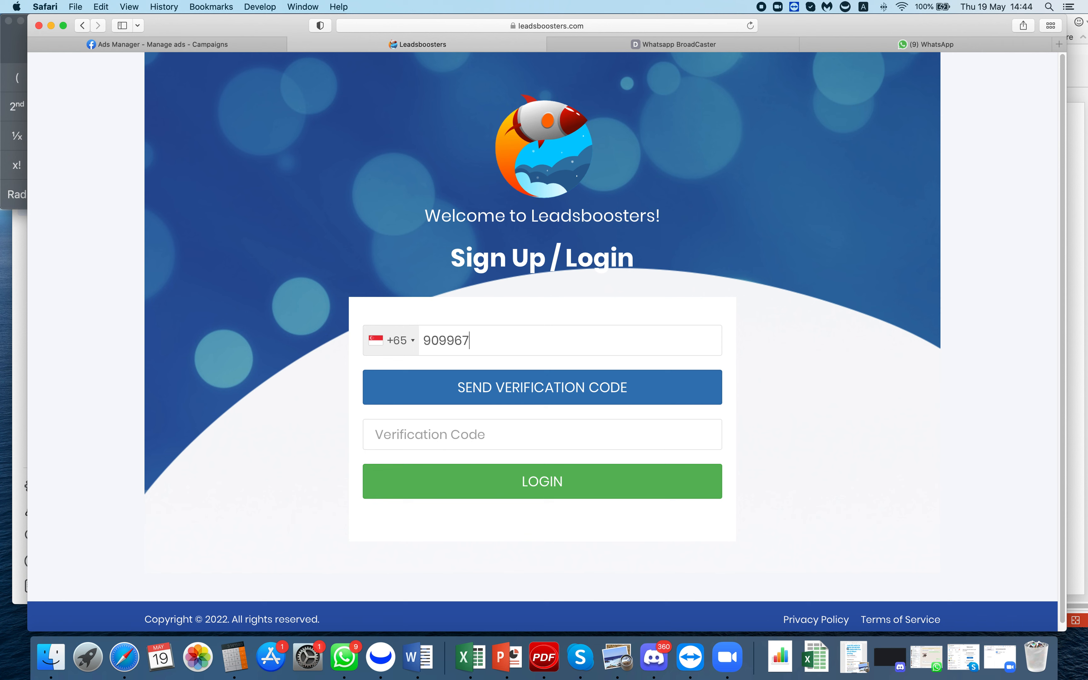
click(553, 389)
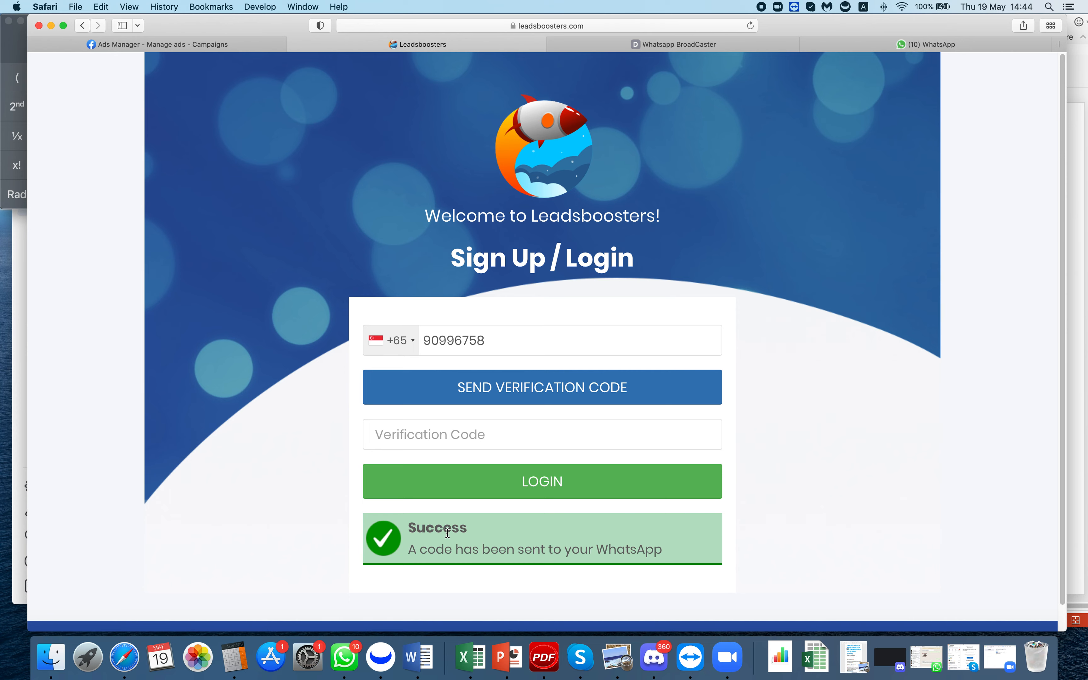
- Copy the login code from the WhatsApp Inquiry #8 chat and return to Leadsboosters
click(948, 43)
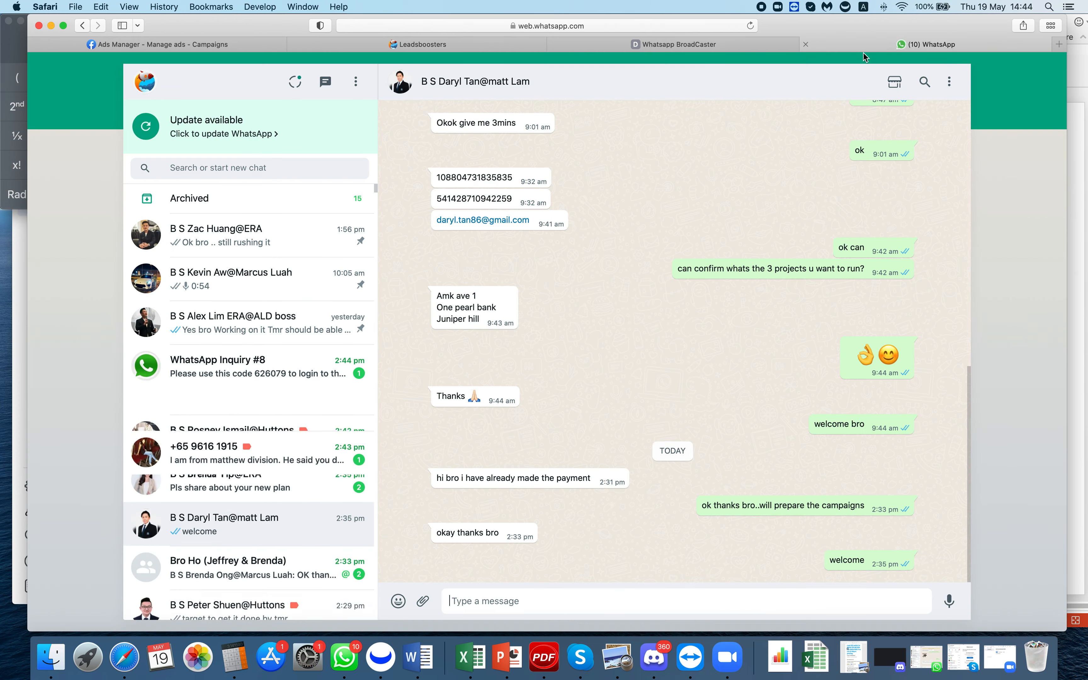
click(267, 367)
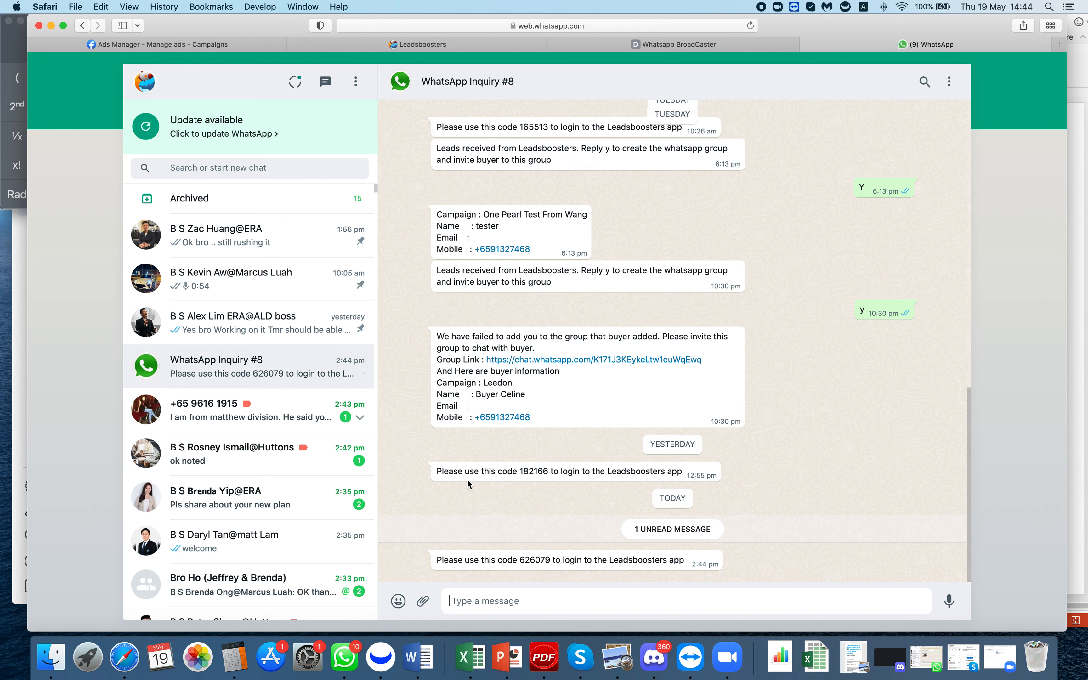
double_click(535, 560)
key(super+c)
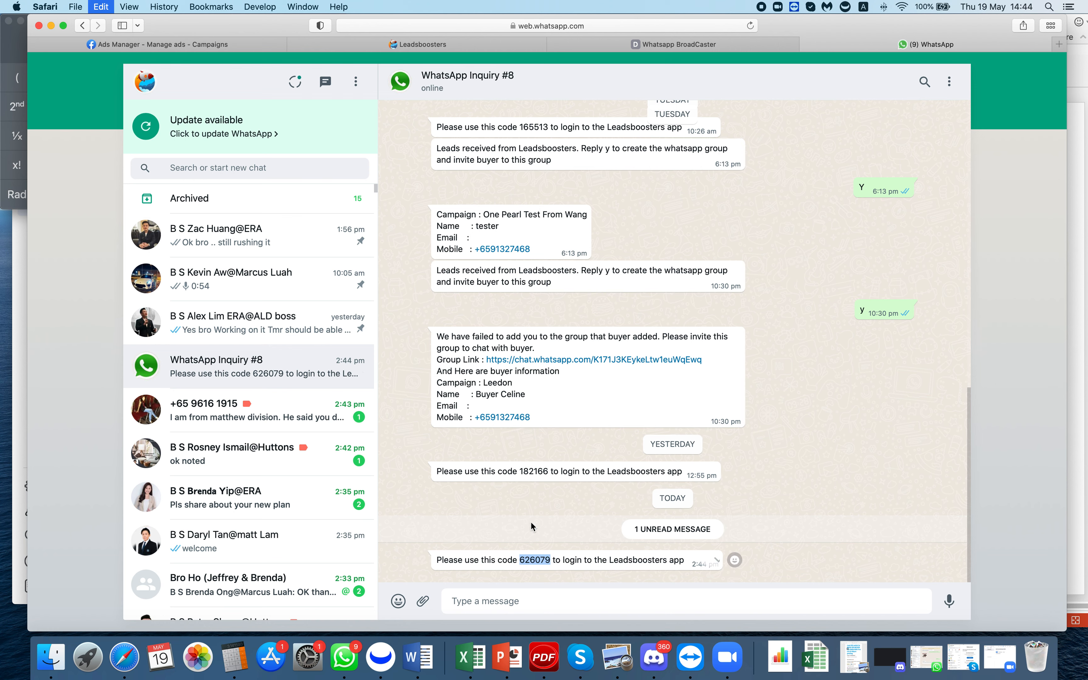
click(495, 47)
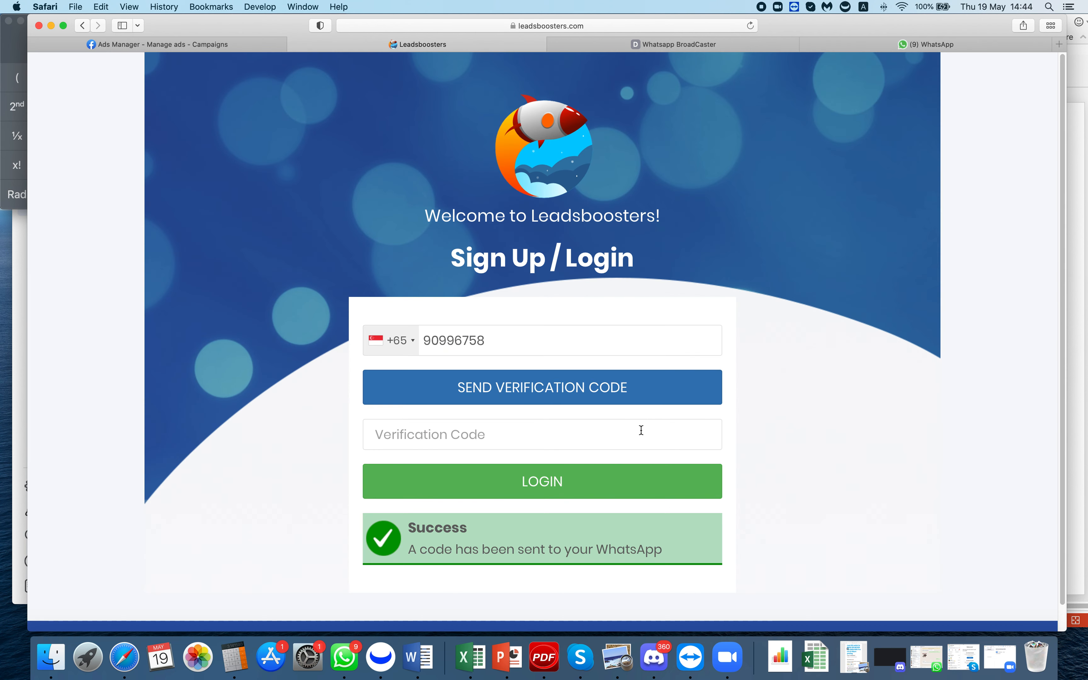
- Paste the WhatsApp verification code and log in to the HalfCup Biz dashboard
key(super+v)
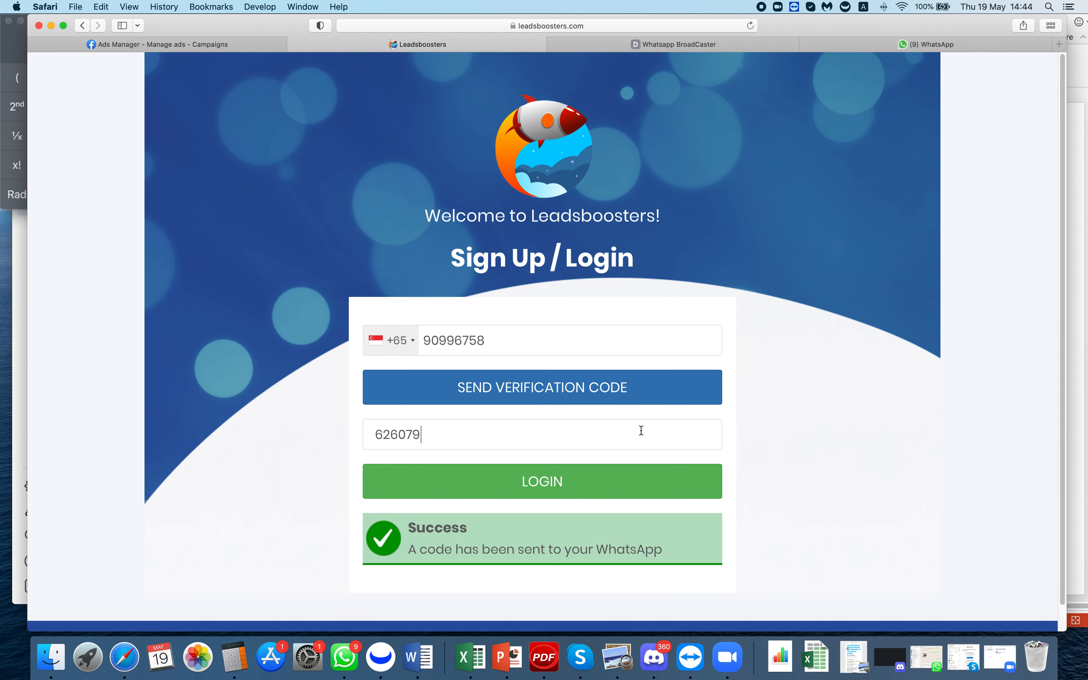
click(592, 491)
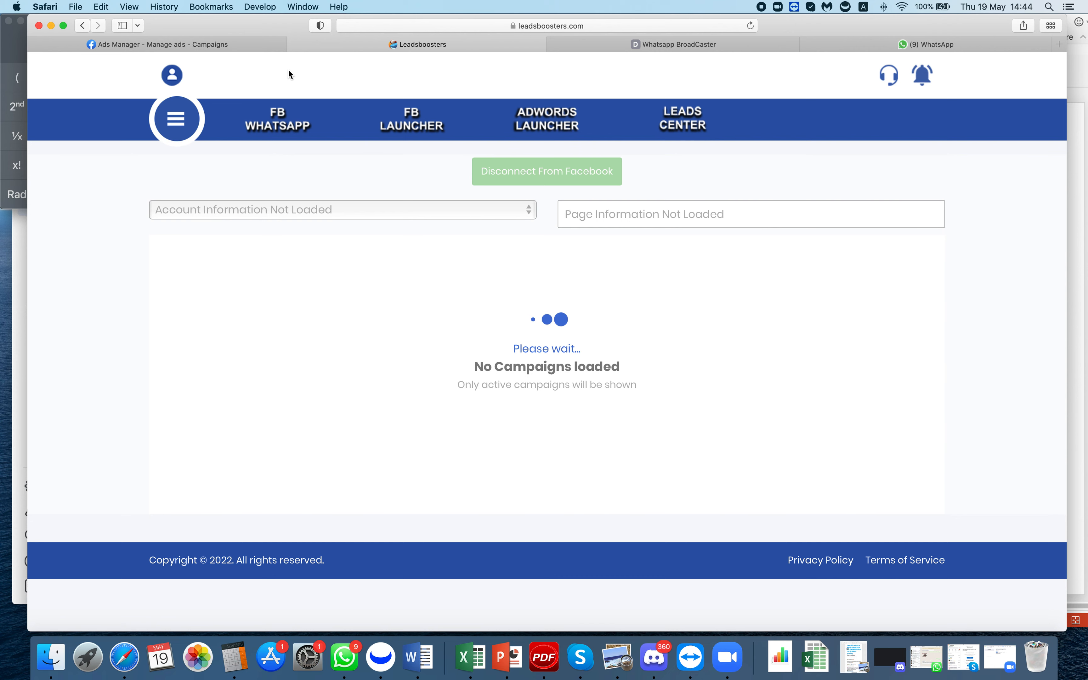
- Check the profile's wallet balance, then bring up the FB Launcher's draft campaigns
click(173, 75)
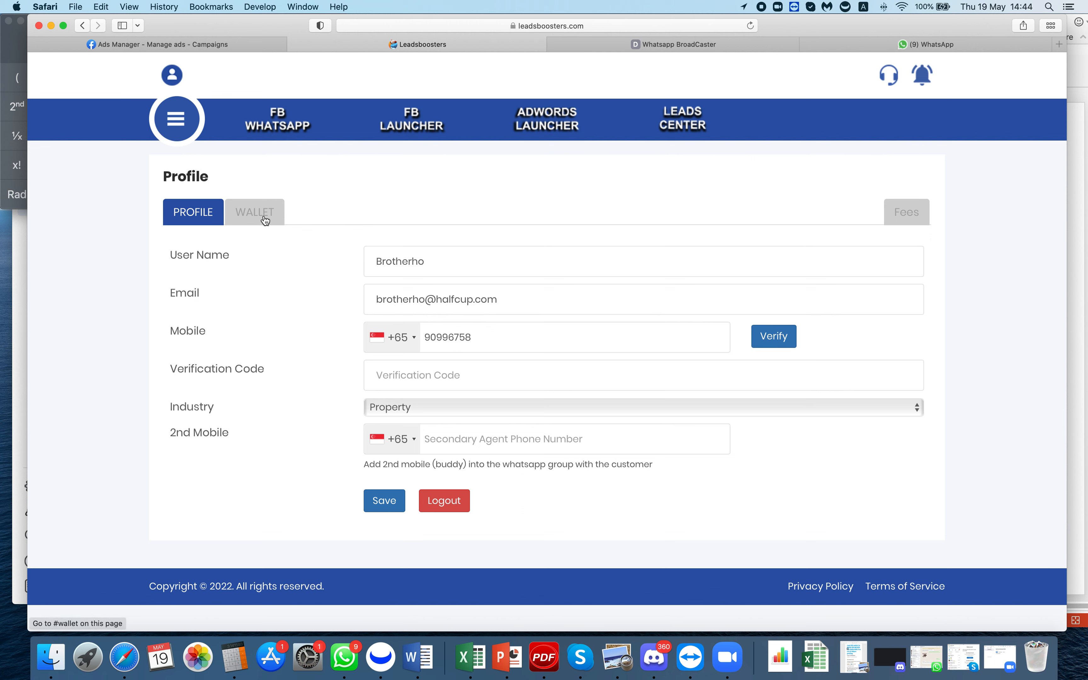
click(252, 214)
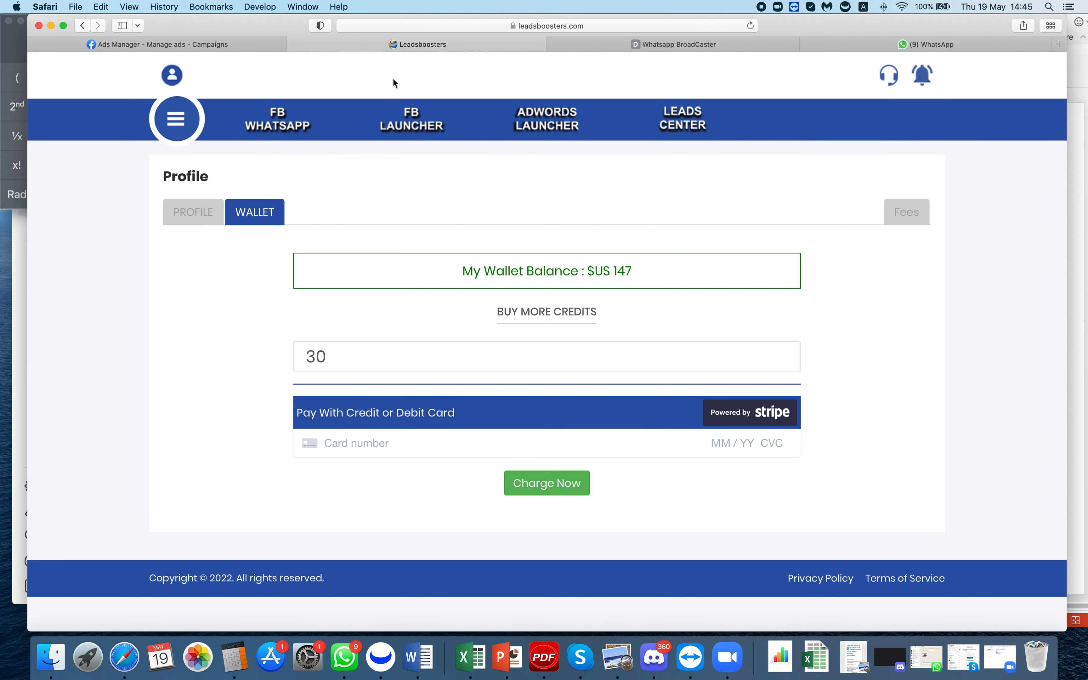
click(416, 127)
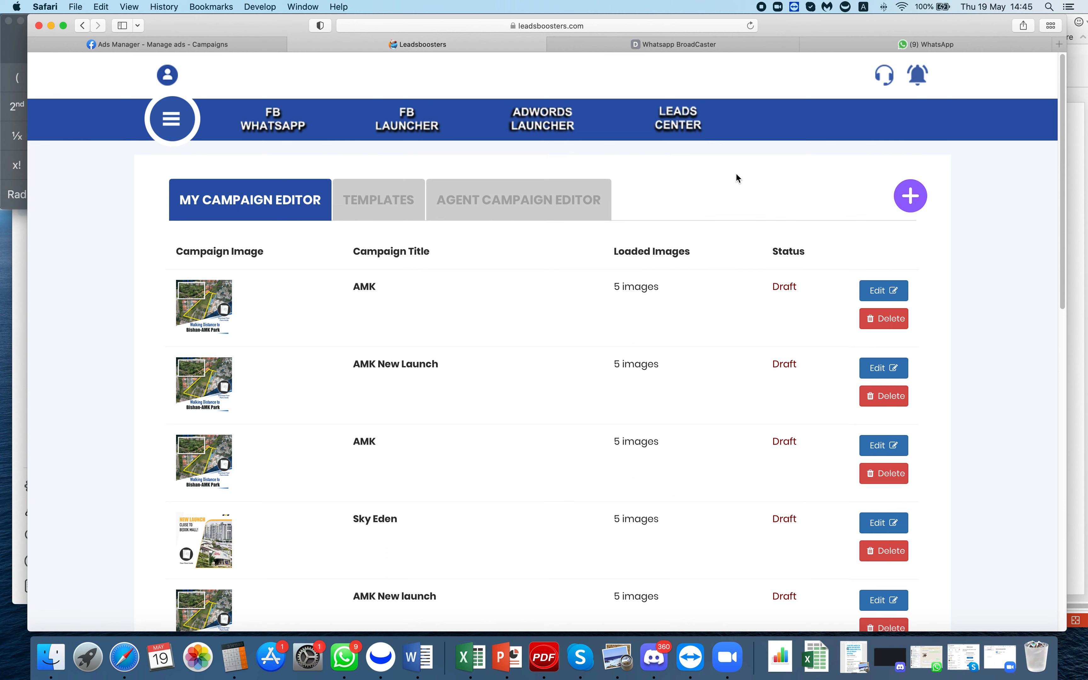
- Create a new campaign on the HalfCup Biz ad account named 'AMK Upcoming'
click(919, 206)
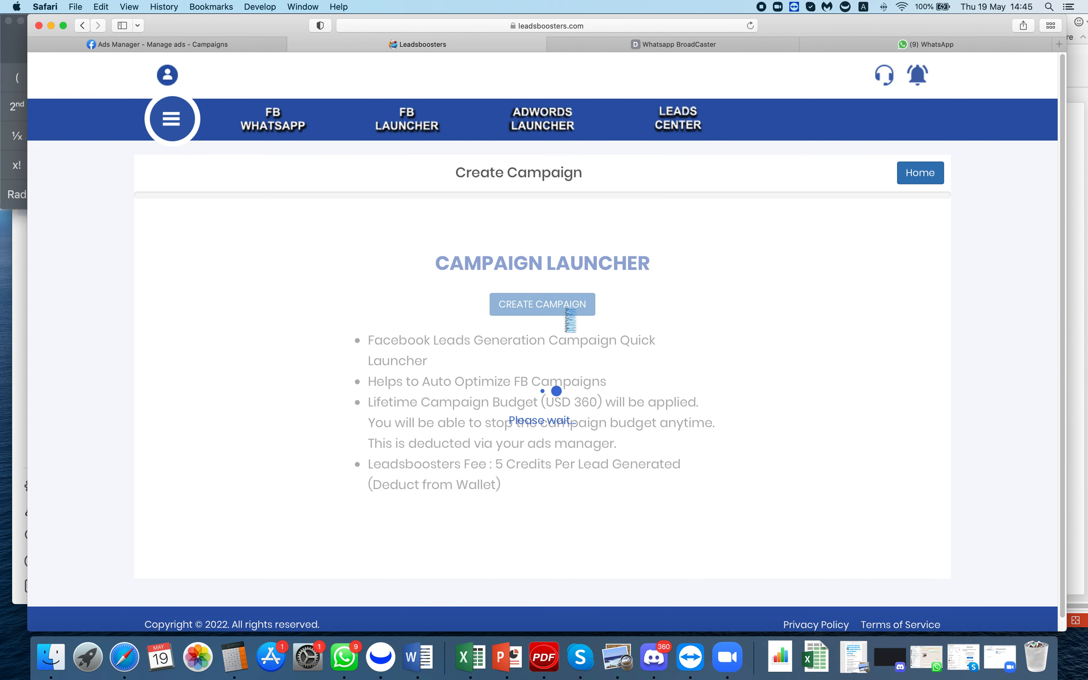
click(529, 310)
click(440, 289)
click(379, 303)
click(401, 435)
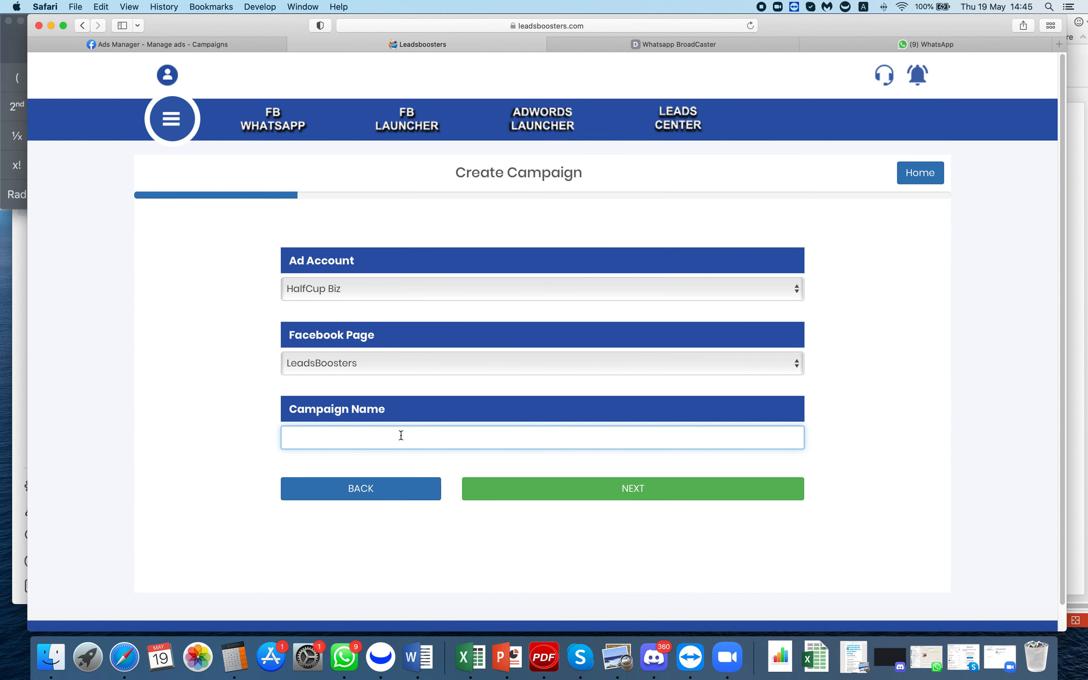
text(aAMK Upcmon)
key(BackSpace)
key(BackSpace)
key(BackSpace)
text(coming)
- Move on to the campaign photo step
click(666, 482)
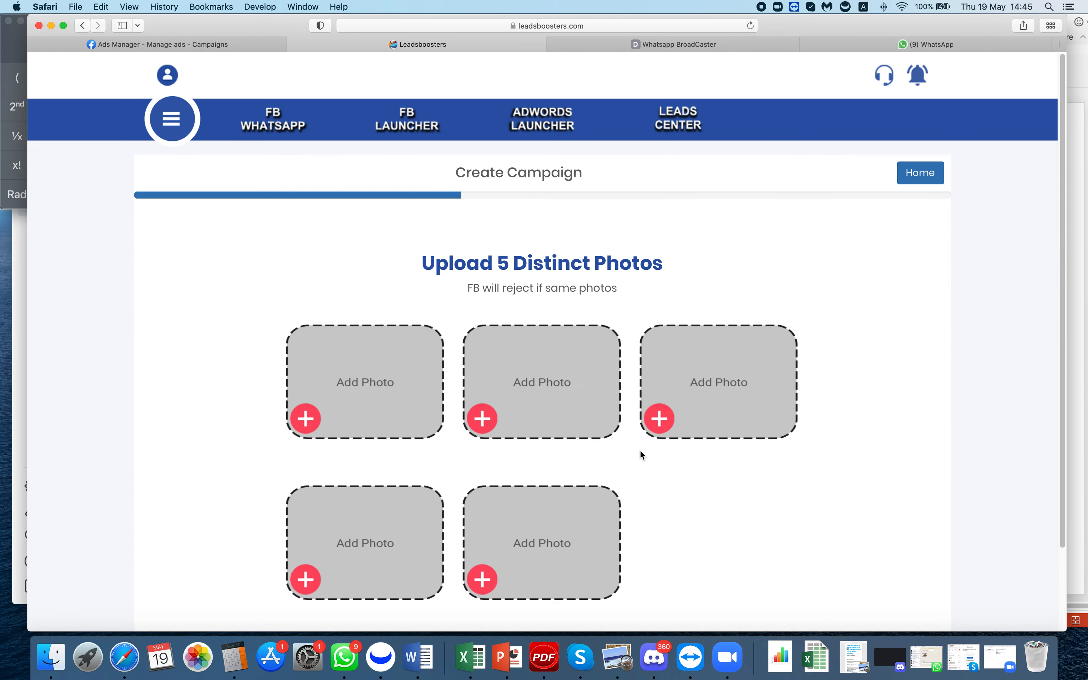
scroll(648, 448, down, 2)
scroll(651, 445, up, 1)
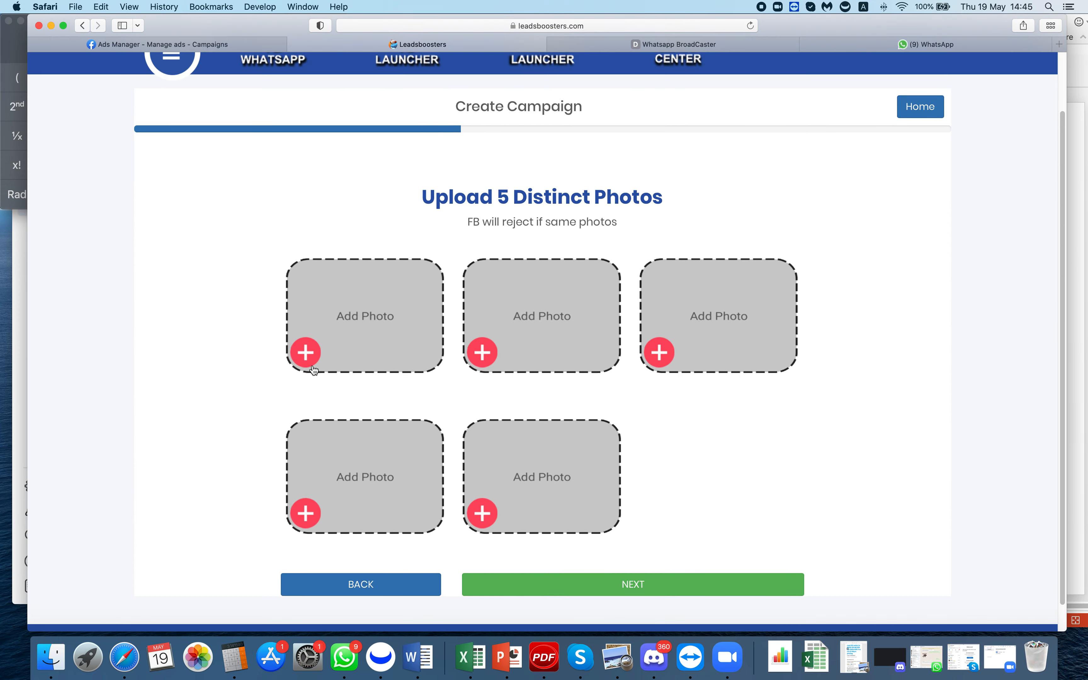
- Fill the first photo slot with the third web result for 'ang mo kio condo'
click(314, 356)
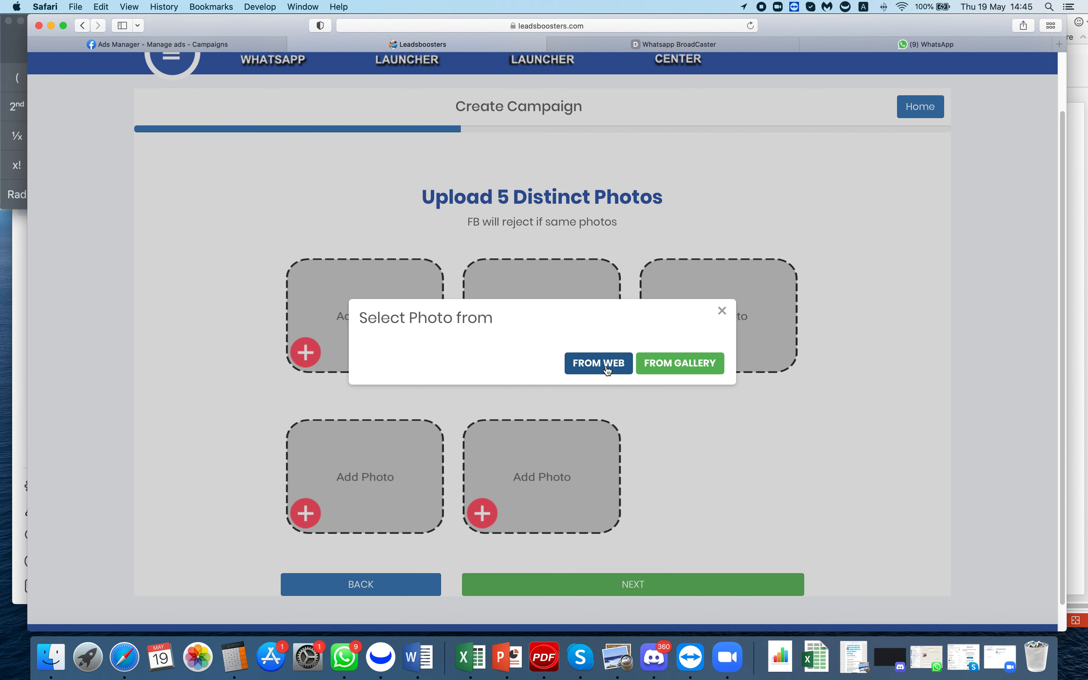
click(601, 365)
click(546, 191)
text(a)
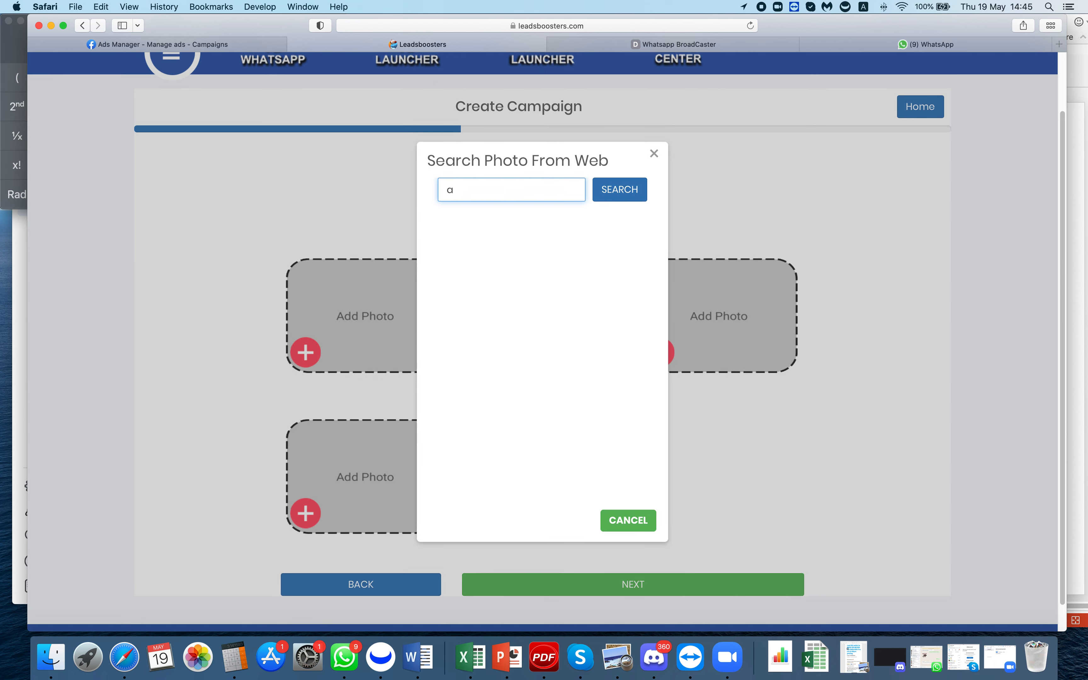
text(ng o)
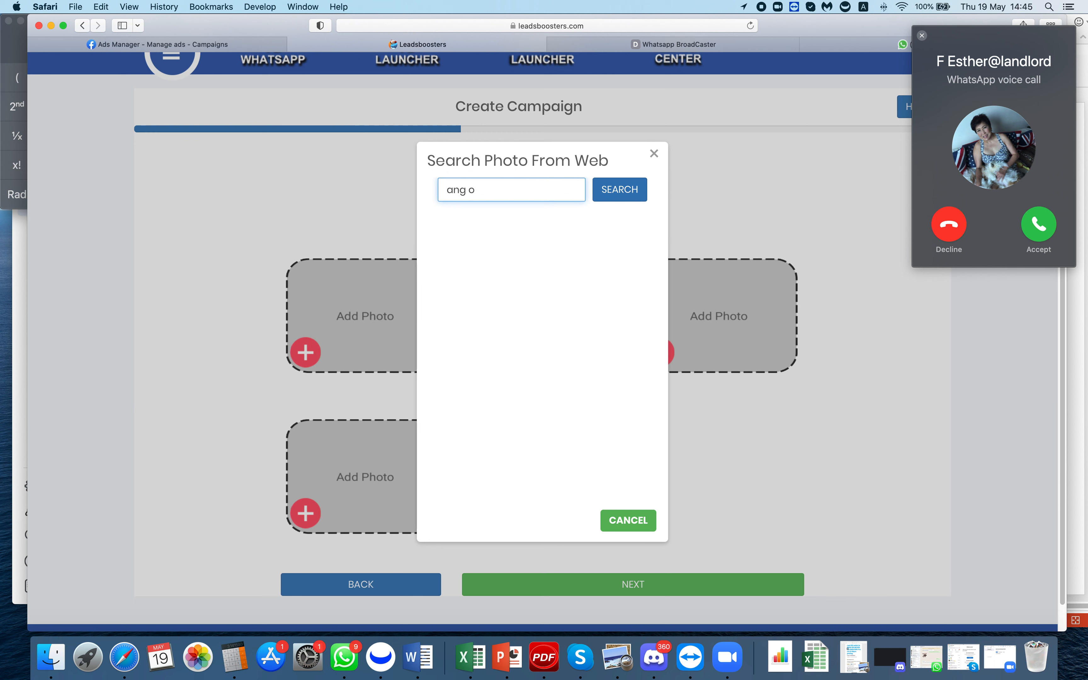
key(BackSpace)
text(mo mio)
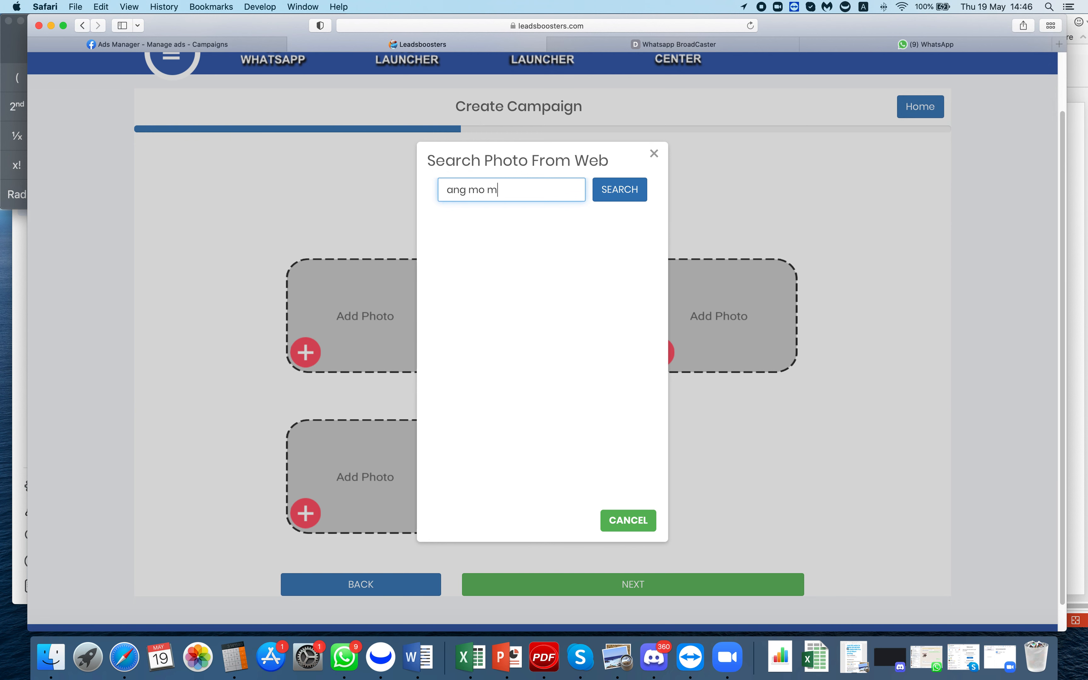
key(BackSpace)
key(BackSpace)
key(BackSpace)
text(kio condo)
click(627, 188)
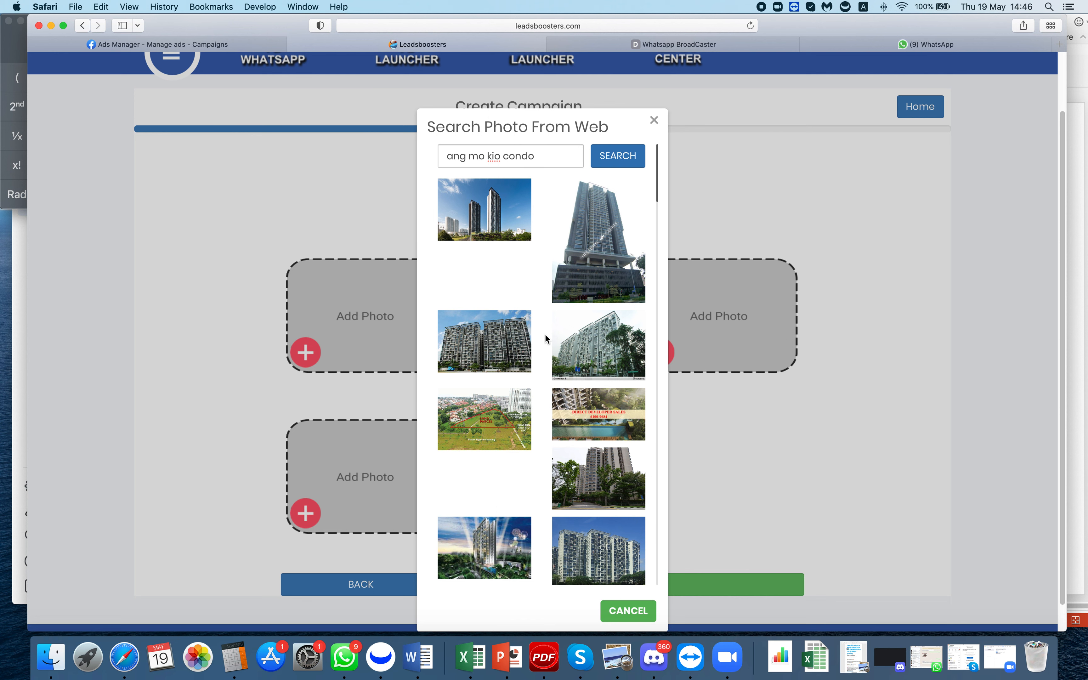
click(499, 364)
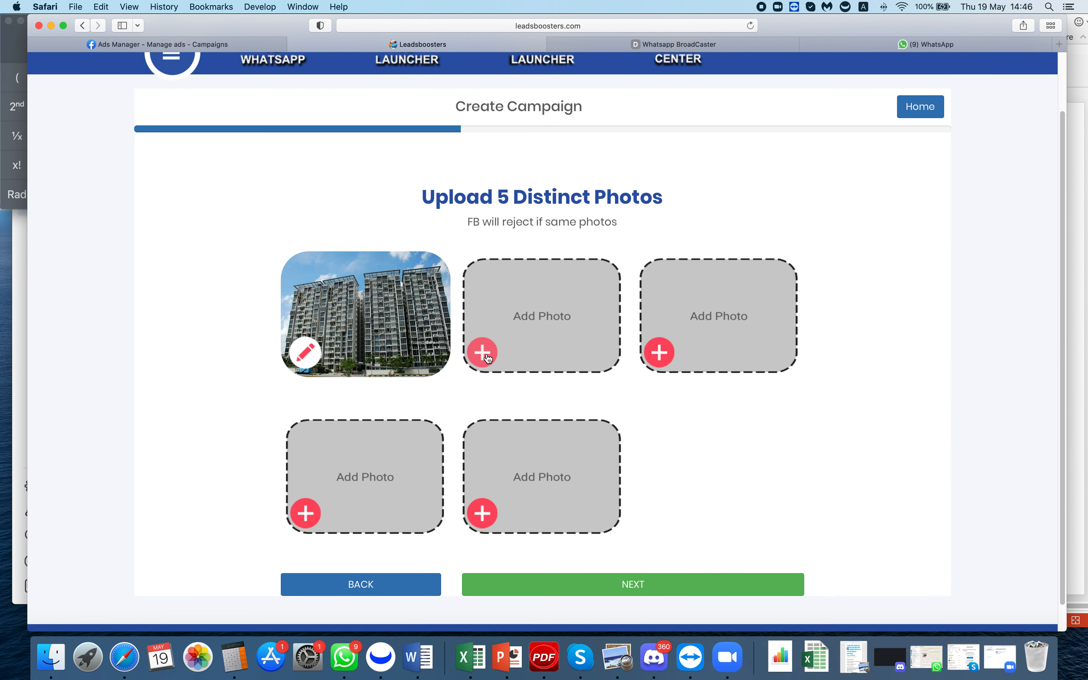
- Swap the first slot's photo for another web search result
click(308, 354)
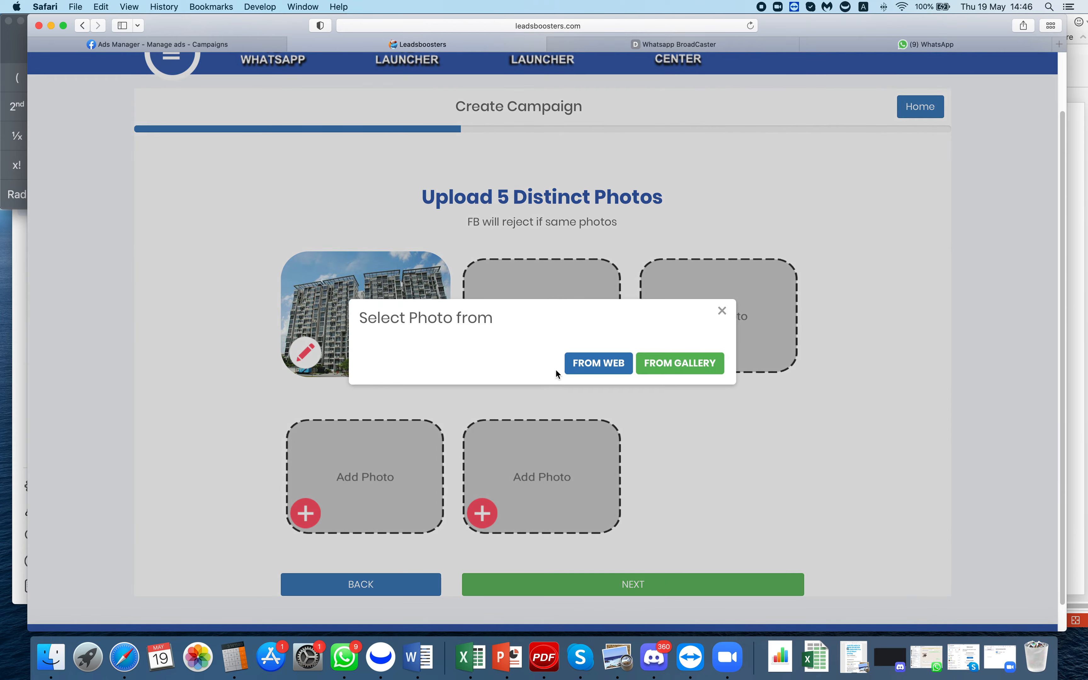
click(610, 364)
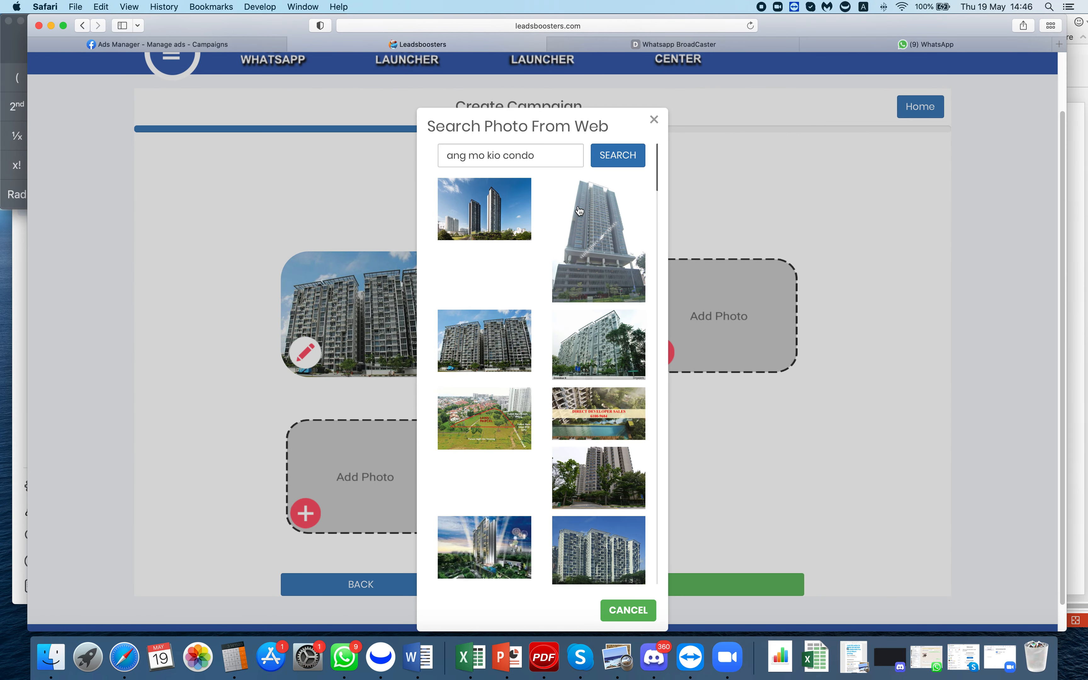
click(490, 423)
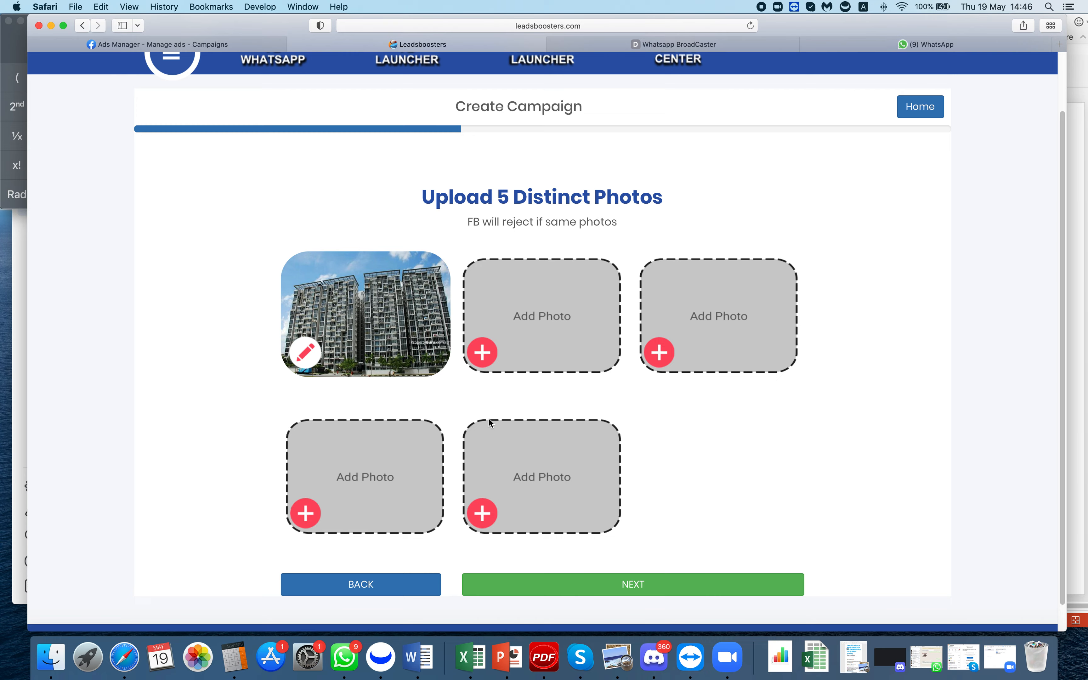
- Fill the second photo slot with an Ang Mo Kio map image from the web
click(483, 353)
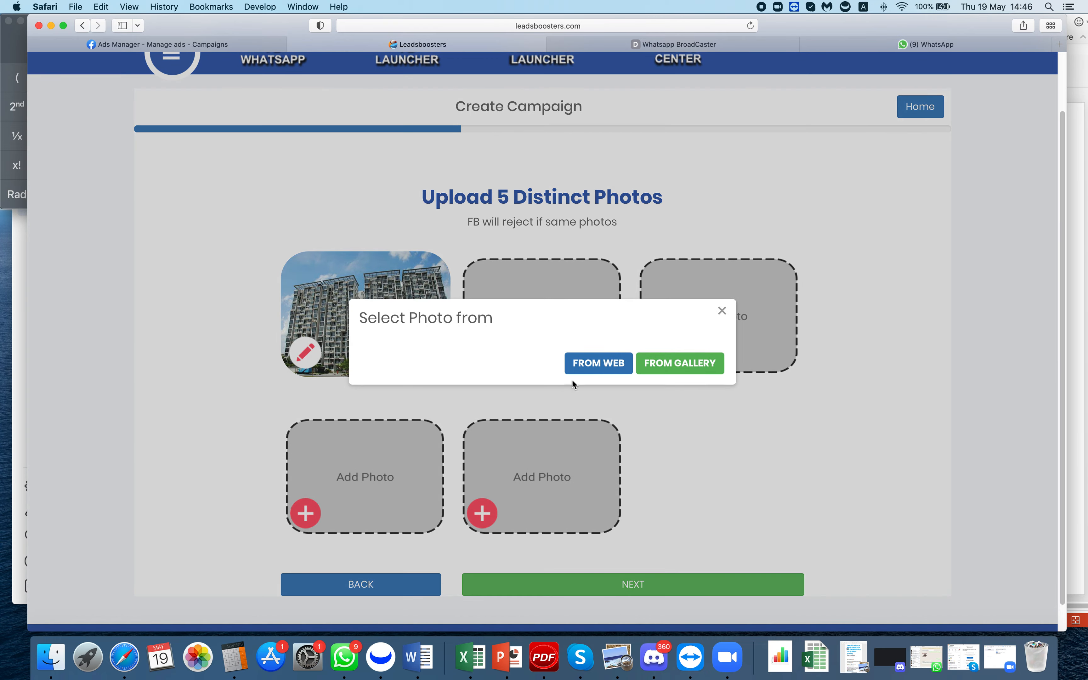
click(593, 364)
click(600, 425)
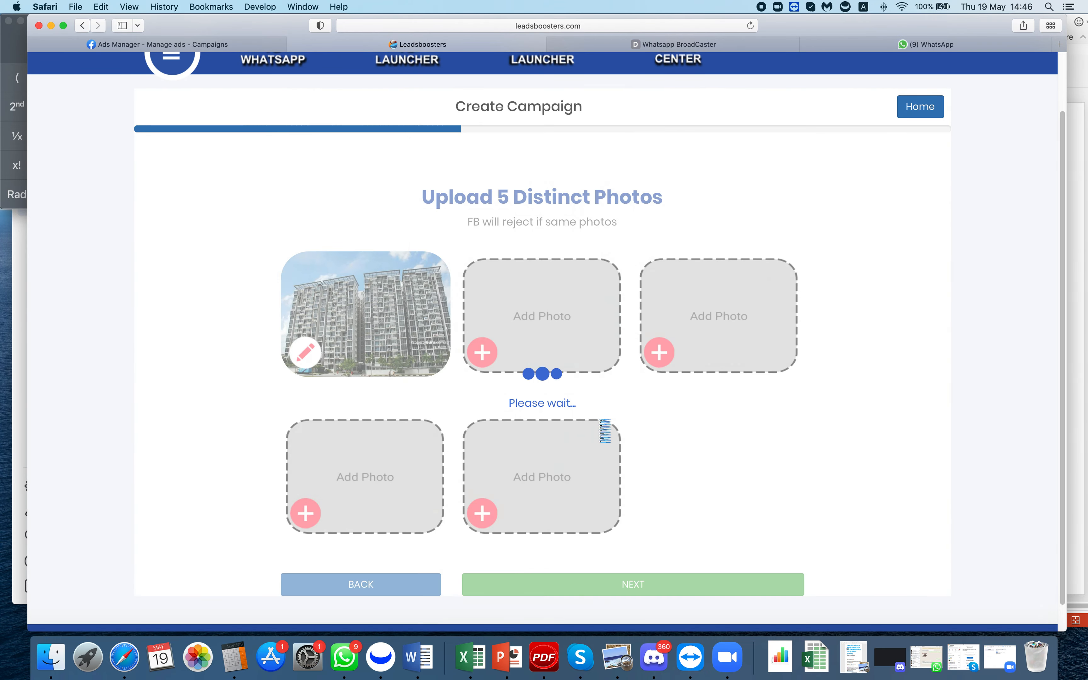
click(482, 352)
click(585, 362)
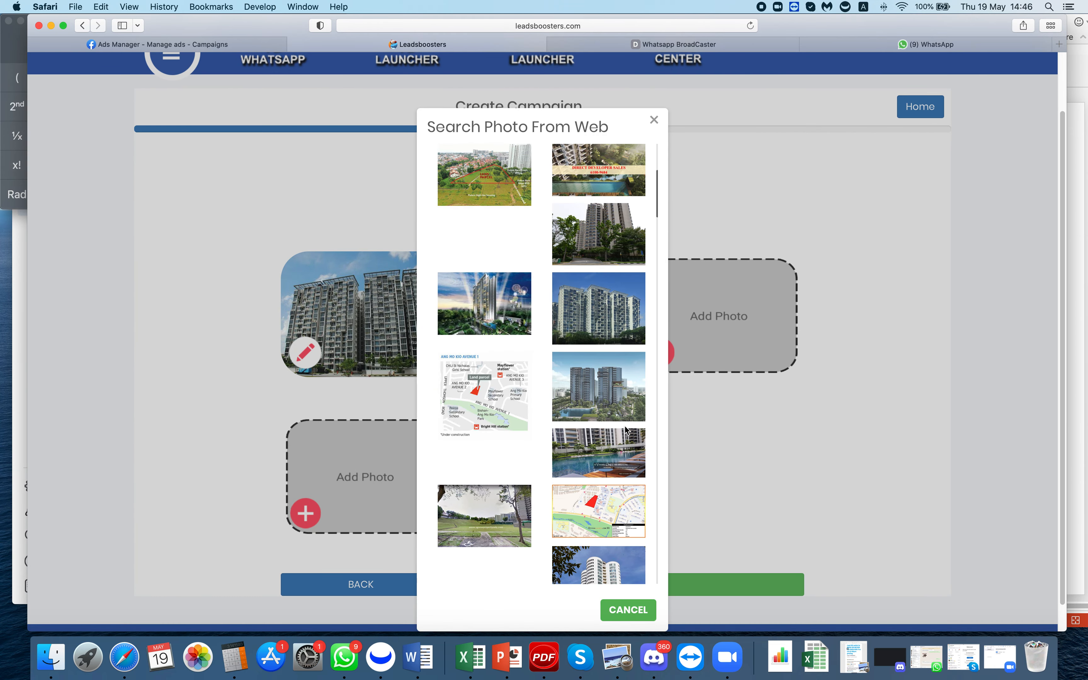
click(593, 517)
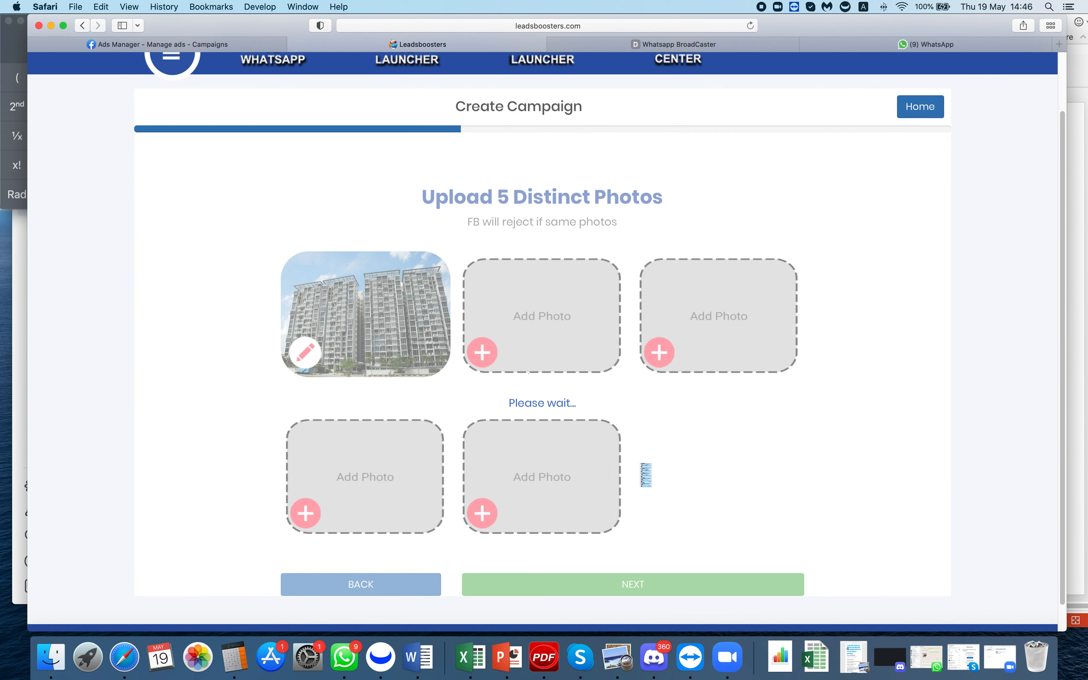
- Fill the third photo slot with an Ang Mo Kio map from the web results
click(663, 349)
click(597, 362)
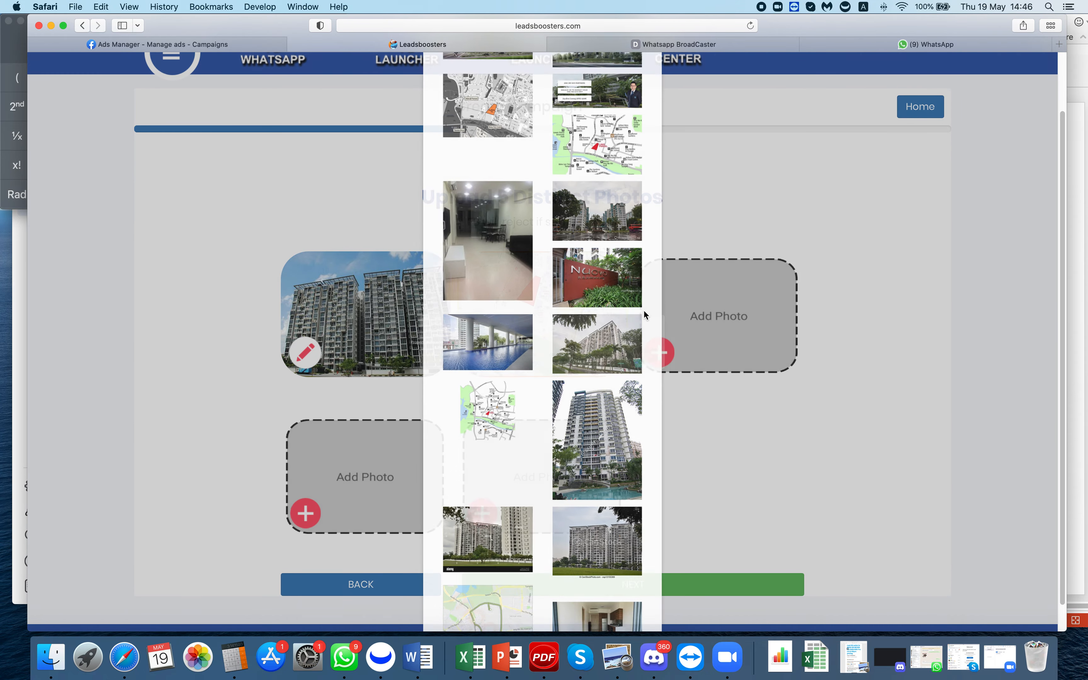
scroll(631, 386, down, 3)
scroll(631, 386, up, 5)
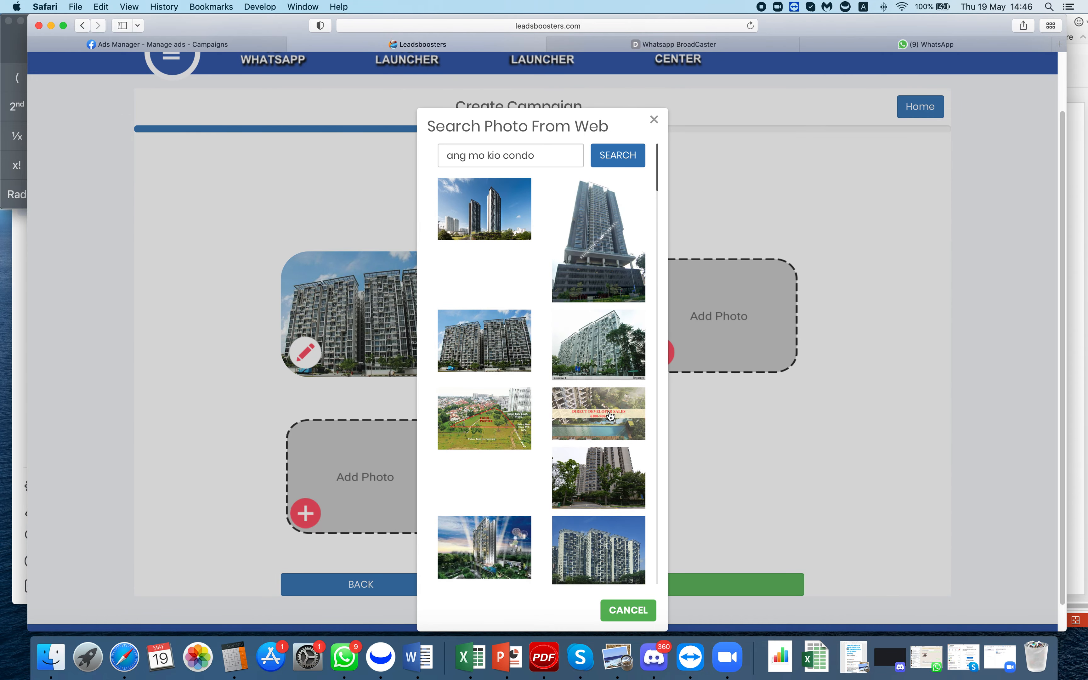
click(509, 428)
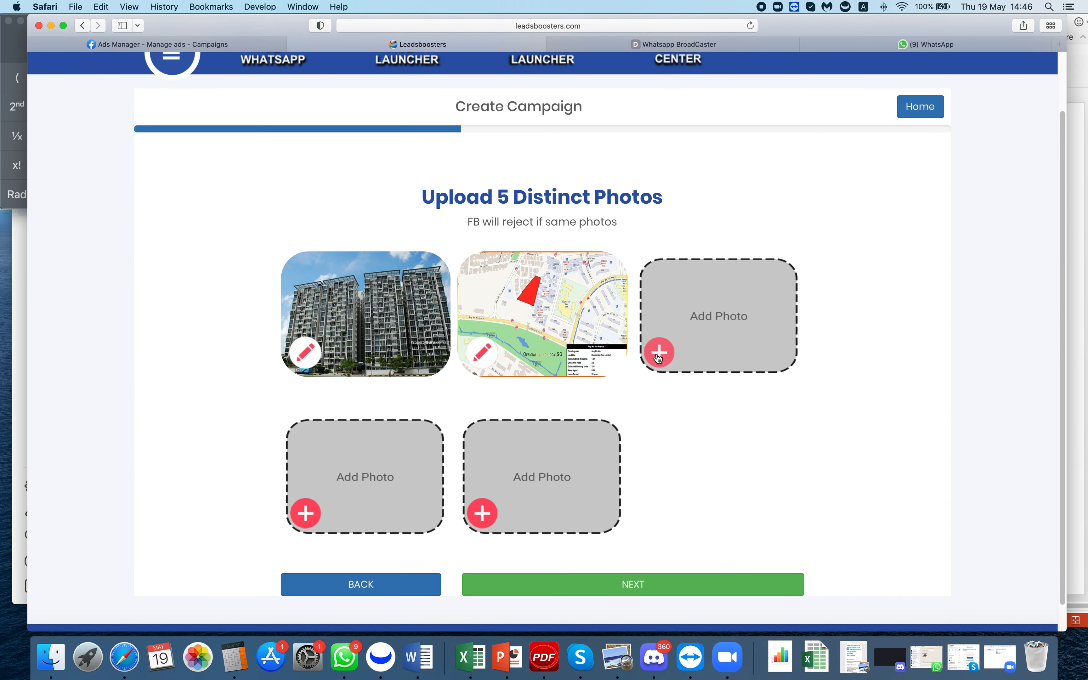
click(659, 352)
click(594, 365)
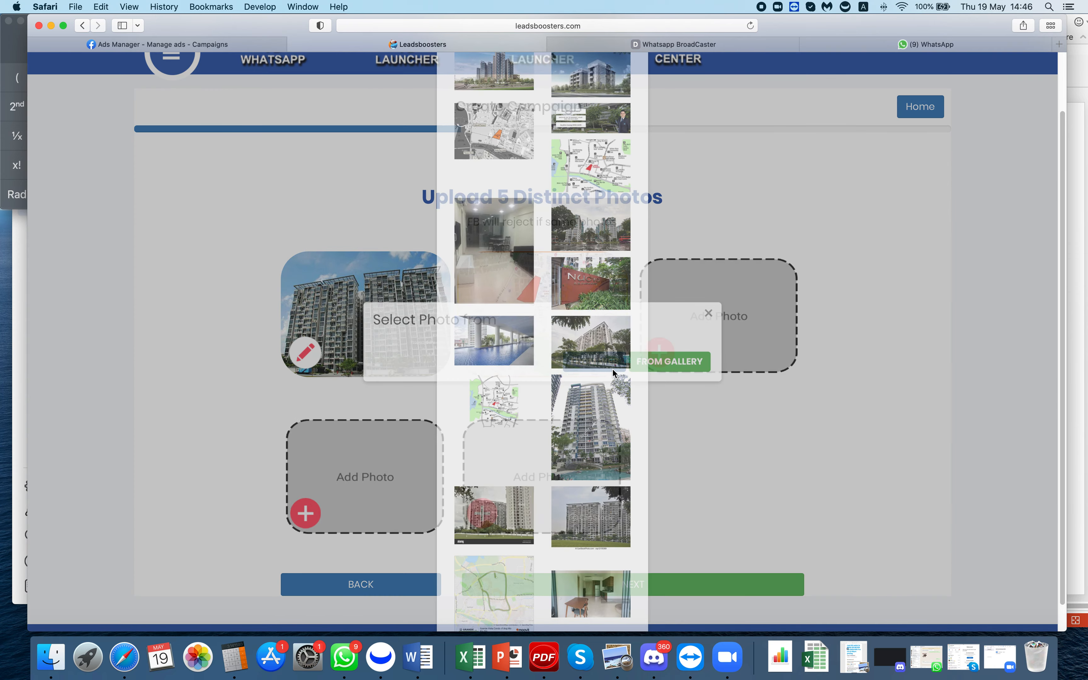
scroll(614, 411, down, 5)
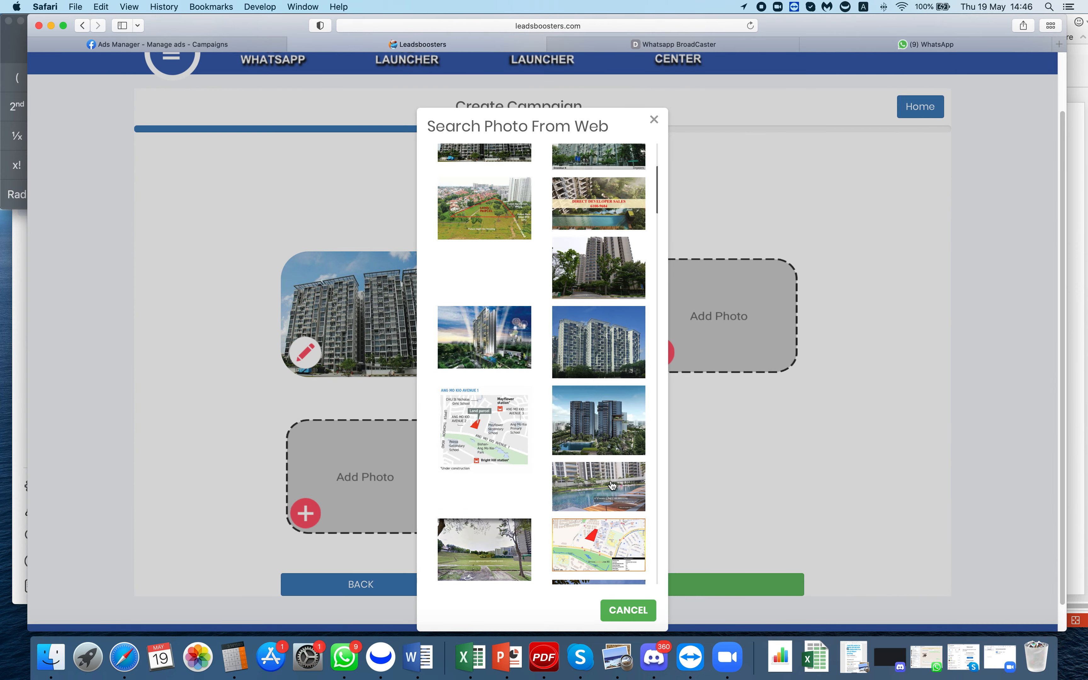
click(495, 449)
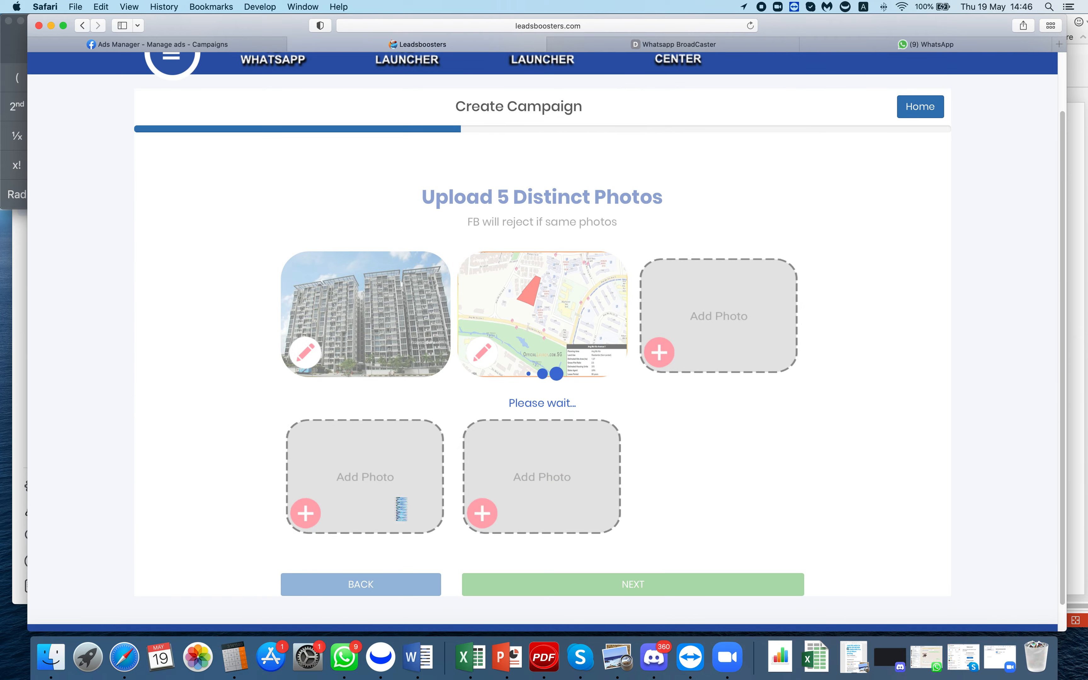
- Fill the fourth photo slot with a site map from the web results
click(315, 515)
click(582, 360)
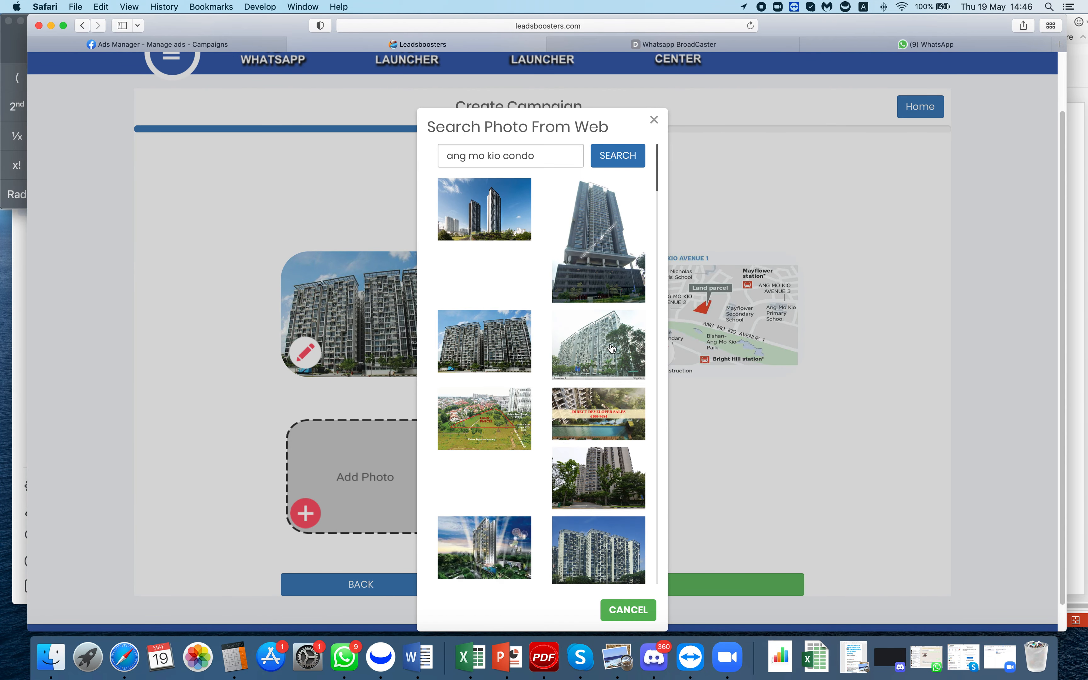
scroll(615, 373, down, 5)
scroll(618, 368, down, 10)
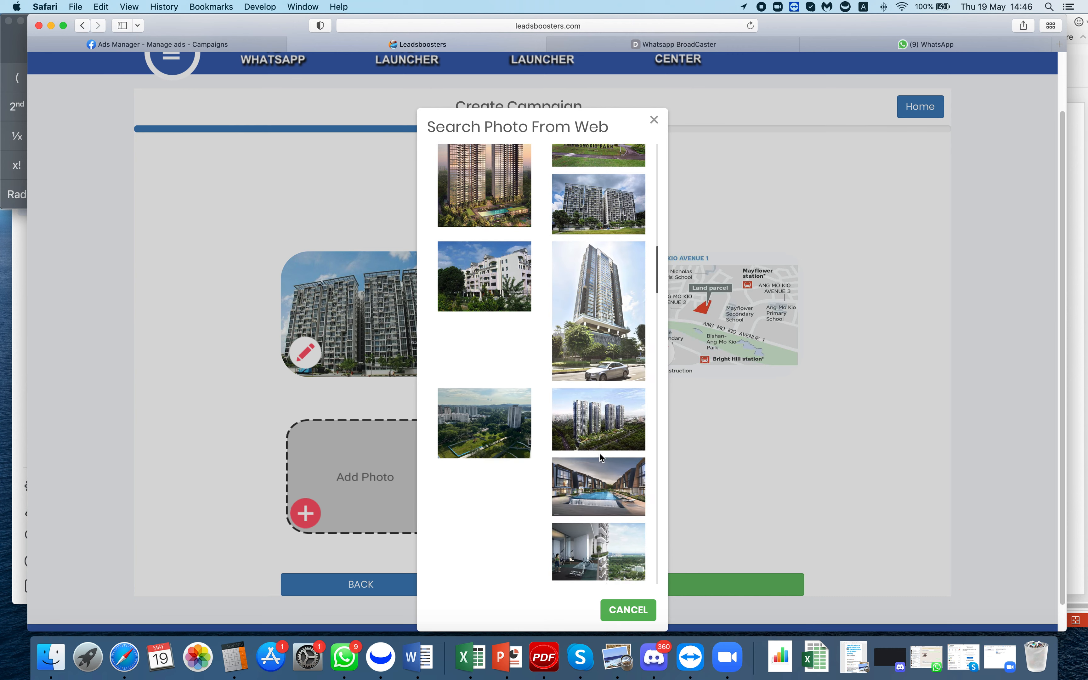
click(601, 557)
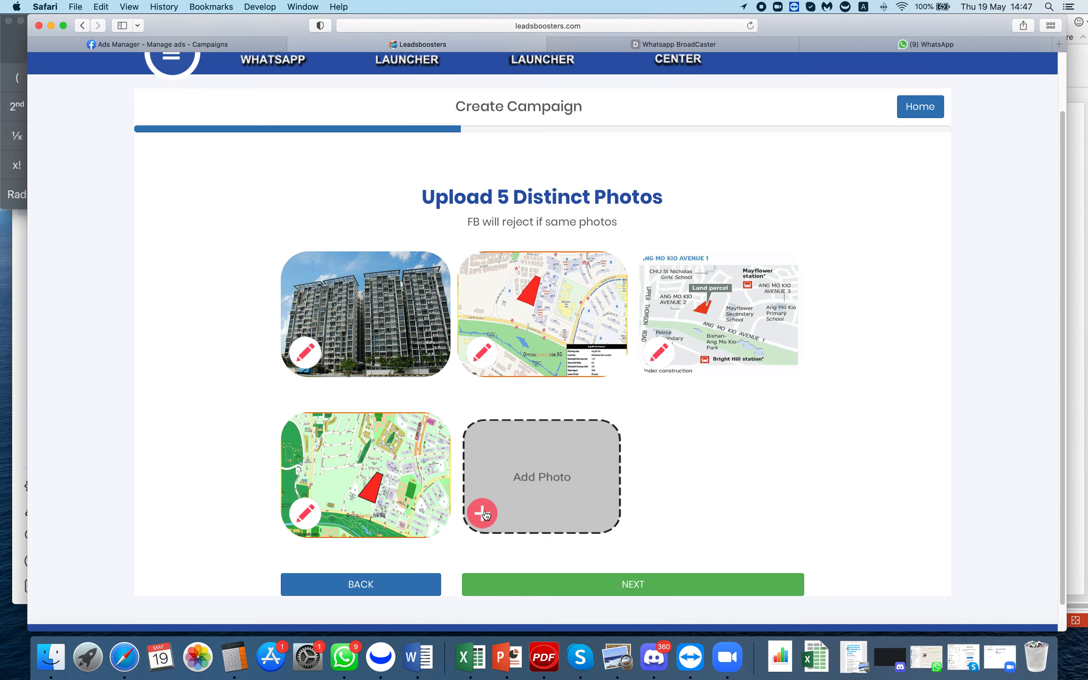
- Fill the fifth slot with a condo building photo and advance to the headers step
click(483, 513)
click(598, 363)
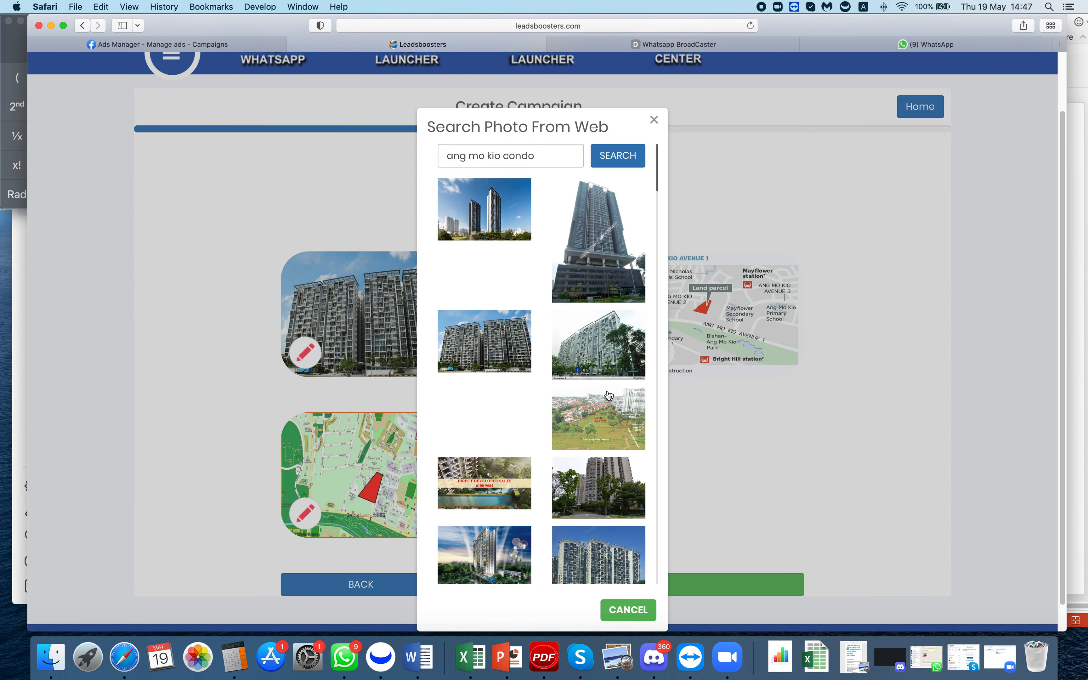
click(600, 337)
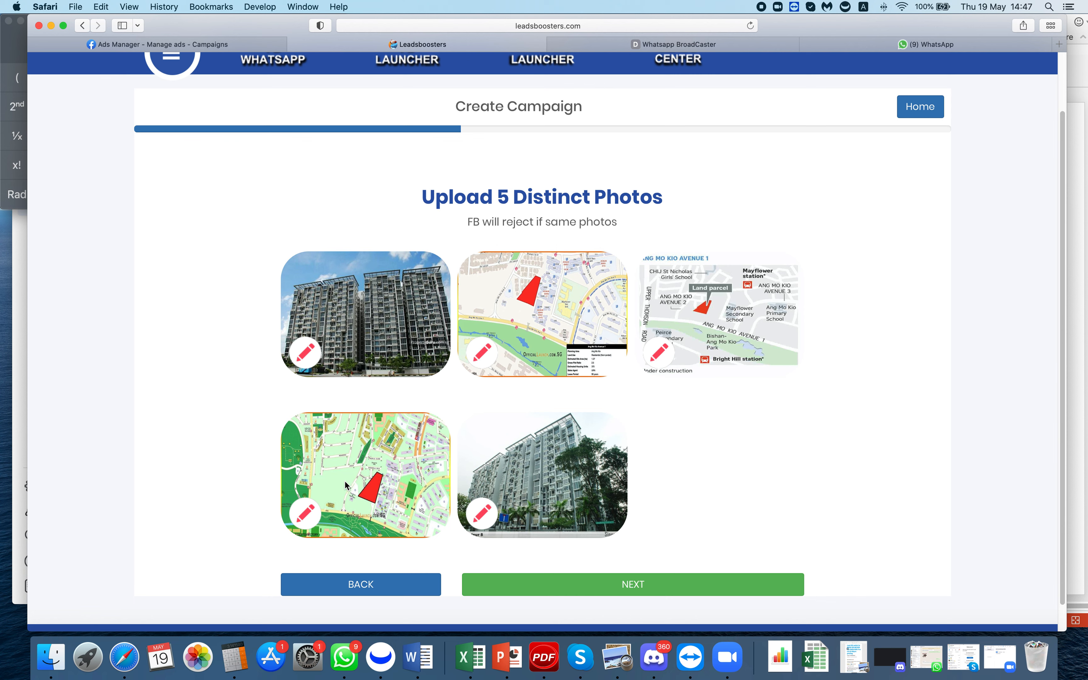
click(631, 587)
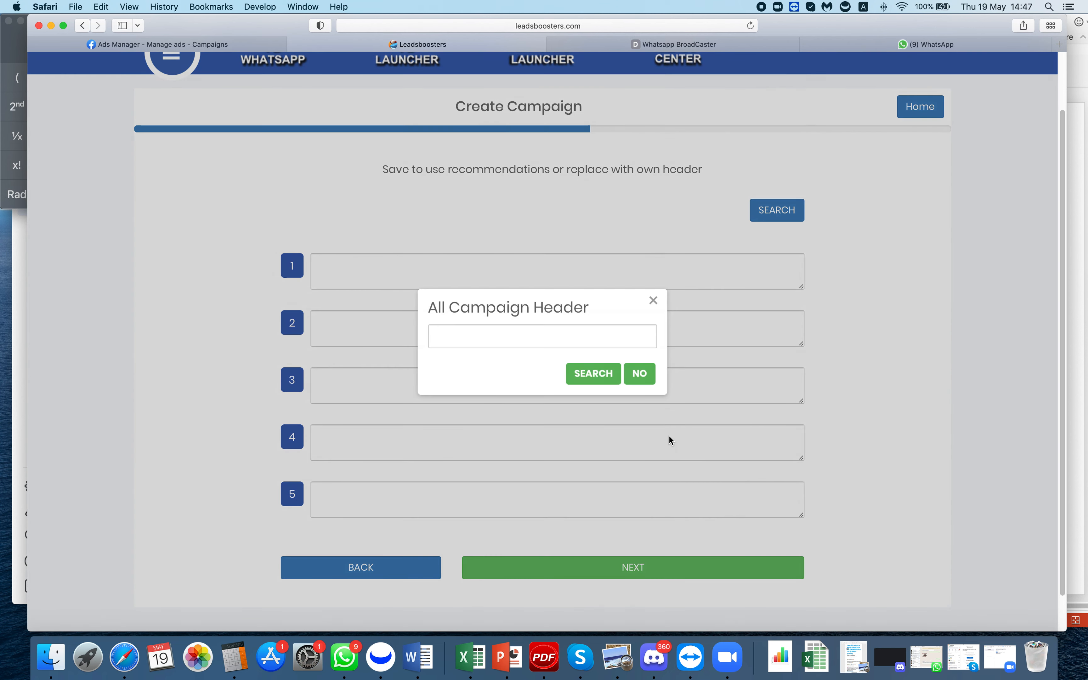
- Fill all five headers with recommendations for 'ang mo kio new launch', then continue to body text
click(600, 342)
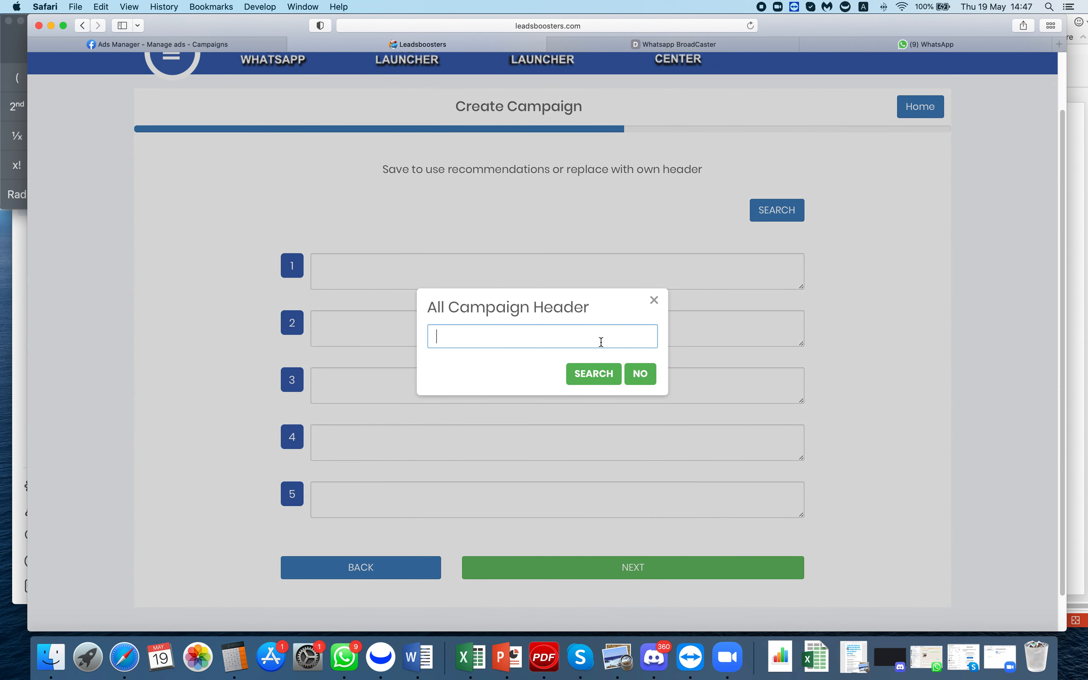
text(ang mo kio condo)
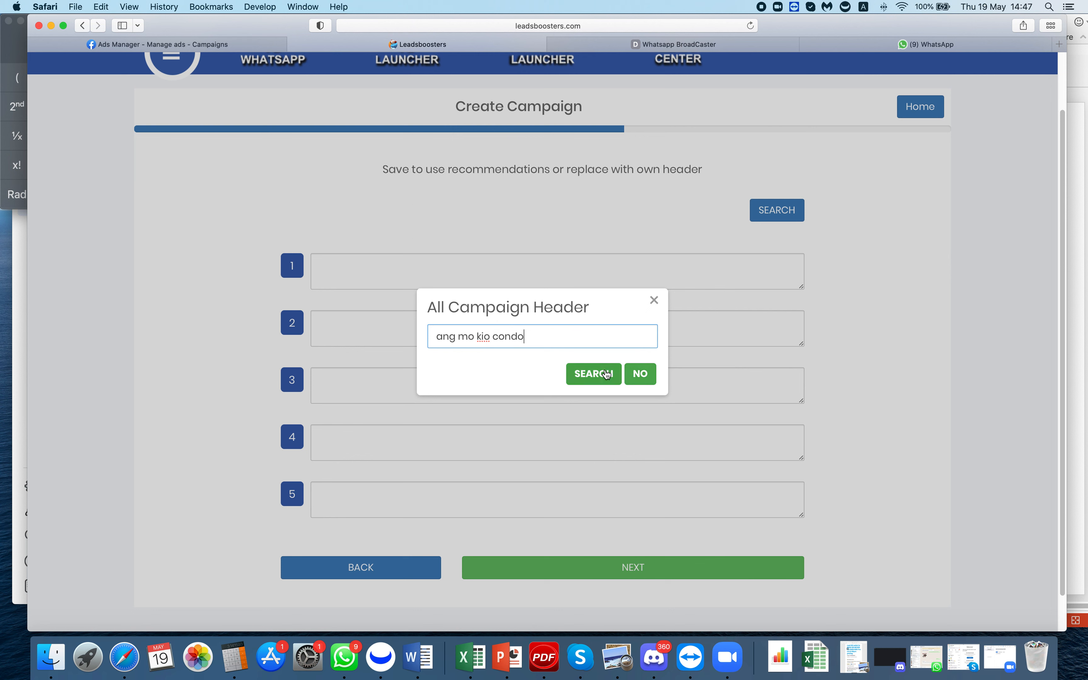
key(BackSpace)
key(BackSpace)
key(BackSpace)
key(BackSpace)
key(BackSpace)
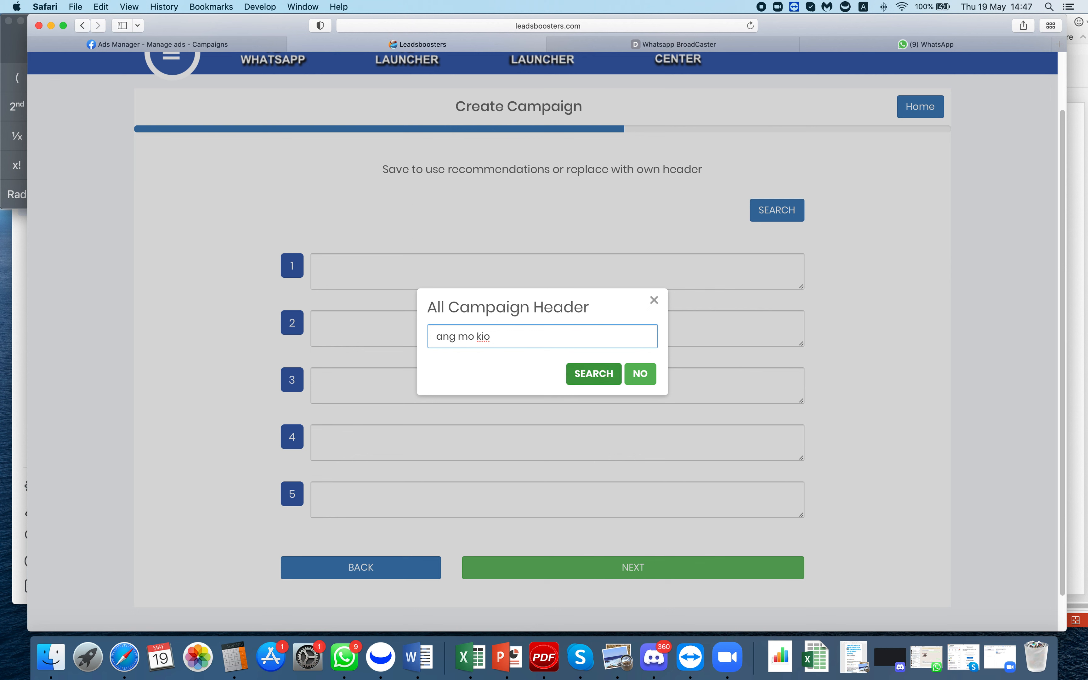
text(new)
text(ch)
click(600, 376)
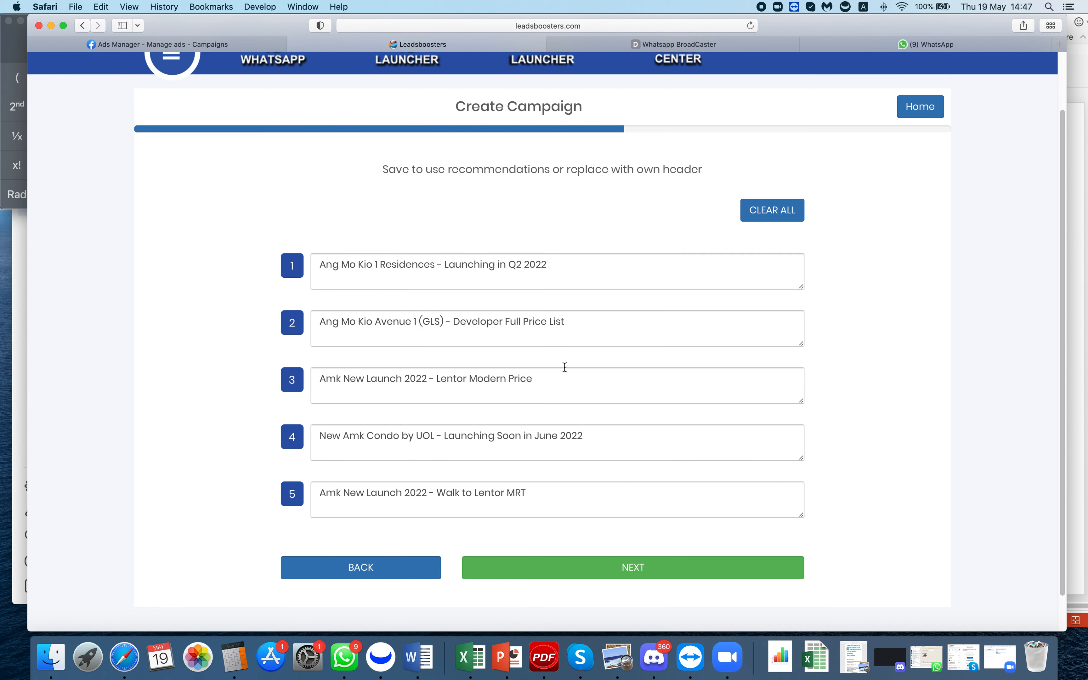
click(547, 570)
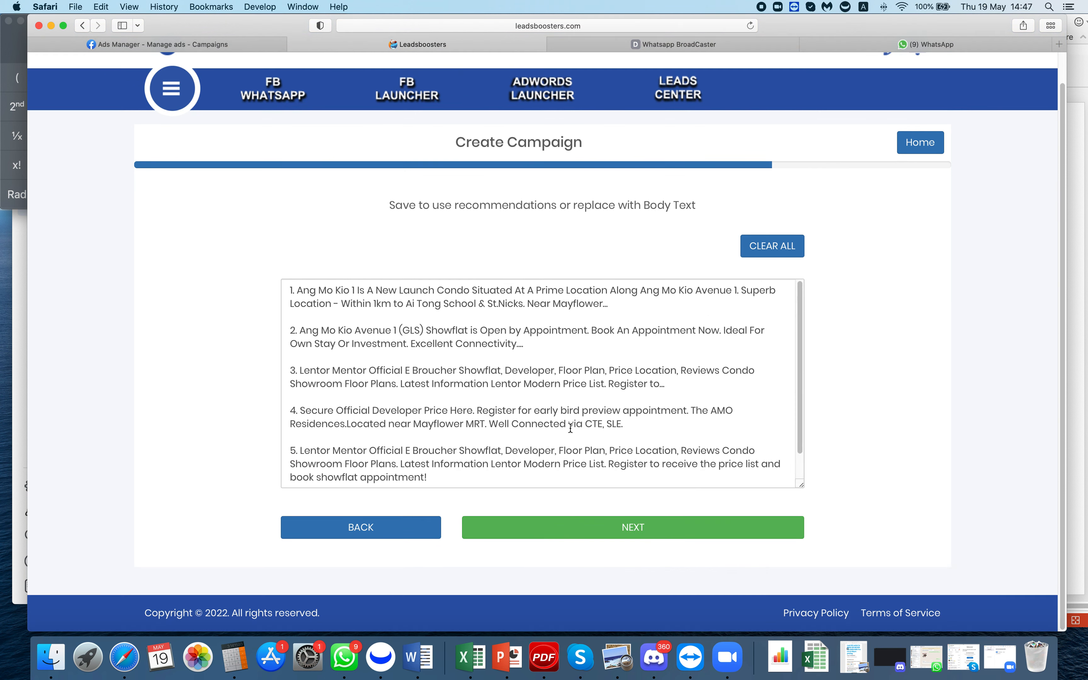
- Keep the recommended body text and launch AMK Upcoming for 30 days at USD 360
scroll(624, 344, down, 1)
scroll(626, 353, up, 3)
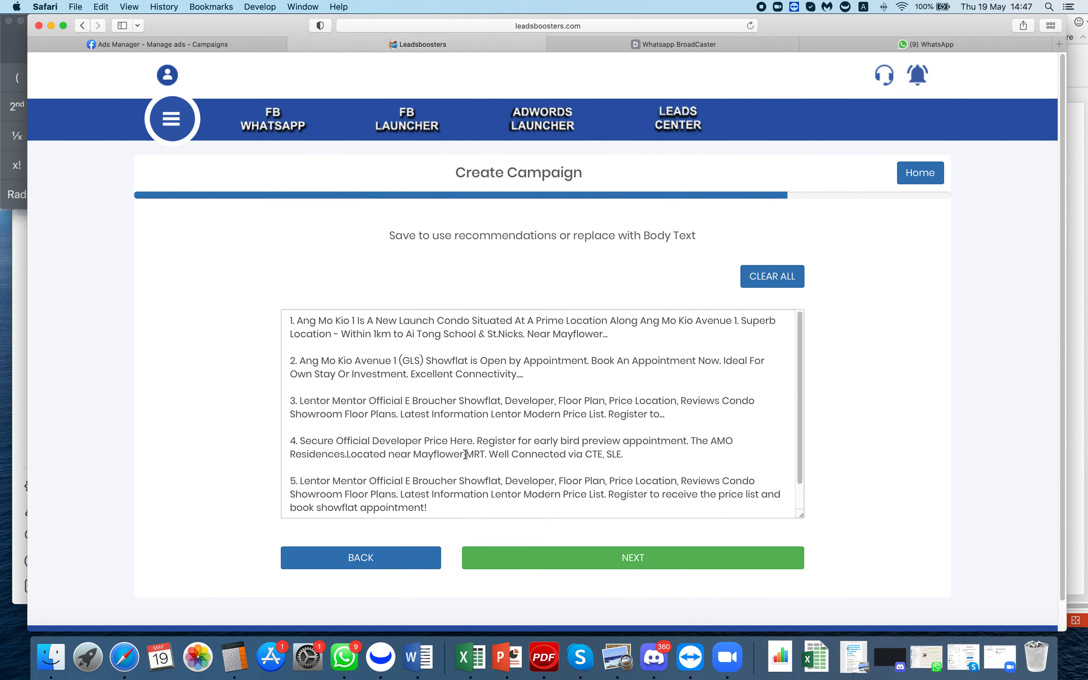
click(638, 562)
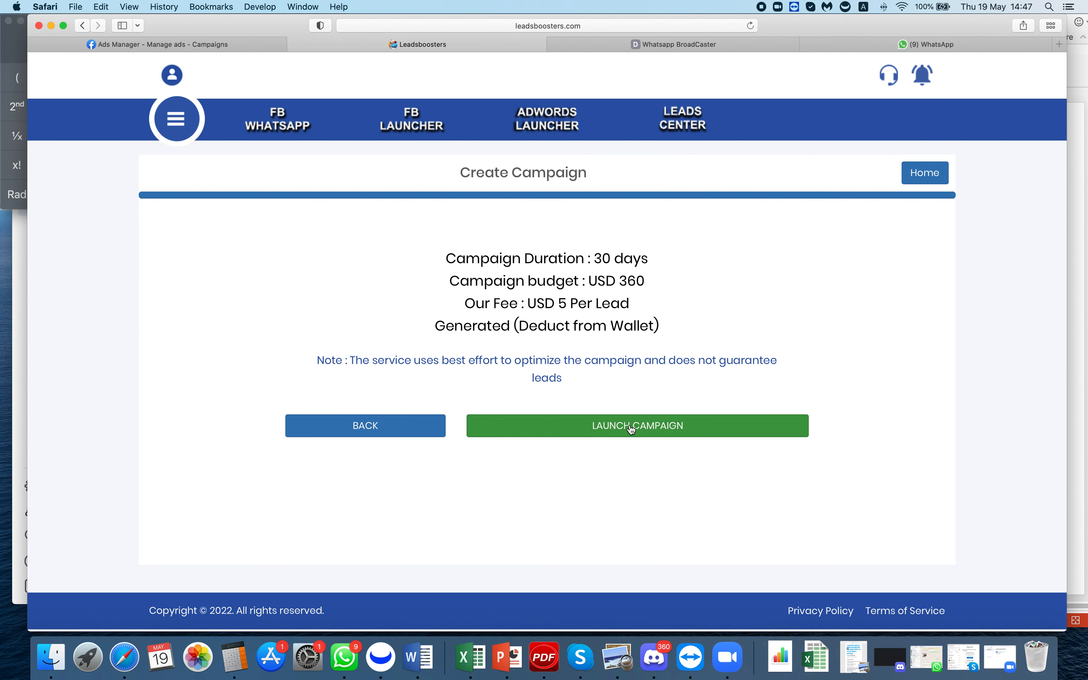
click(639, 432)
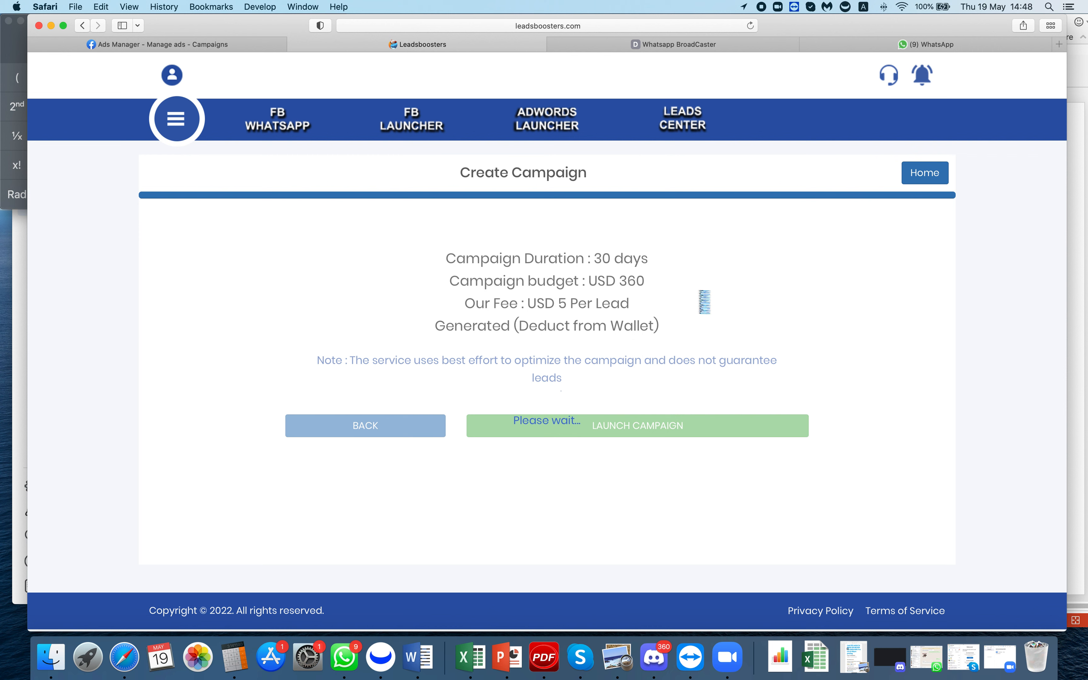
- Refresh Ads Manager until AMK Upcoming appears, then open the AMK campaign's ad sets
click(706, 44)
click(241, 43)
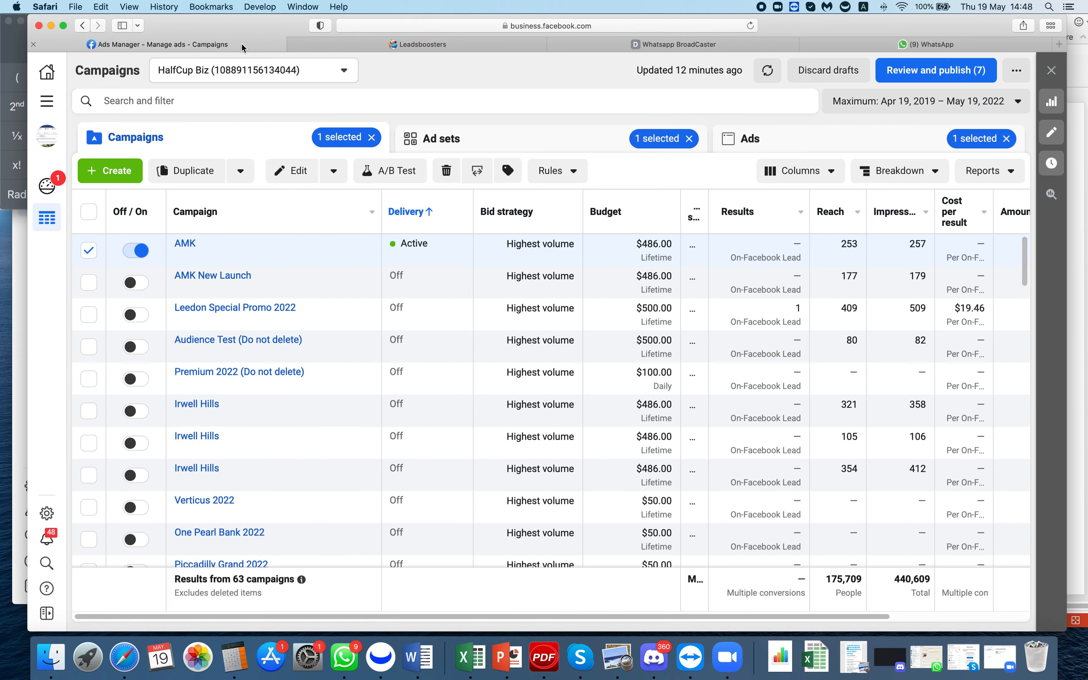
click(750, 26)
click(476, 46)
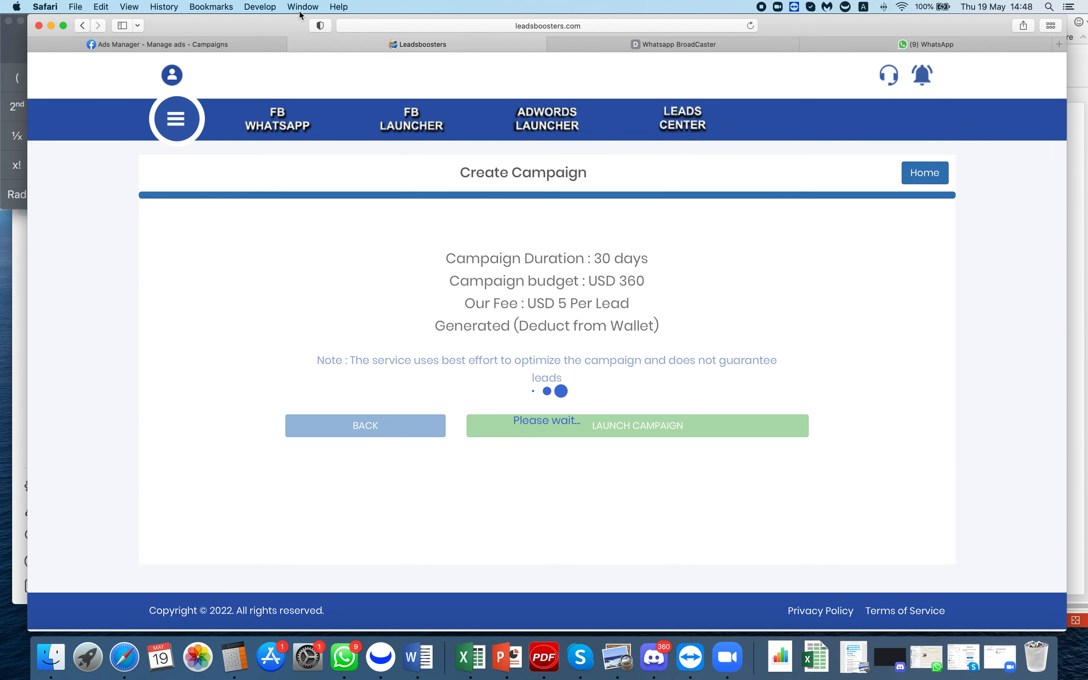
click(220, 43)
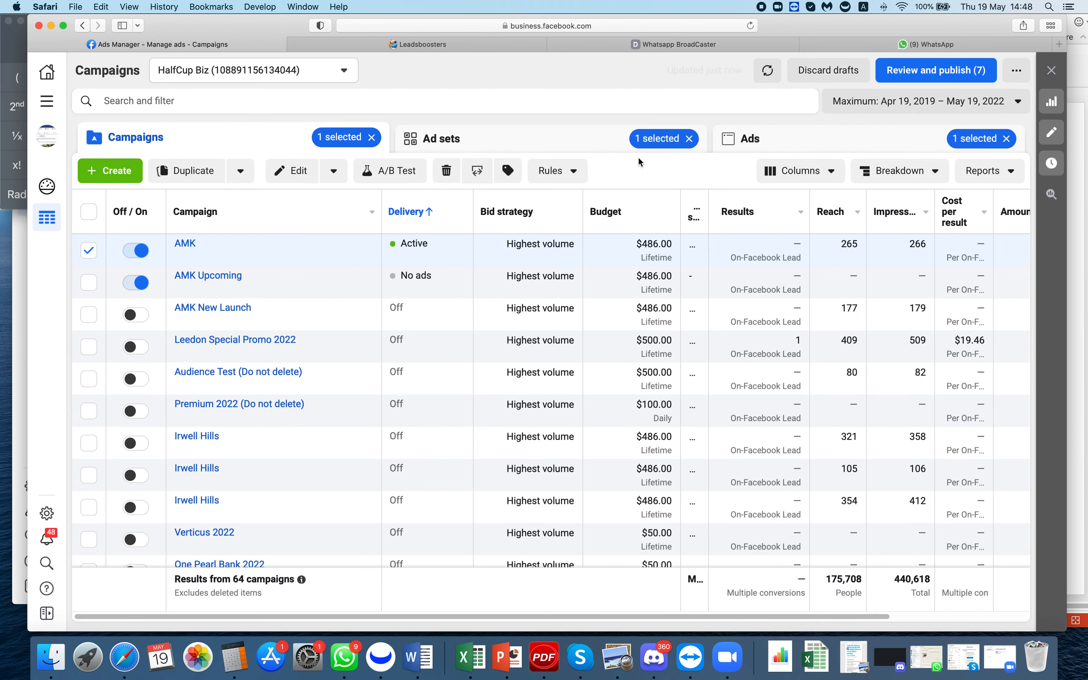
click(750, 26)
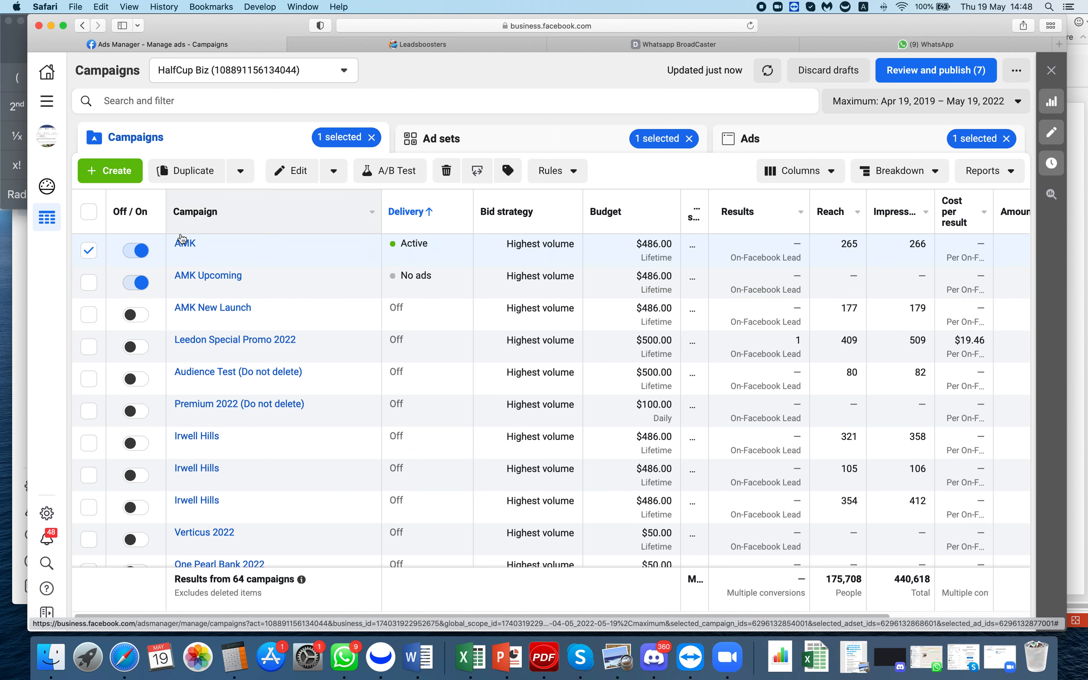
click(185, 243)
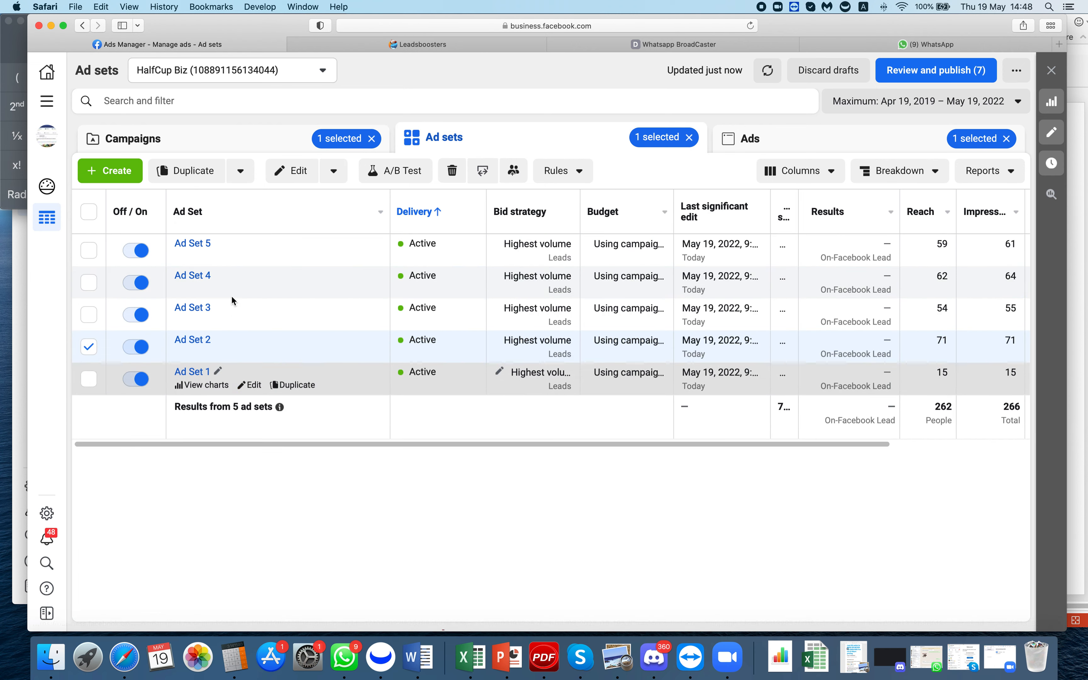
click(254, 386)
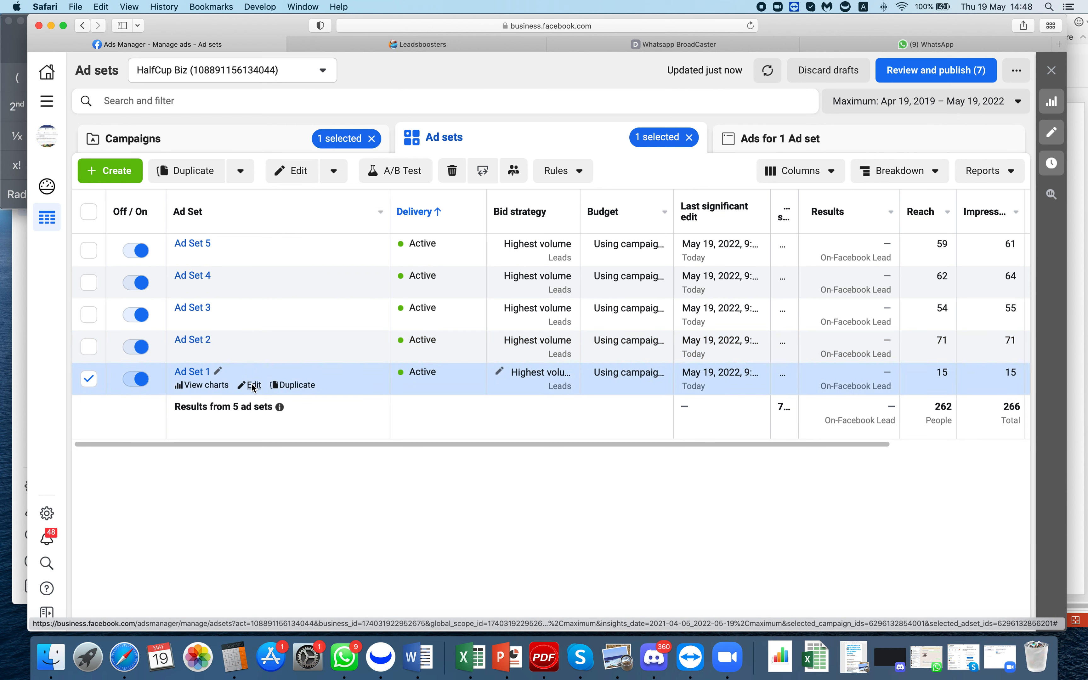
click(253, 386)
scroll(713, 326, down, 10)
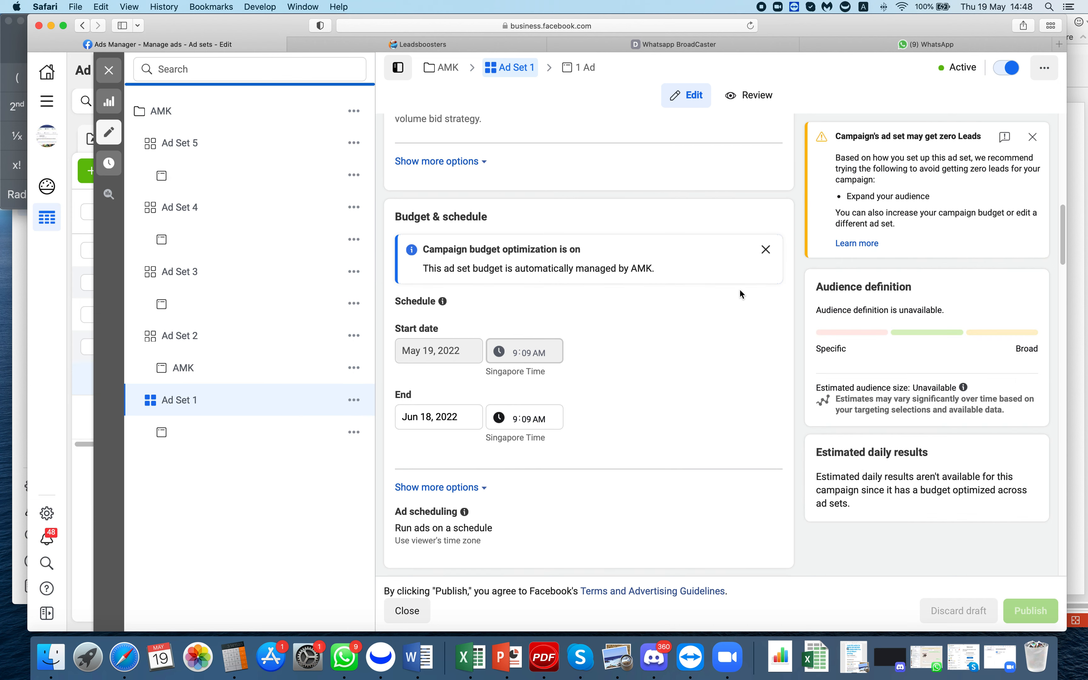
scroll(739, 288, down, 5)
scroll(740, 293, down, 8)
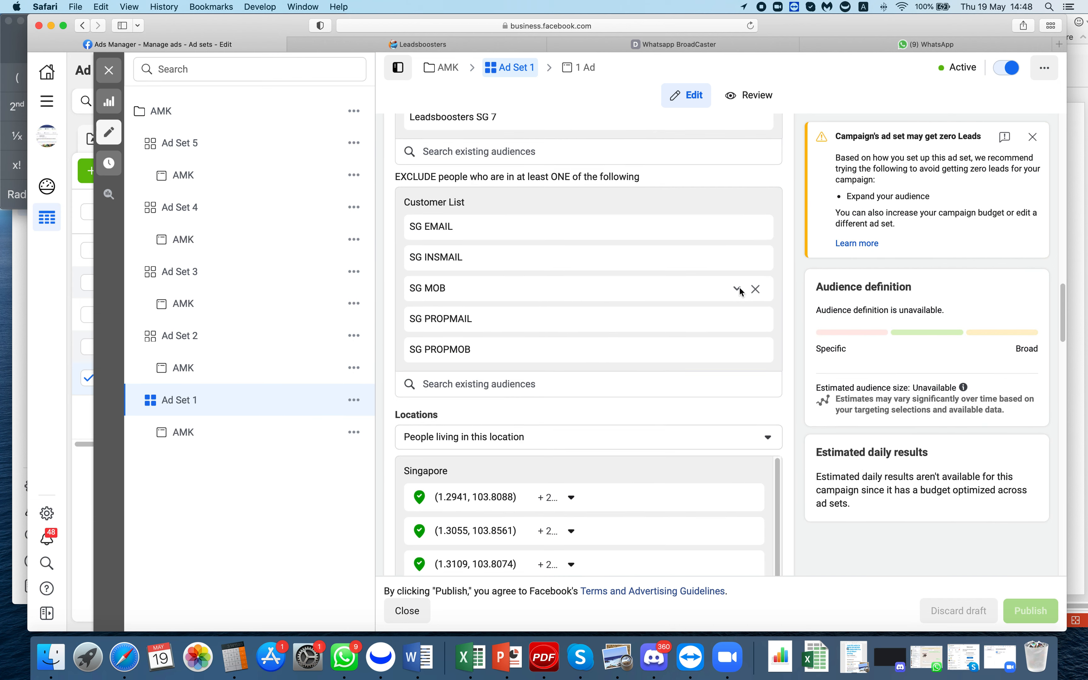
scroll(579, 319, up, 2)
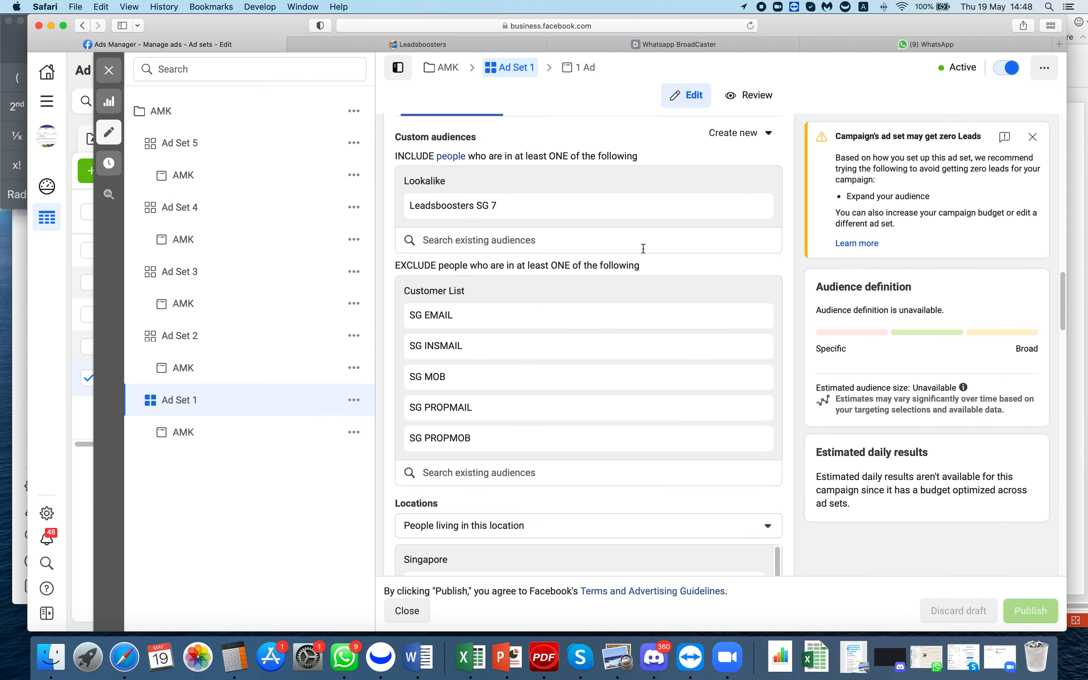
scroll(712, 323, down, 10)
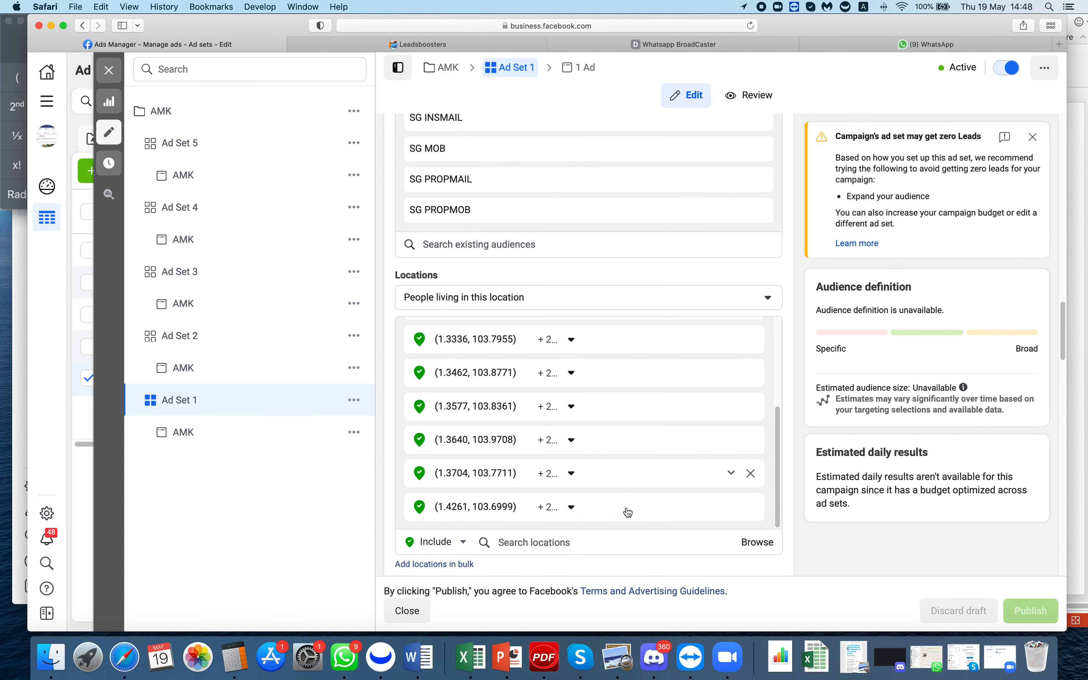
click(615, 326)
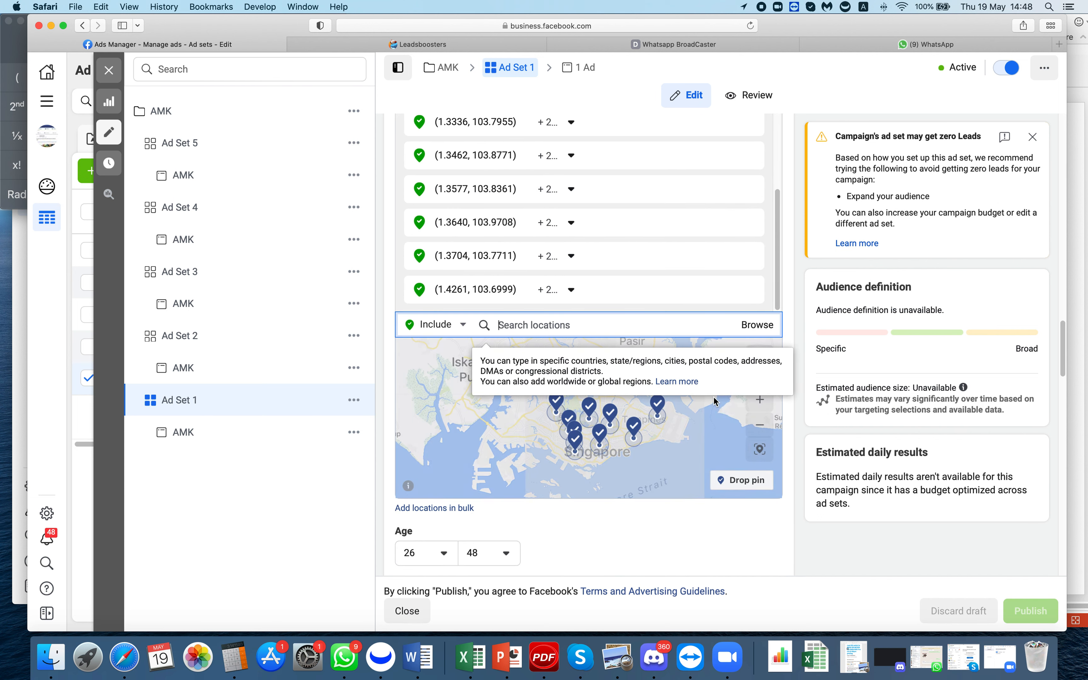
scroll(477, 499, down, 5)
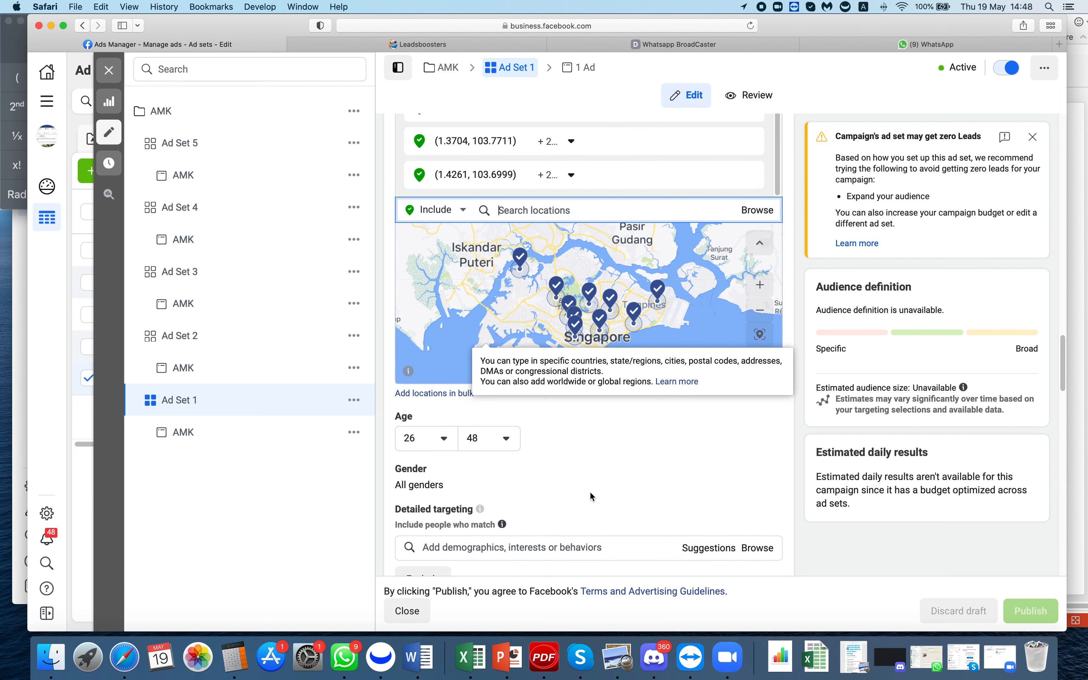
scroll(675, 434, down, 3)
scroll(693, 215, up, 4)
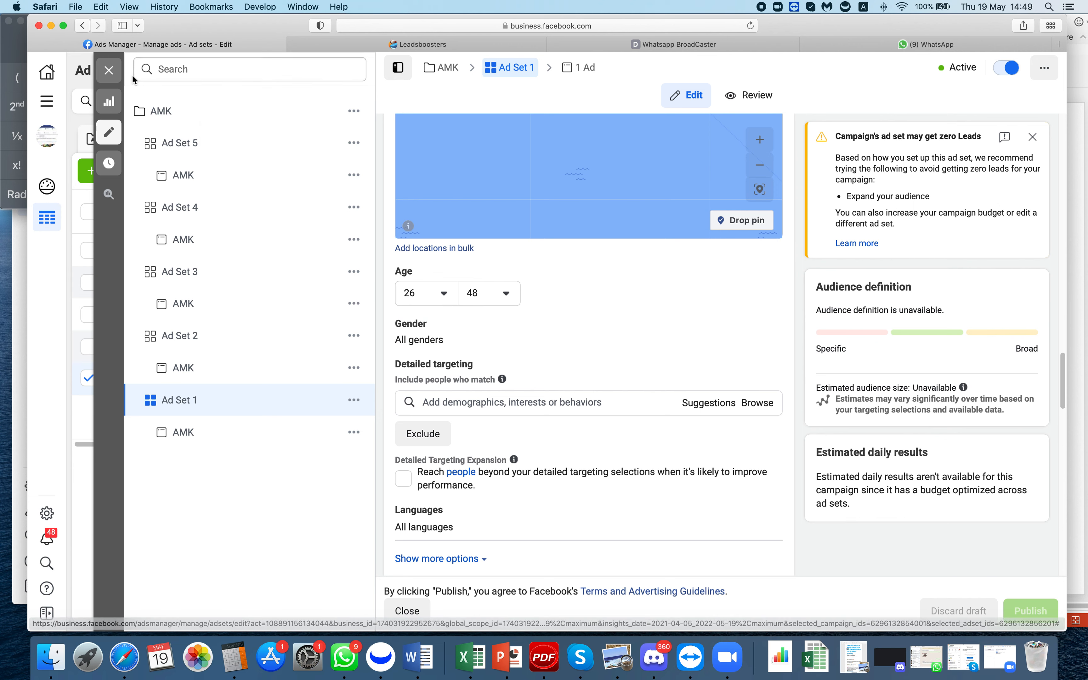
click(109, 72)
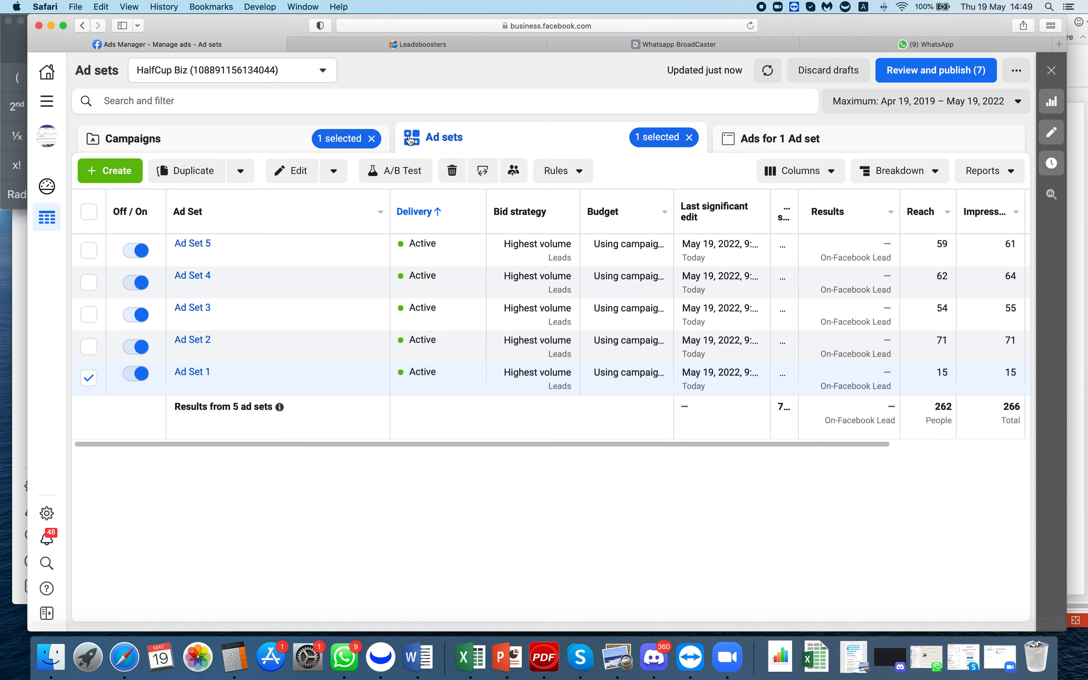
click(288, 150)
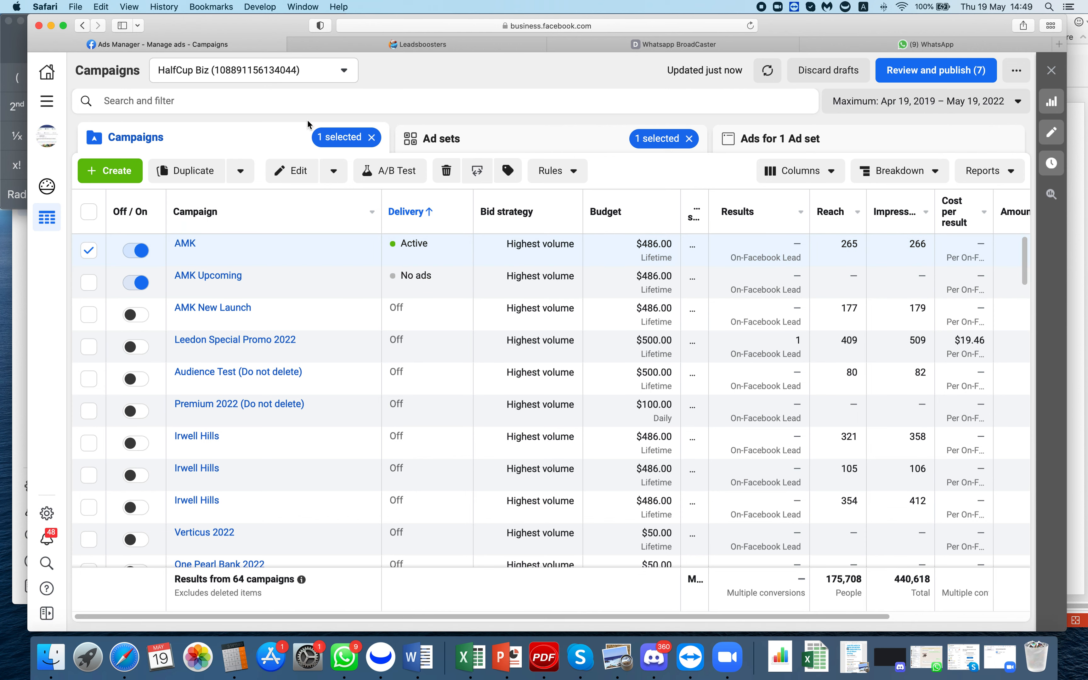
click(496, 40)
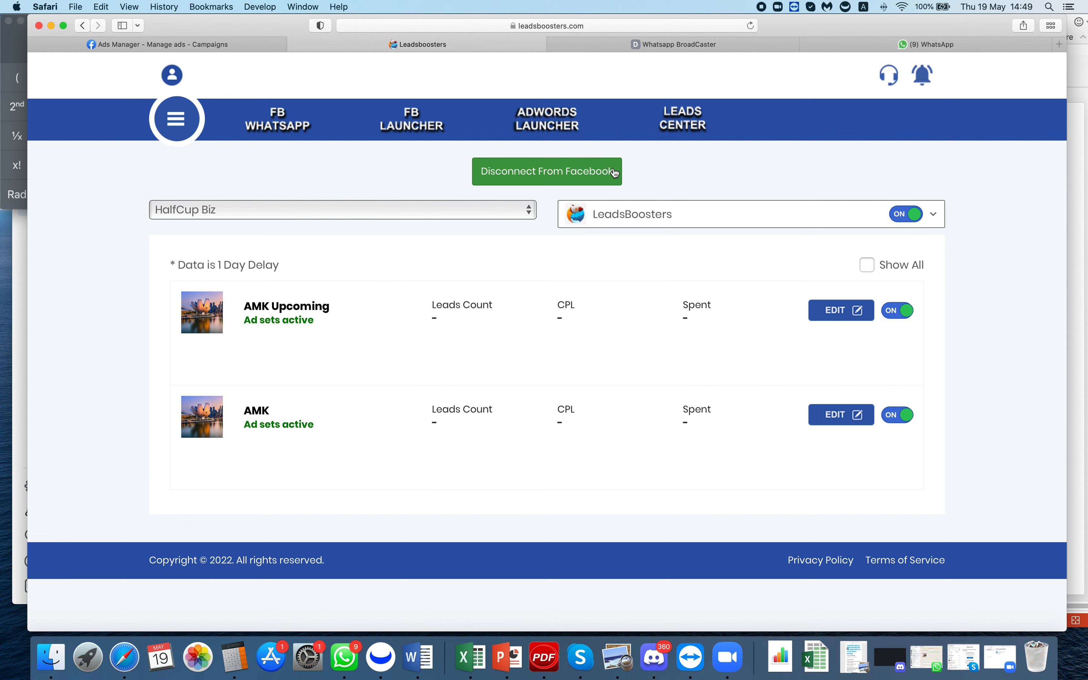
- Disconnect Leadsboosters from Facebook using the Disconnect From Facebook button
click(553, 175)
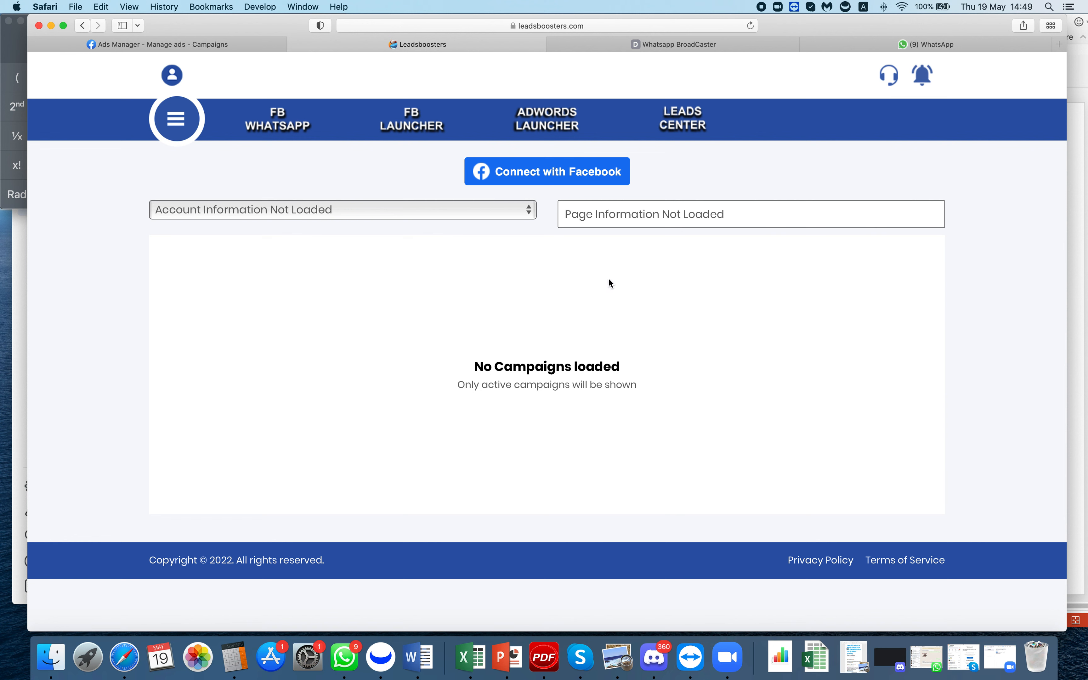
- Start the Connect with Facebook flow and allow Safari's Facebook cookies for the login popup
click(566, 182)
click(636, 117)
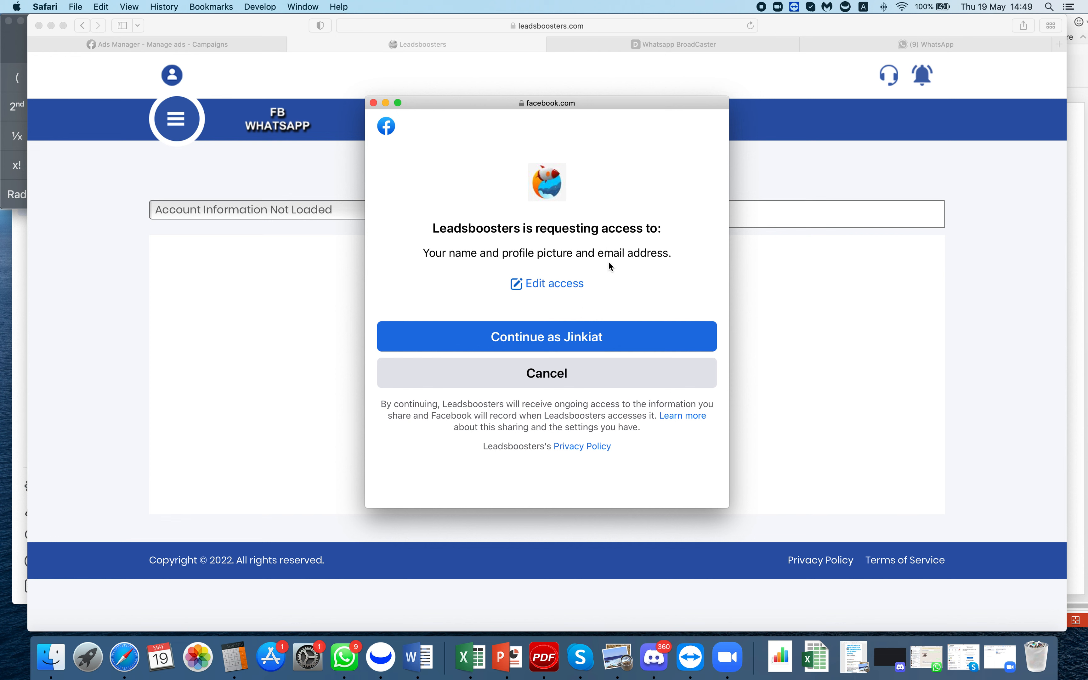
- Continue as the logged-in Facebook user and grant Leadsboosters the requested permissions
click(584, 340)
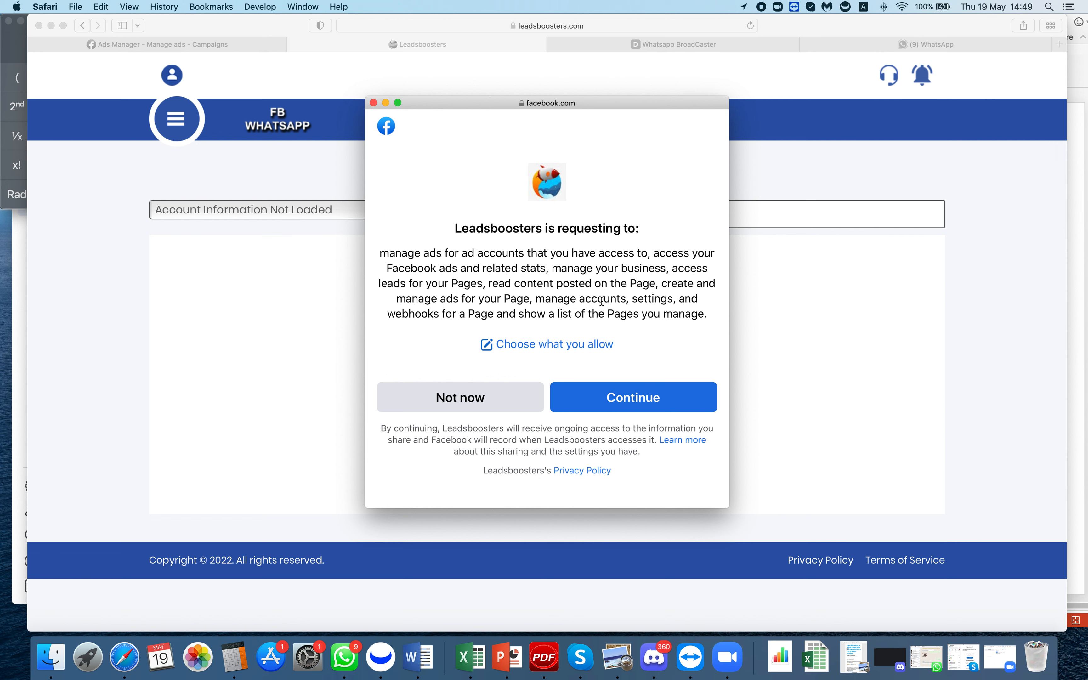
click(654, 400)
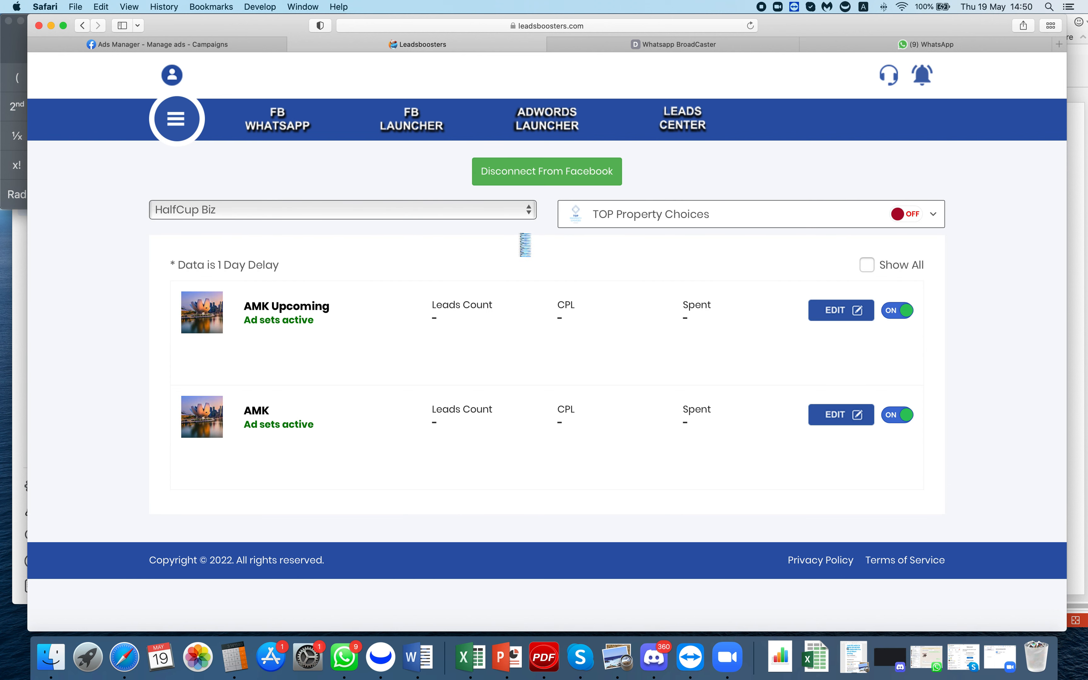
- Keep HalfCup Biz as the ad account, switch the Facebook page to LeadsBoosters, and return to the campaign list
click(219, 210)
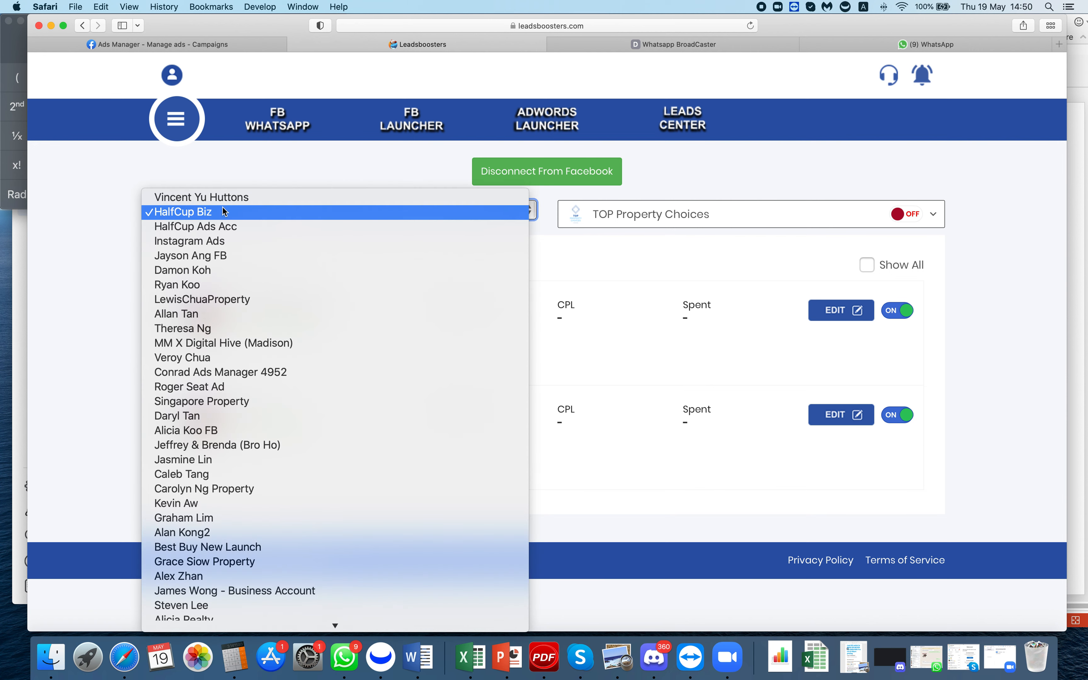
click(288, 180)
click(288, 182)
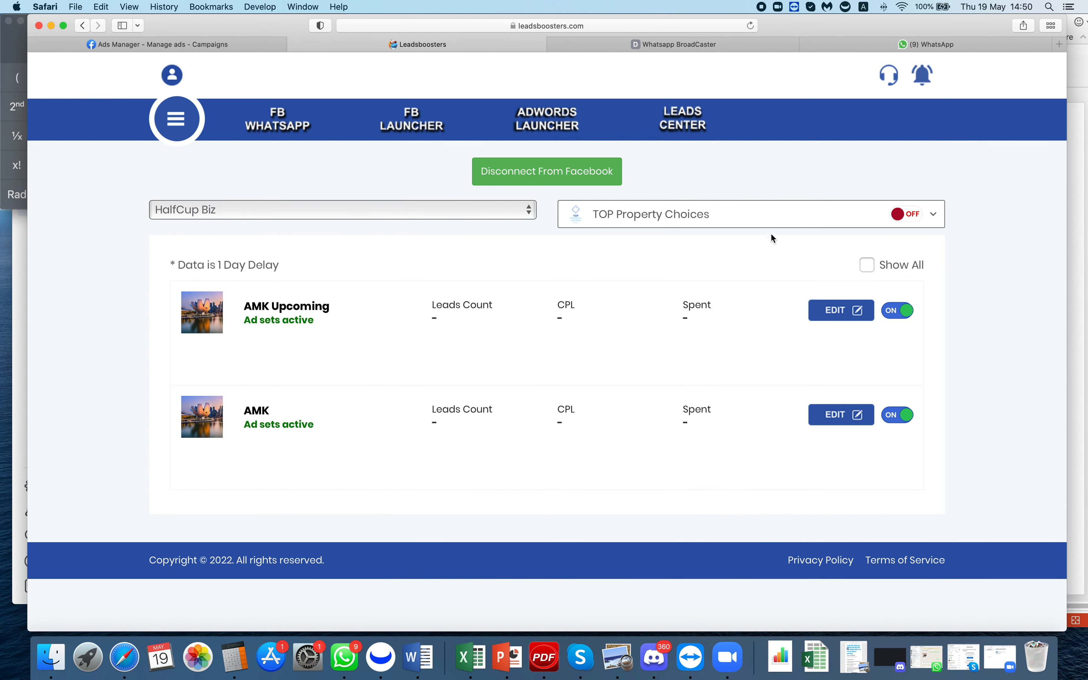
click(826, 215)
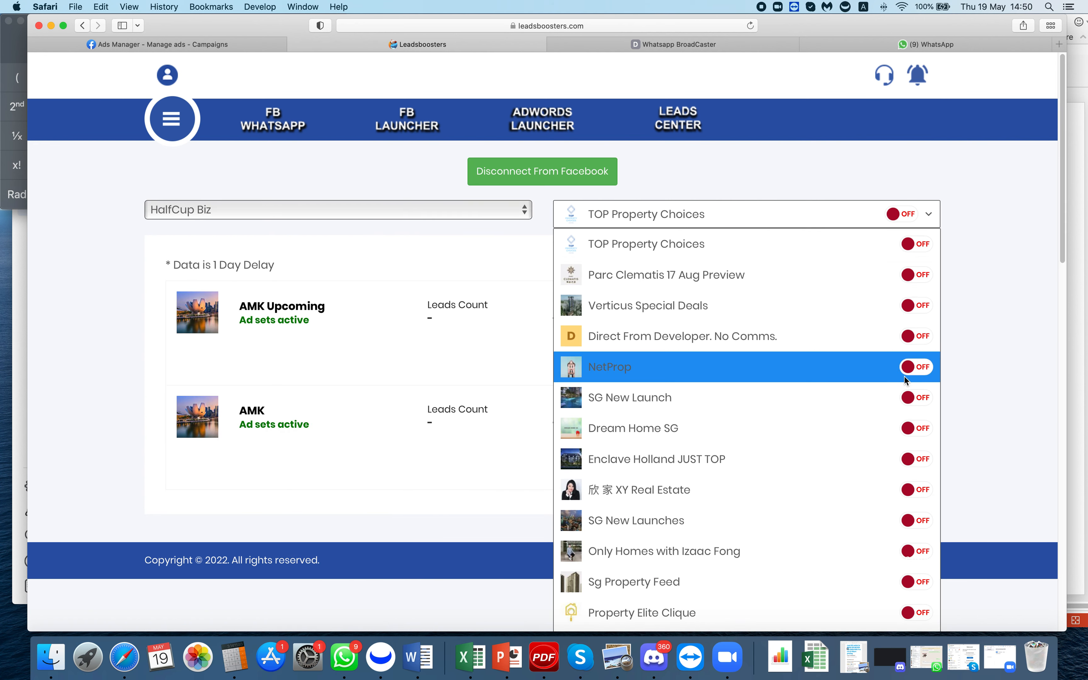
scroll(836, 427, down, 20)
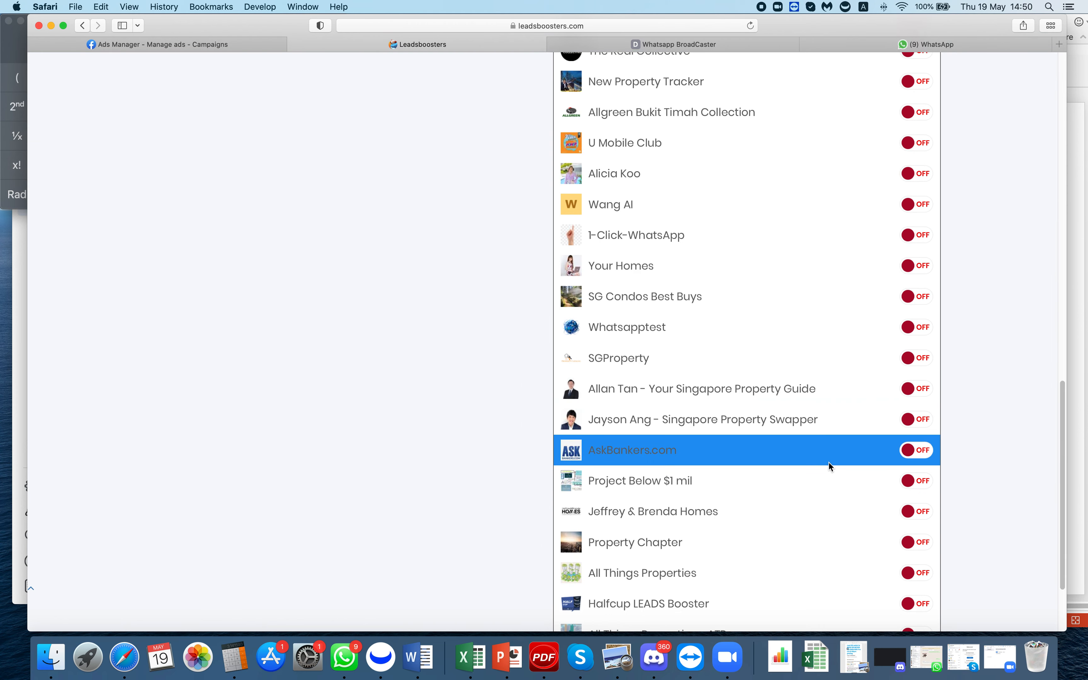
click(880, 614)
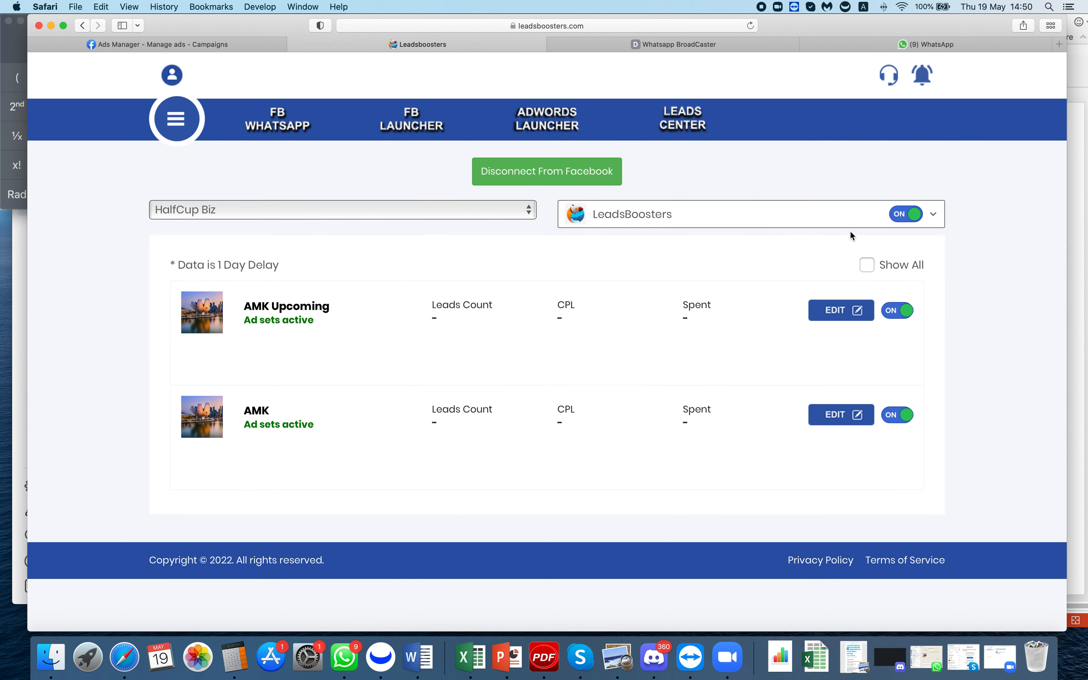
click(416, 124)
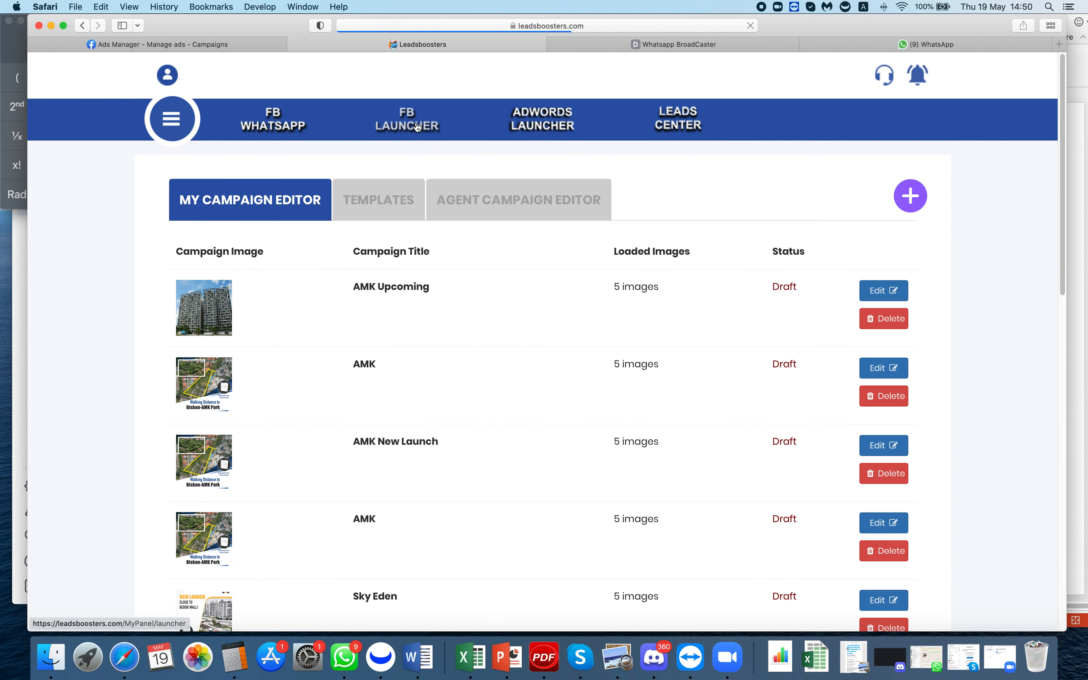
- Load the Sceneca template from the Property section of the Templates list
click(377, 200)
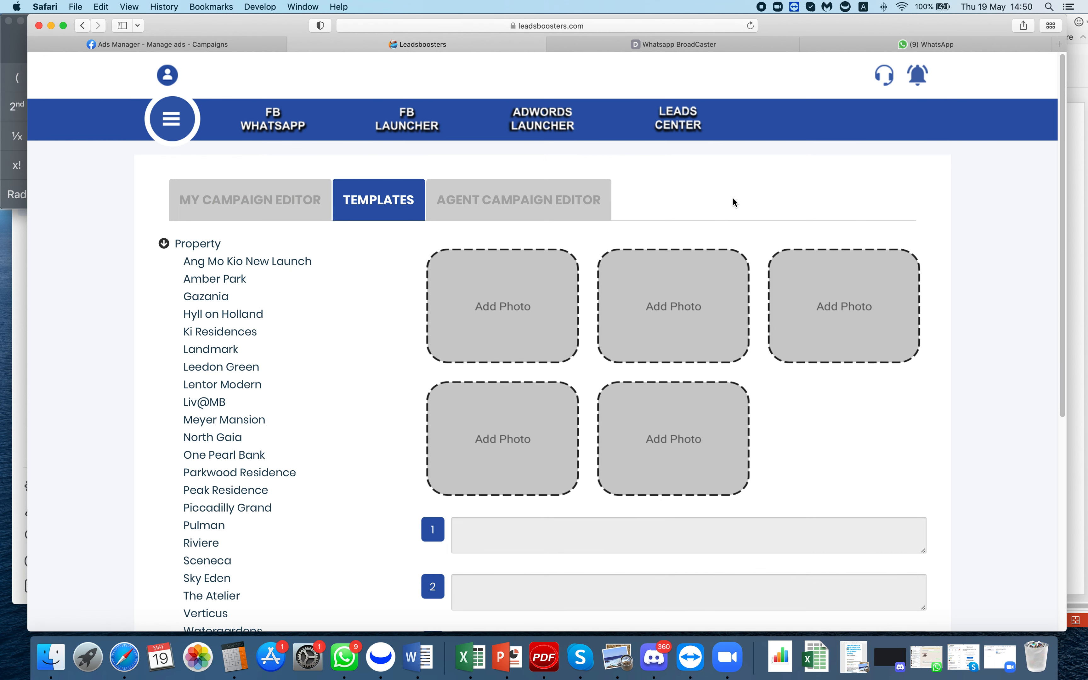
scroll(292, 351, down, 3)
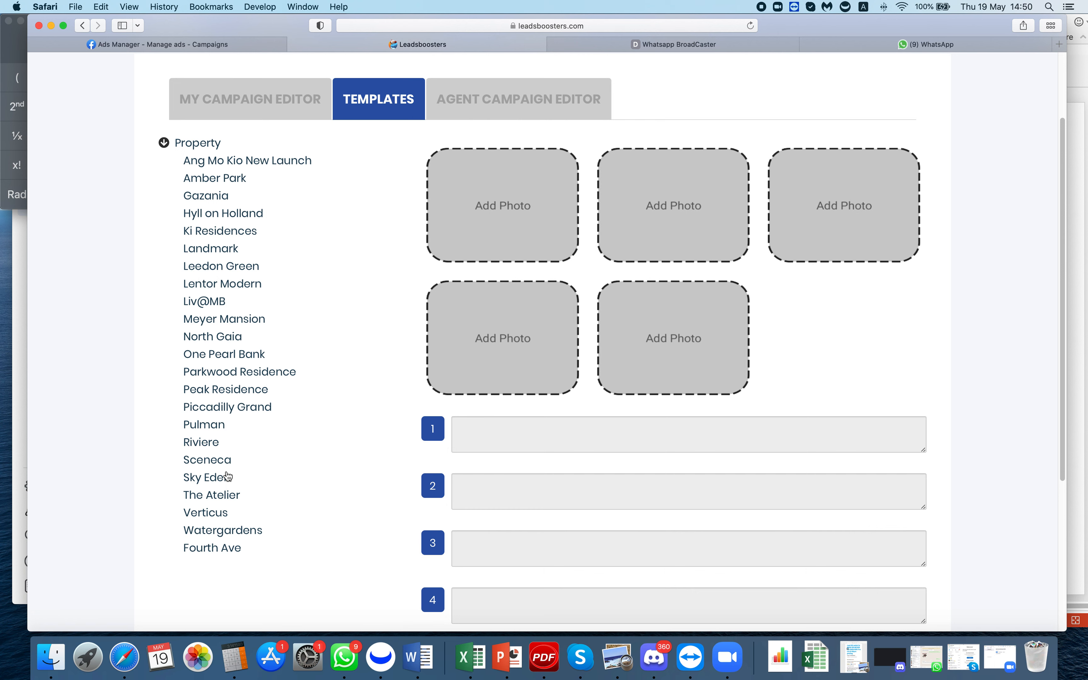
click(227, 461)
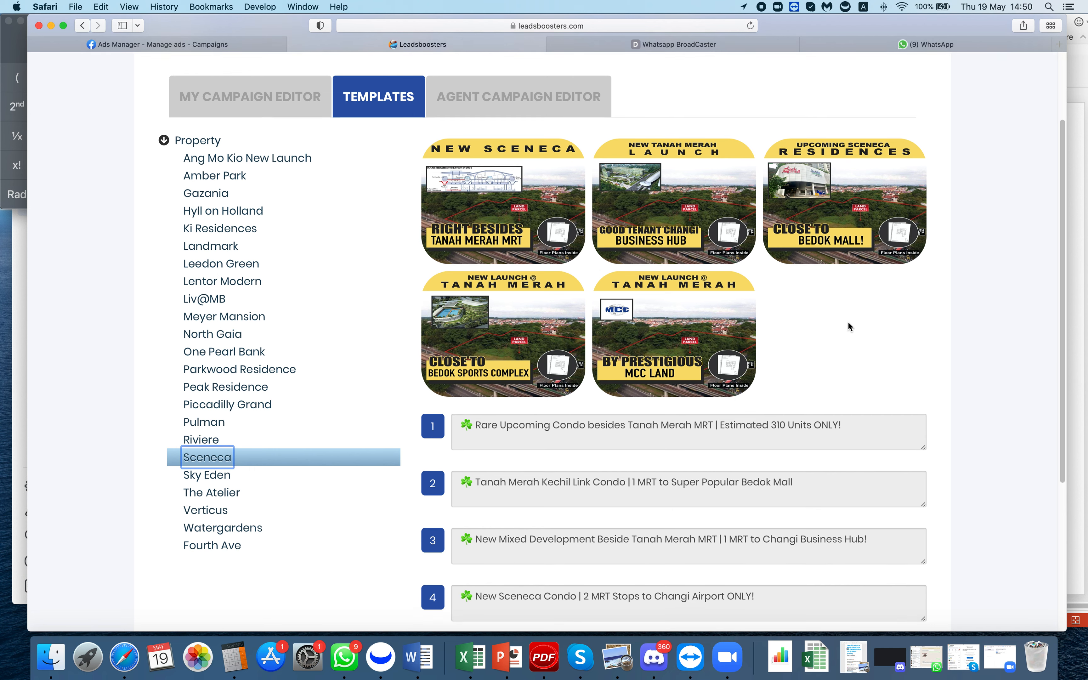
- Review the Sceneca headlines and description, then start a campaign from this template
scroll(847, 326, down, 5)
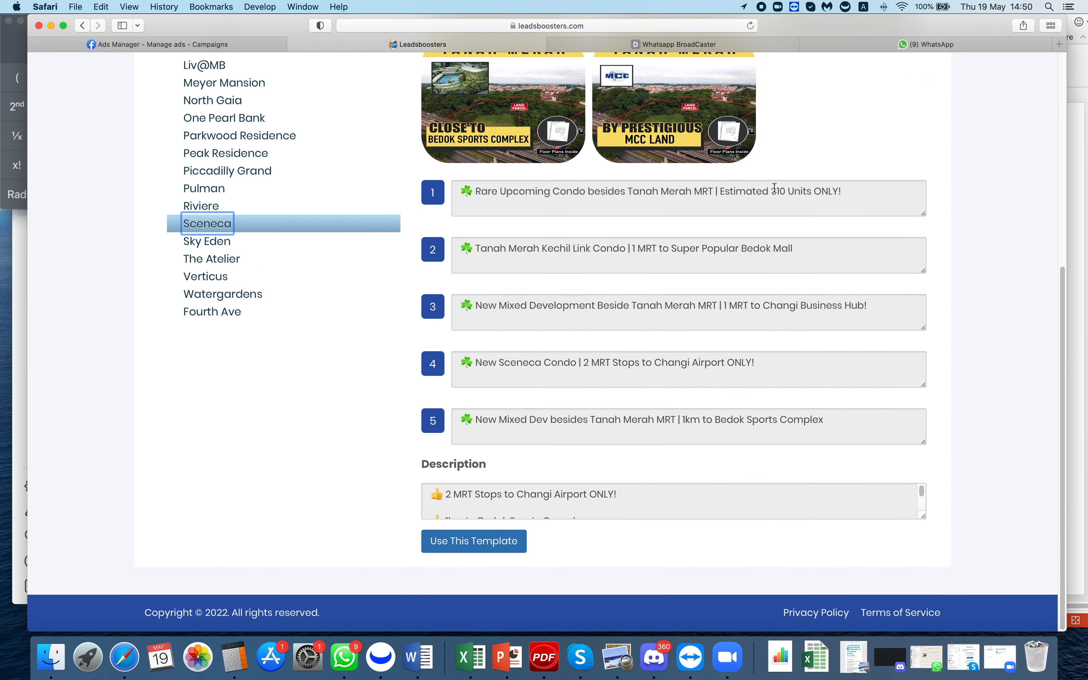
scroll(774, 188, up, 5)
scroll(820, 354, down, 3)
scroll(820, 354, down, 2)
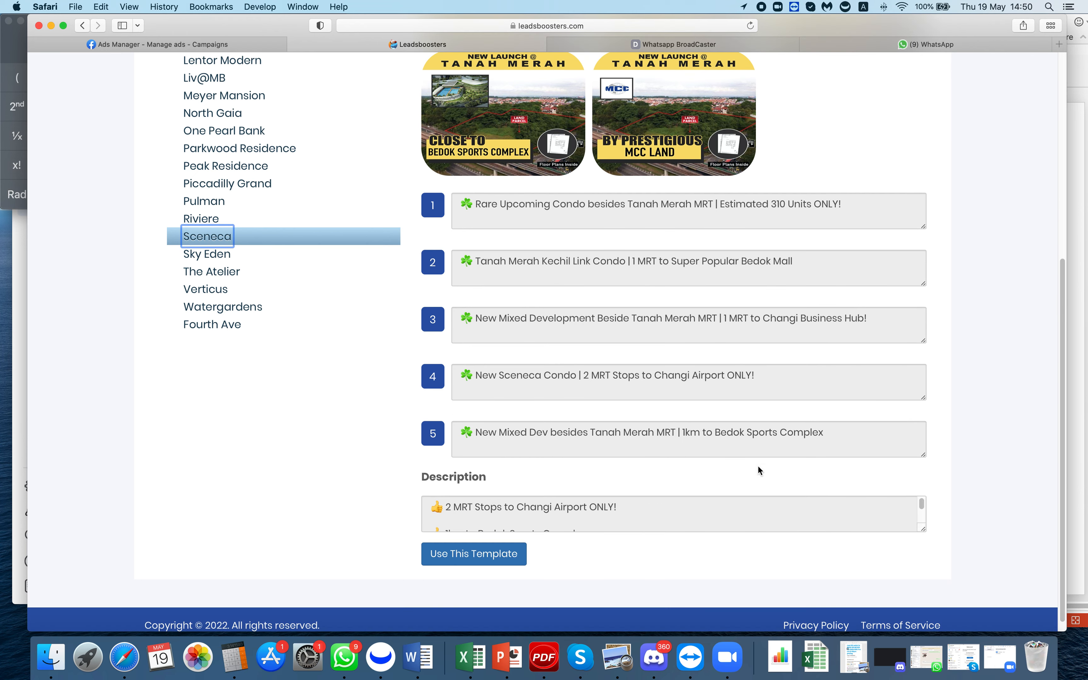
click(663, 517)
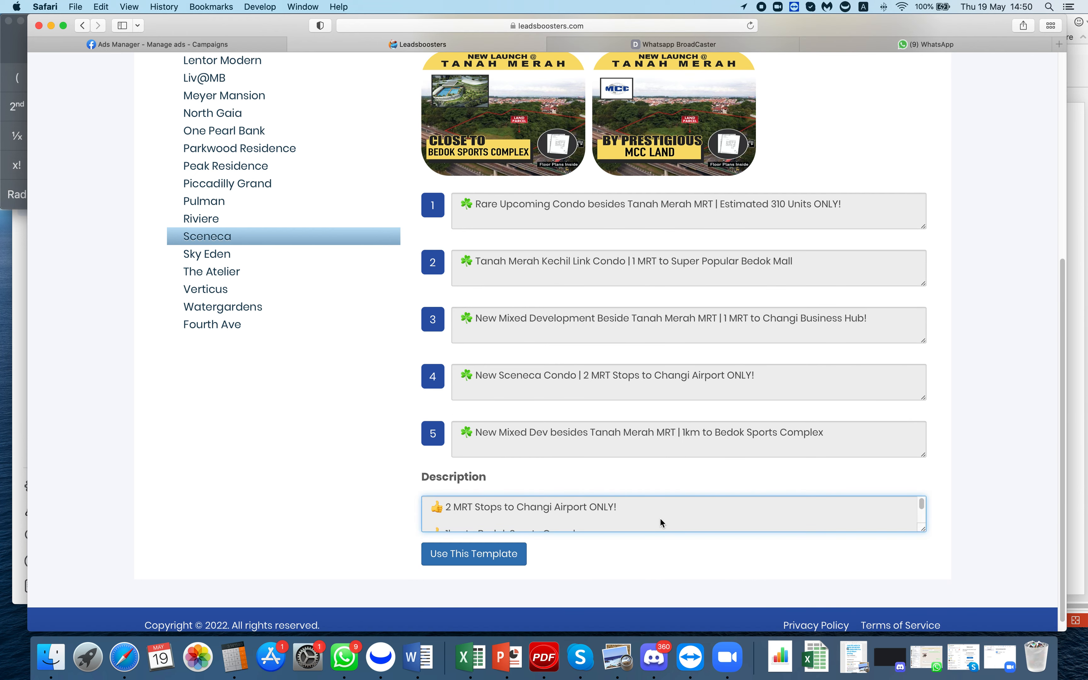
scroll(660, 517, down, 3)
scroll(659, 514, up, 1)
scroll(659, 510, up, 2)
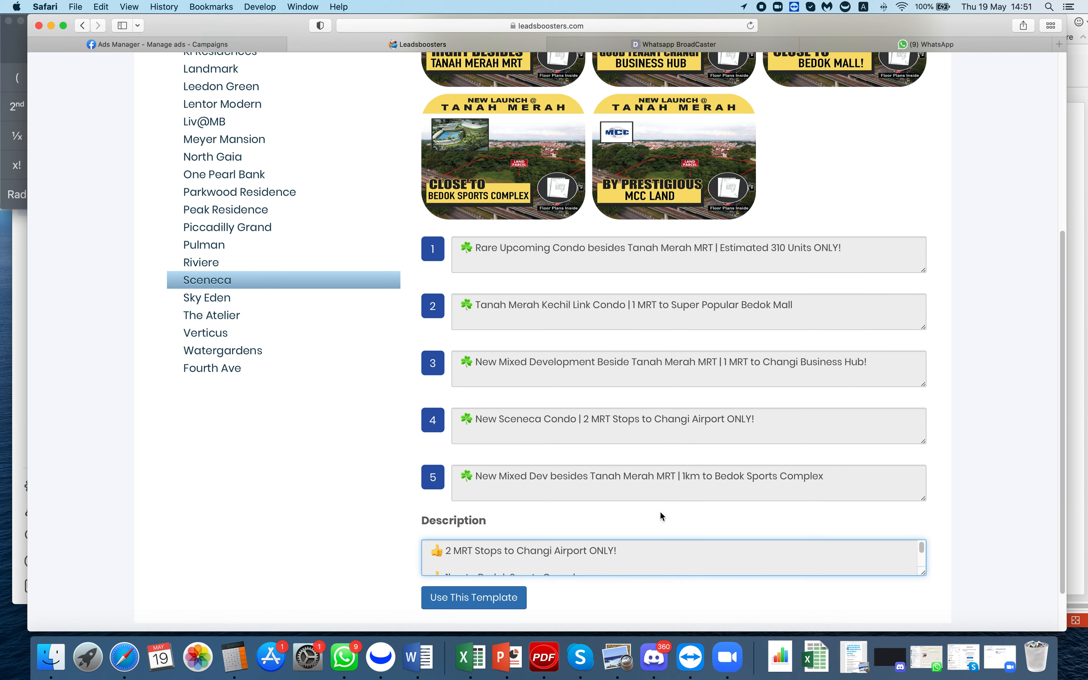
scroll(661, 559, up, 3)
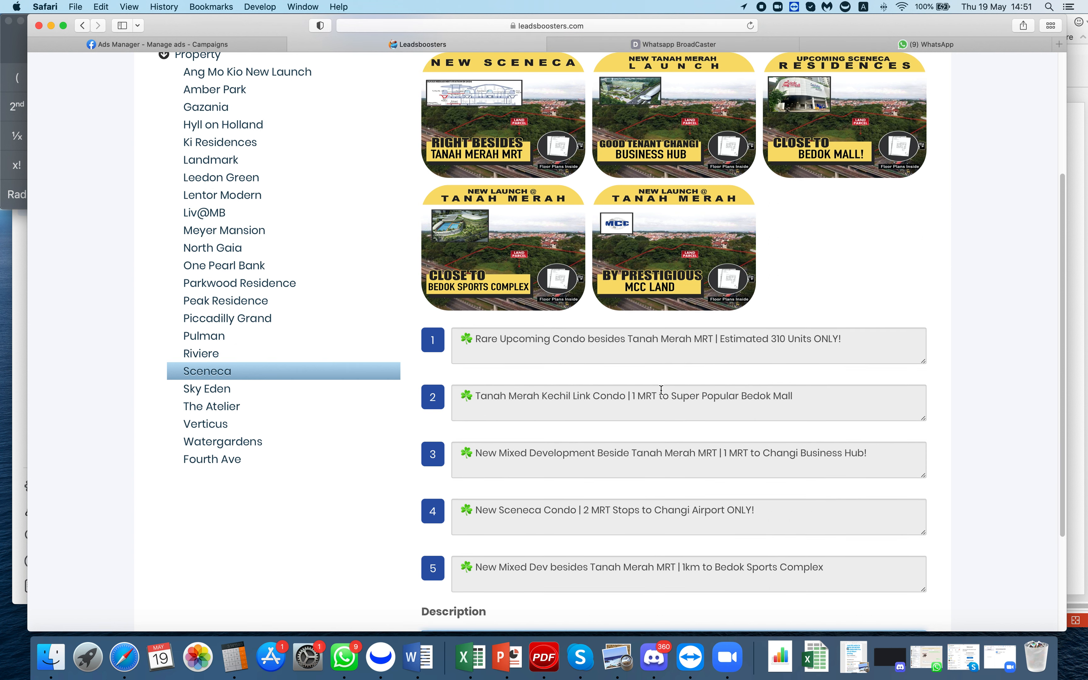
scroll(692, 474, down, 3)
click(876, 312)
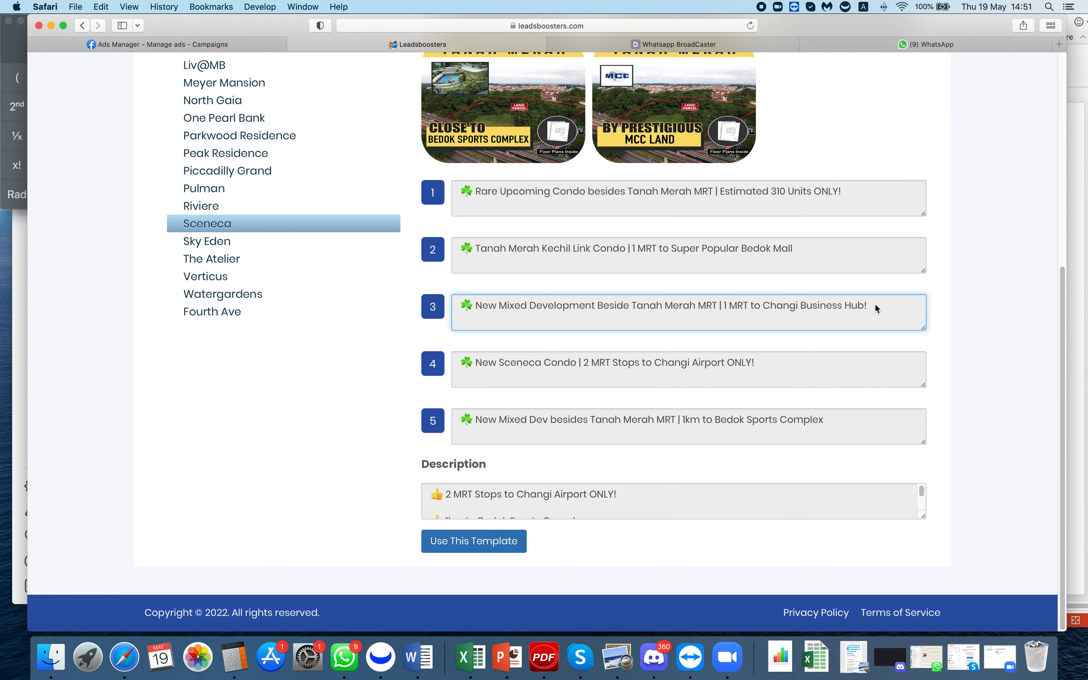
click(475, 544)
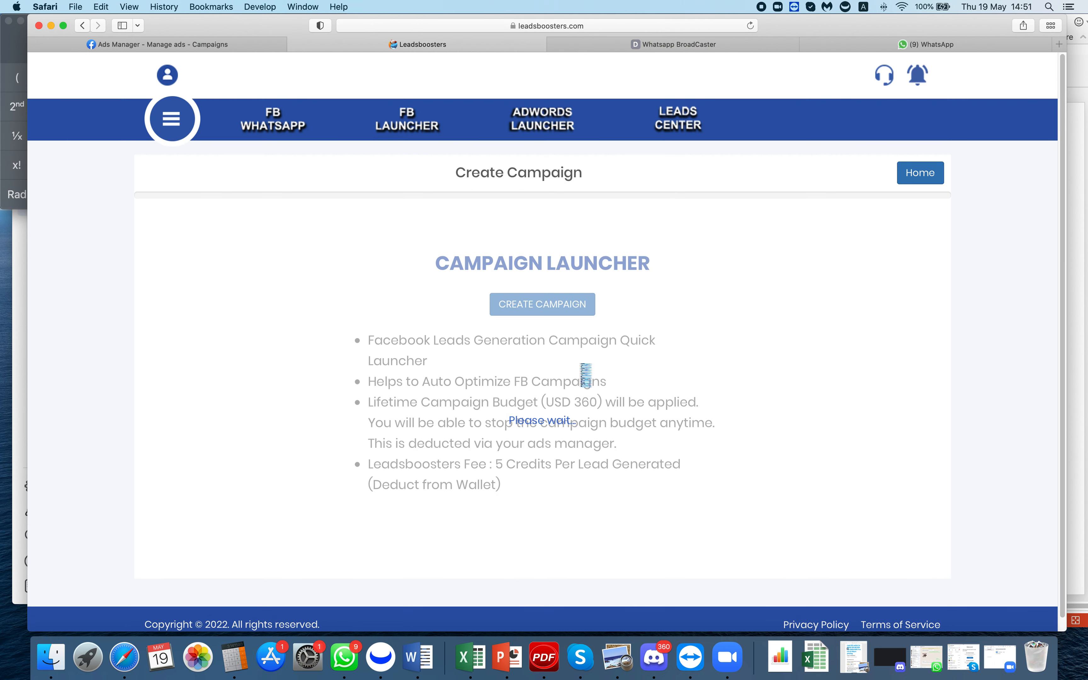
- Create the campaign 'Sceneca New Launch' on the HalfCup Biz ad account and proceed to photos
click(555, 310)
click(403, 283)
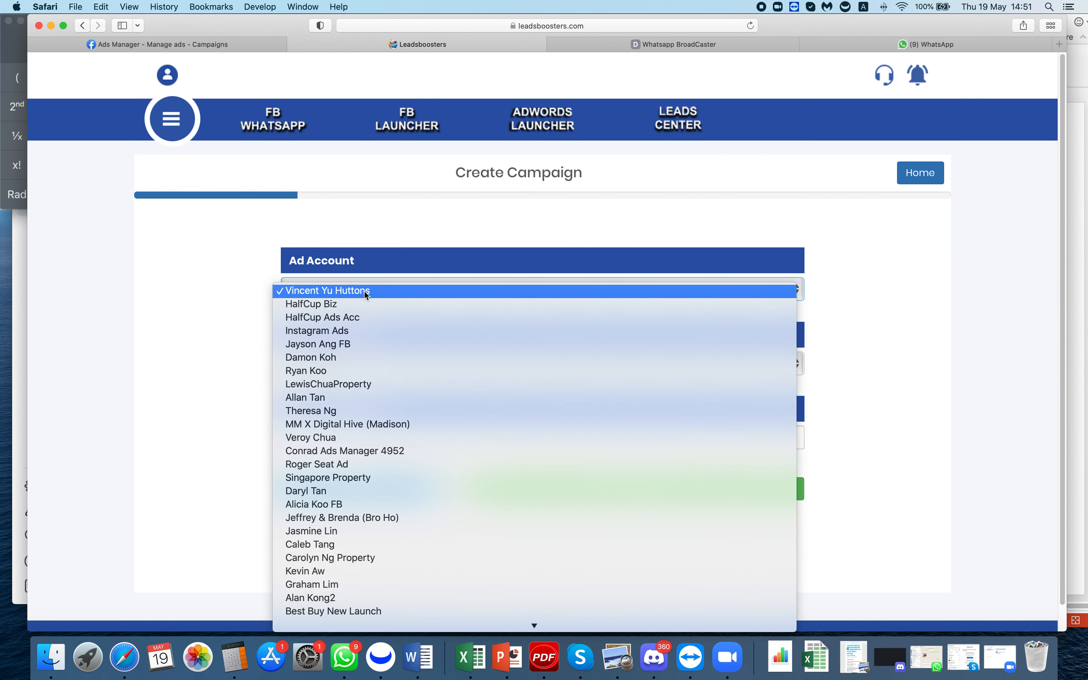
click(351, 305)
click(366, 444)
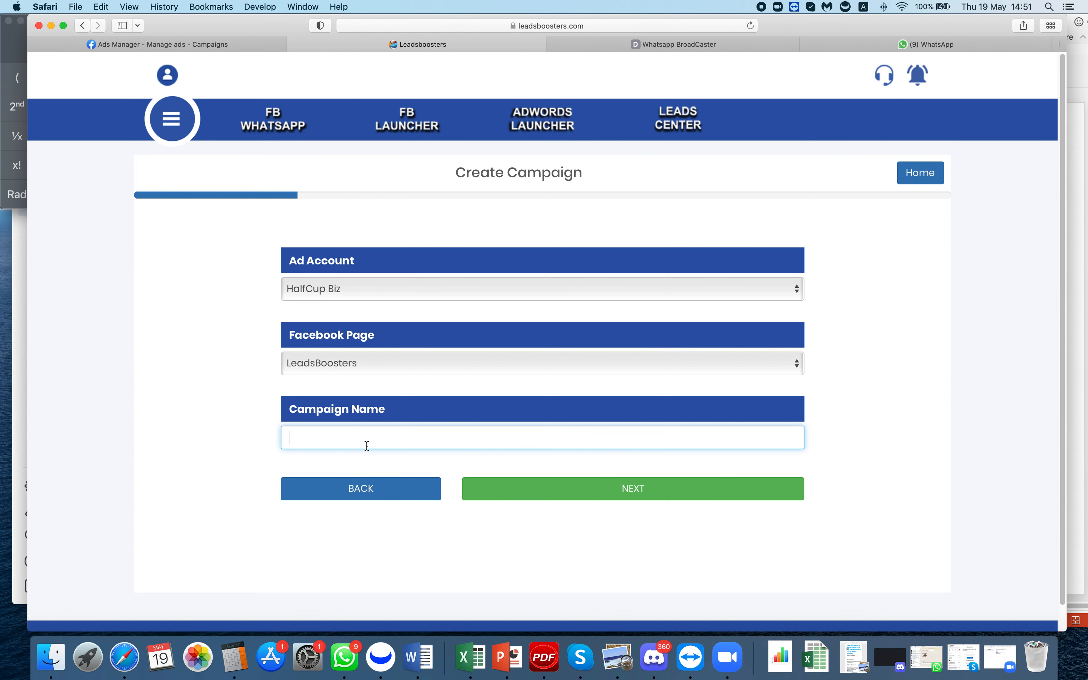
text(Sceneca New Launch)
click(553, 493)
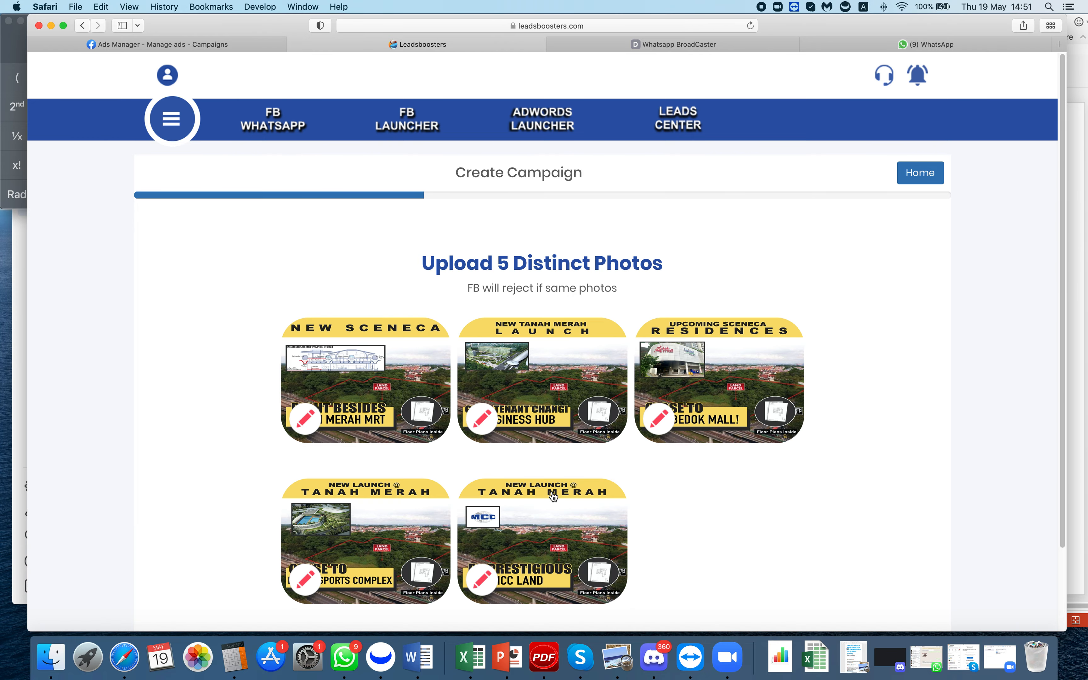
- Replace photo 2 with Verticus 2.jpeg from the gallery and proceed to the headlines
scroll(590, 420, down, 3)
click(482, 323)
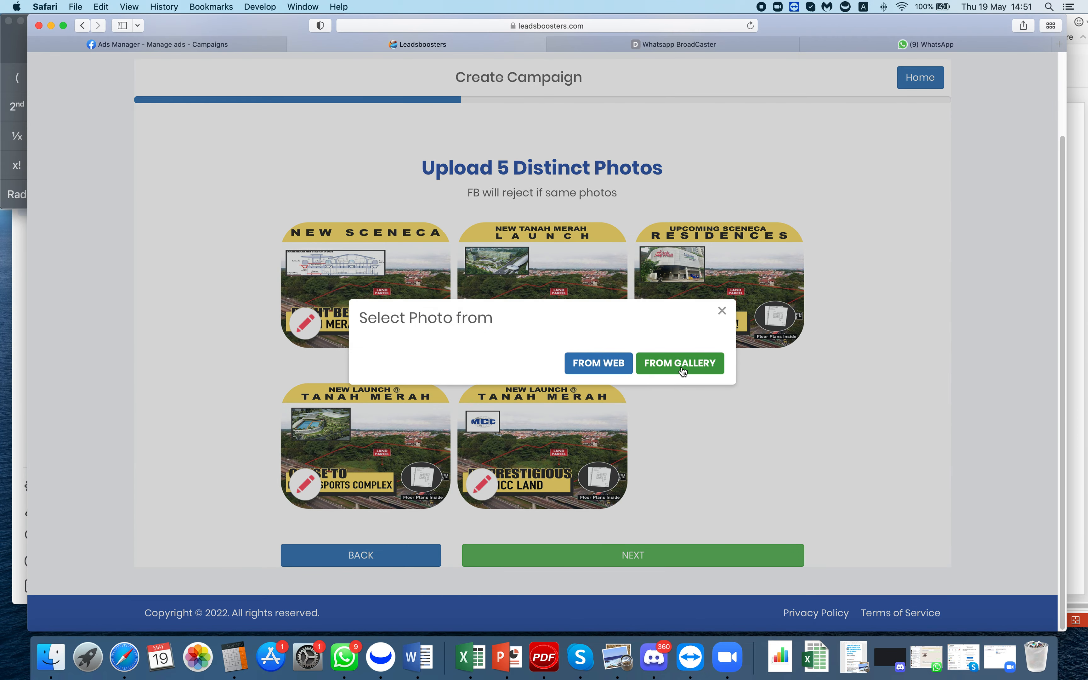
click(681, 364)
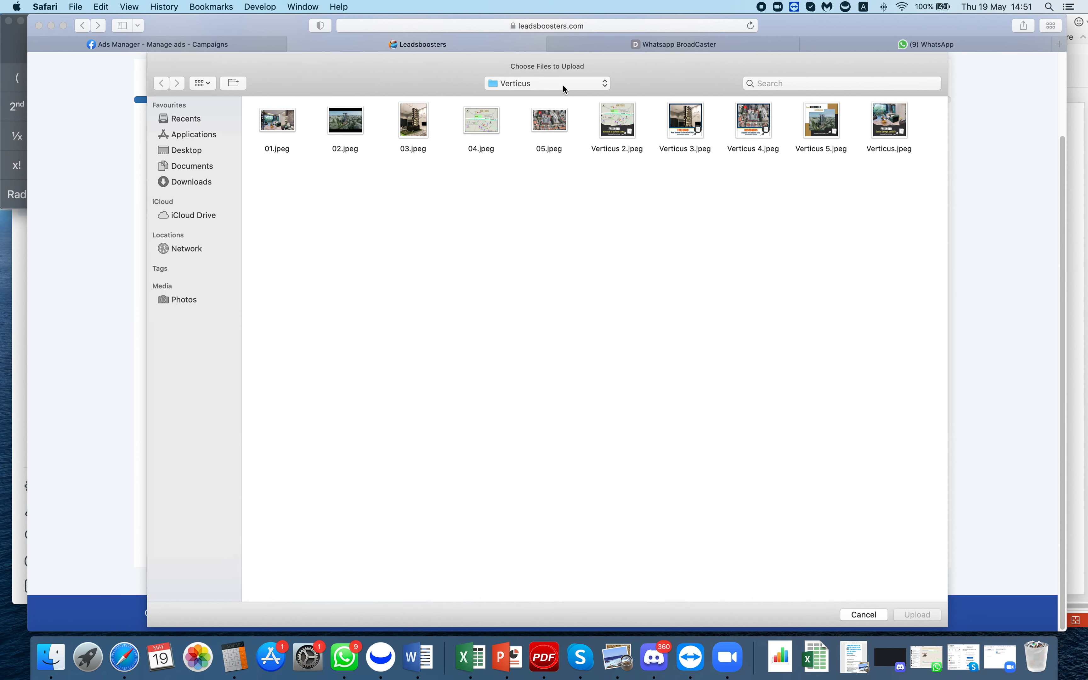
click(617, 120)
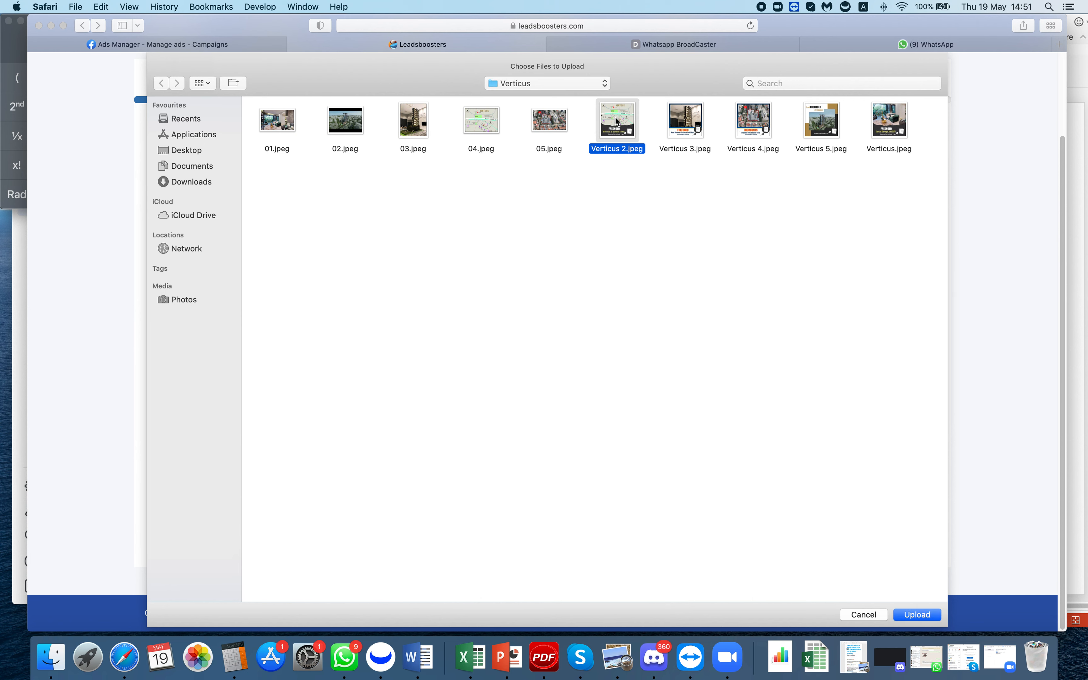
double_click(618, 120)
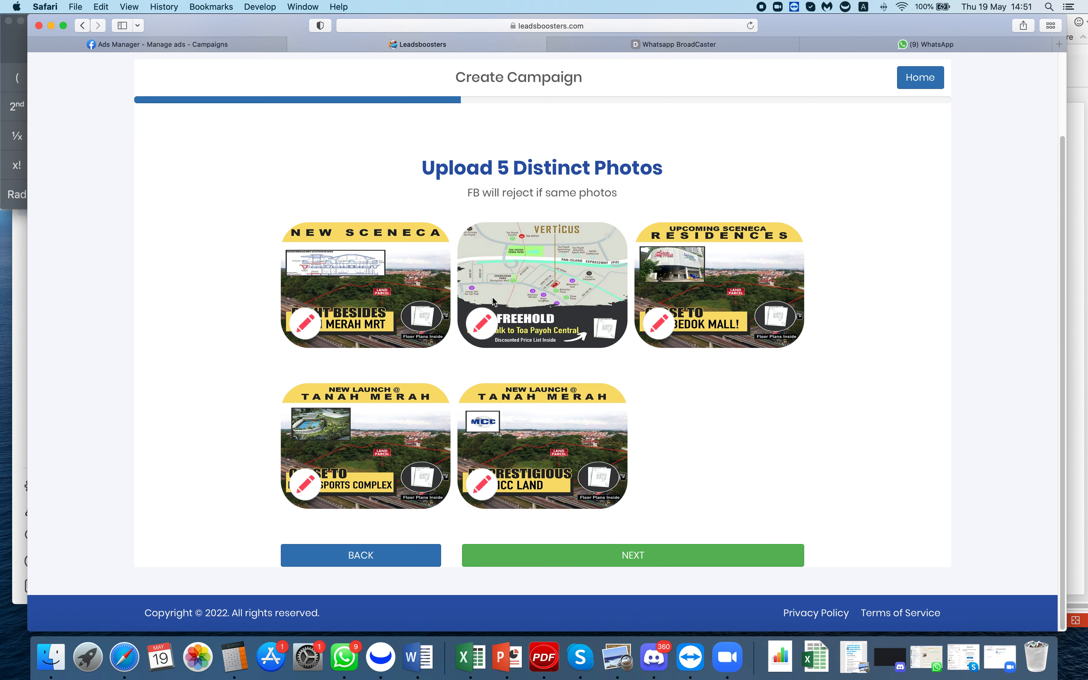
click(668, 554)
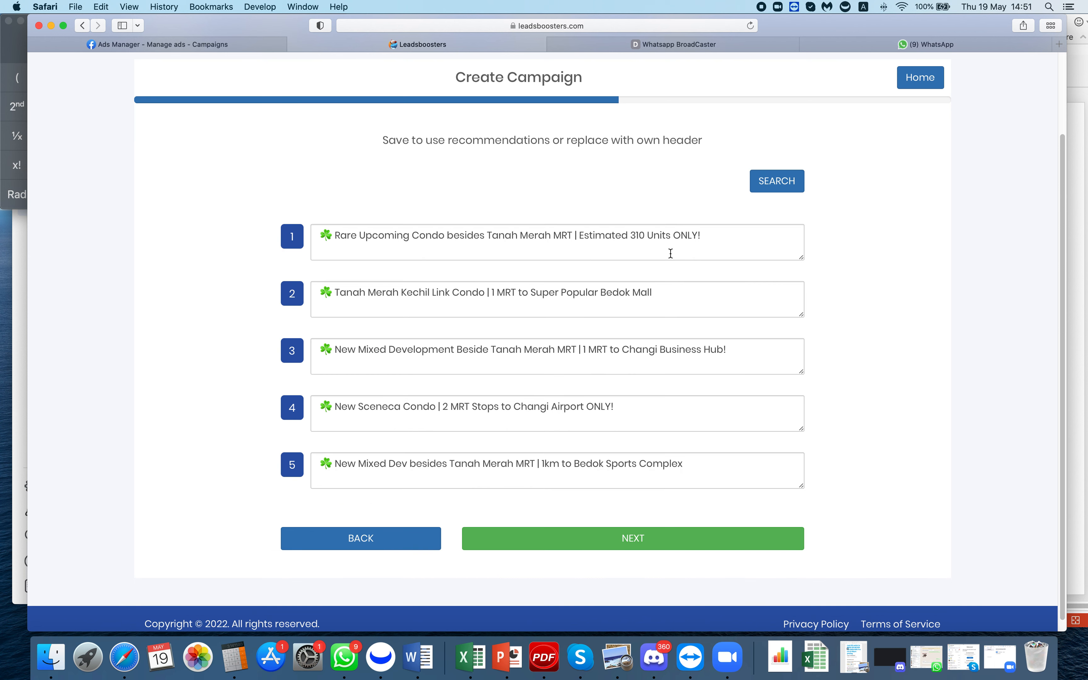
- Append 'new brochure' to header 1 and proceed to the body text step
click(712, 231)
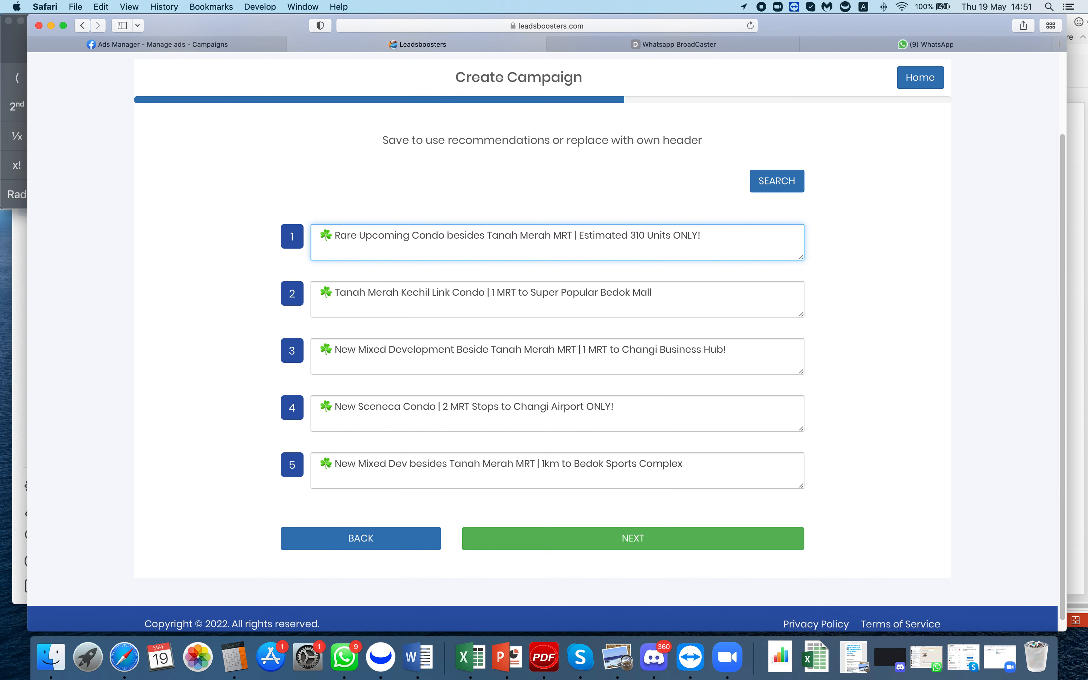
text(new brochure)
click(670, 540)
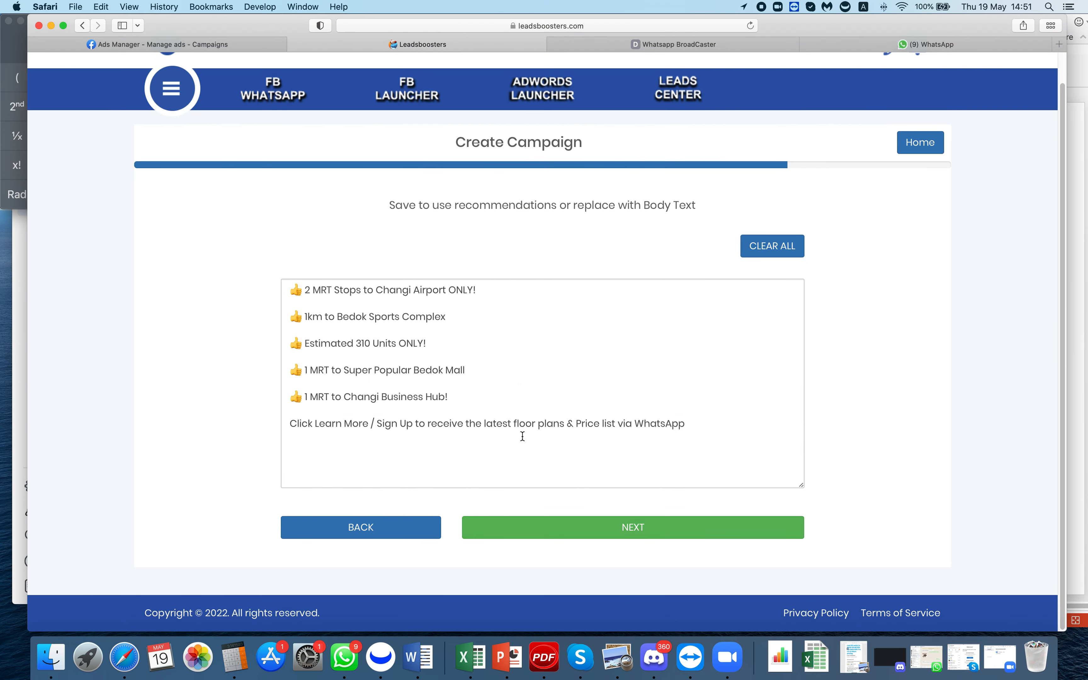
- Accept the suggested body text to reach the USD 360 summary, then show PowerPoint's Cost of Service slide
click(638, 527)
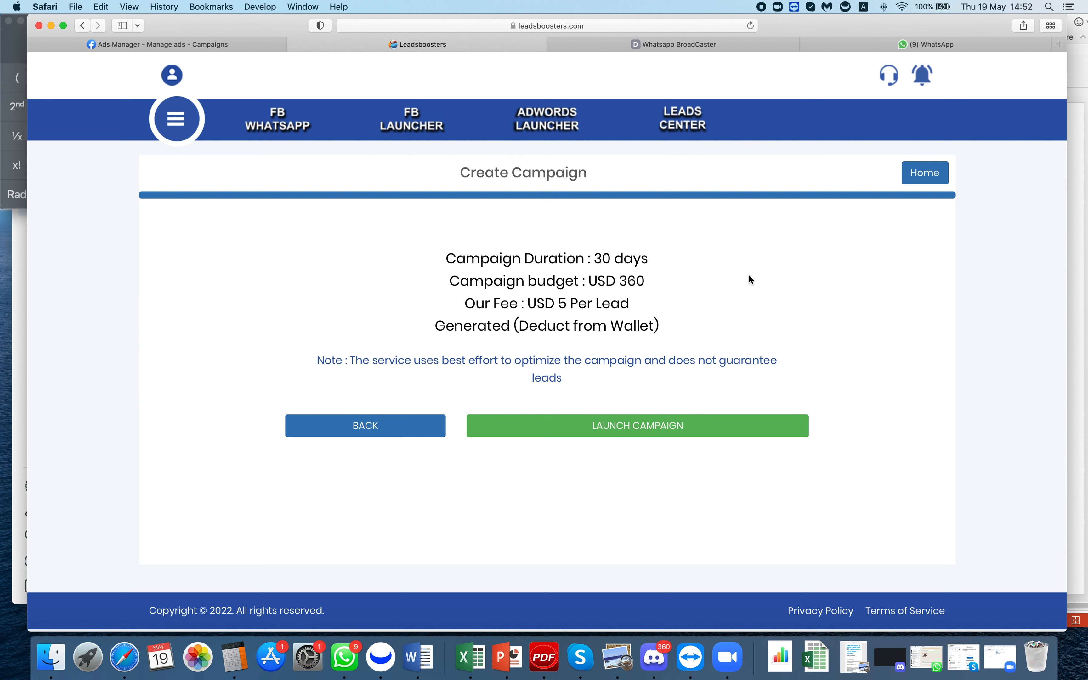
click(1083, 281)
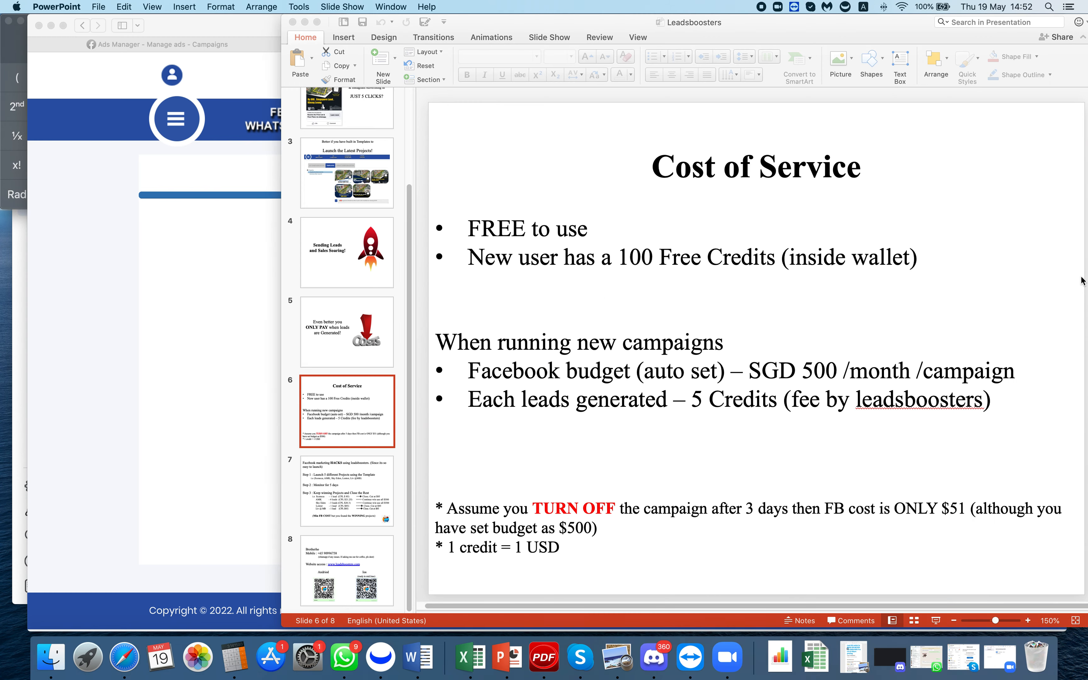
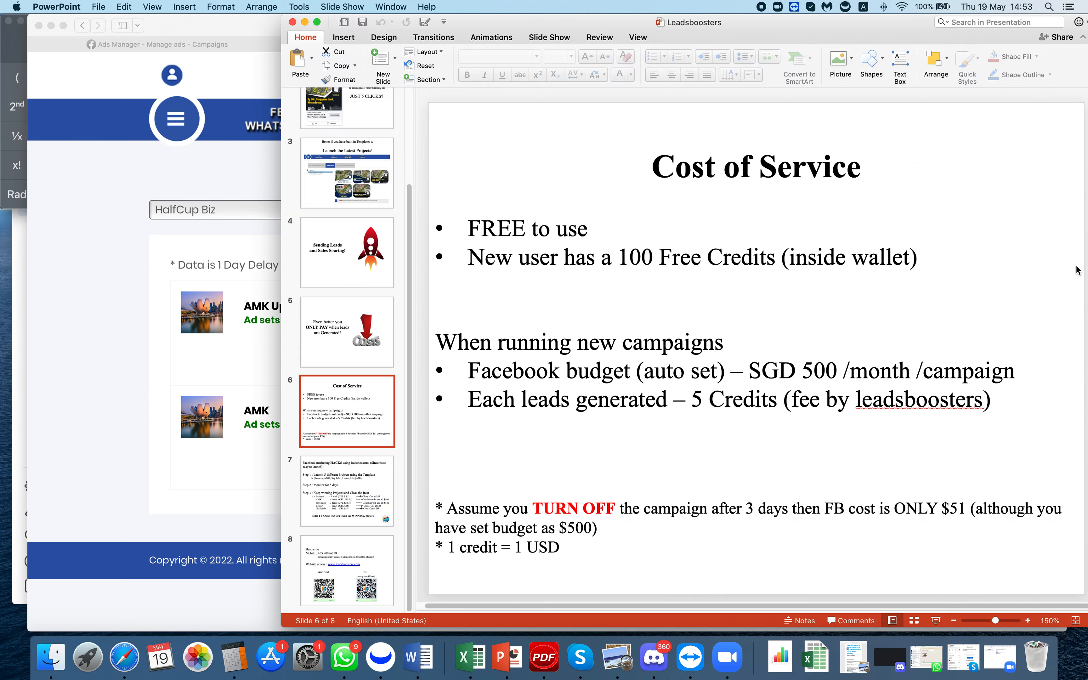
- Glance at the PowerPoint Cost of Service slide, then return to the Leadsboosters campaign dashboard
click(1077, 271)
click(73, 326)
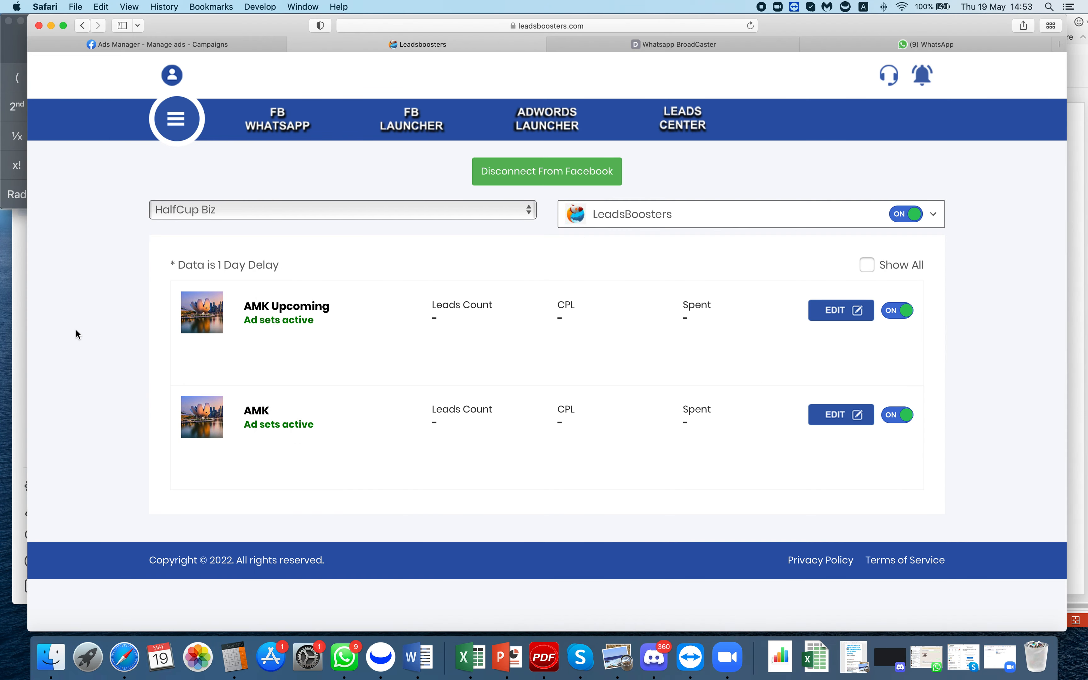
- In the Ads Manager campaigns table, highlight the $19.46 spent on Leedon Special Promo 2022
click(222, 46)
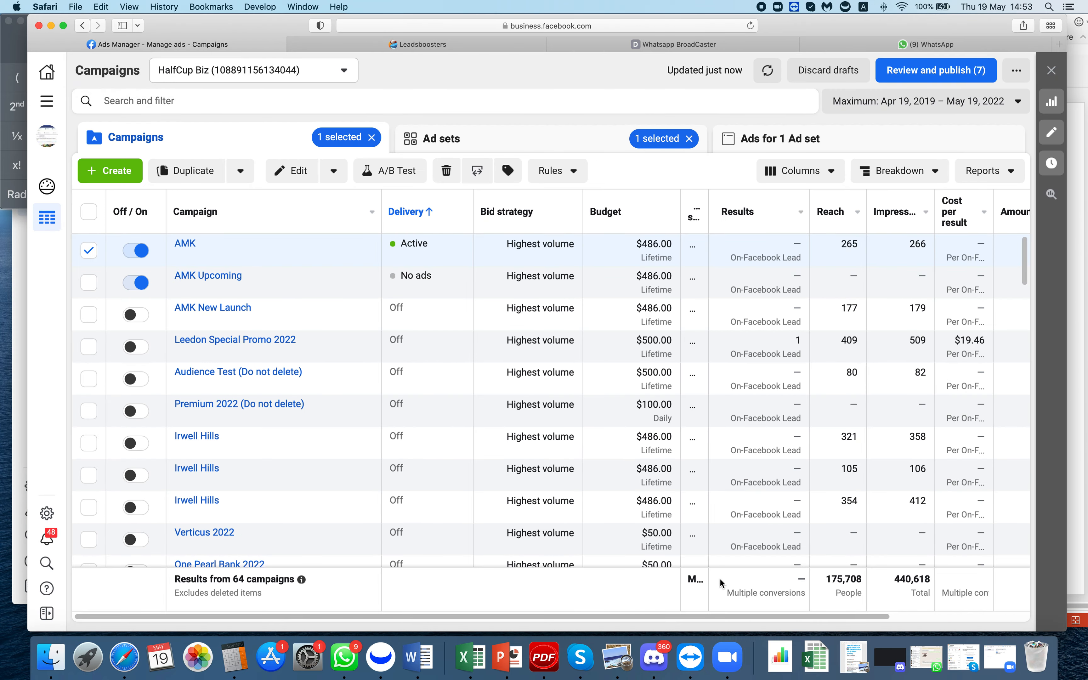
scroll(905, 604, right, 5)
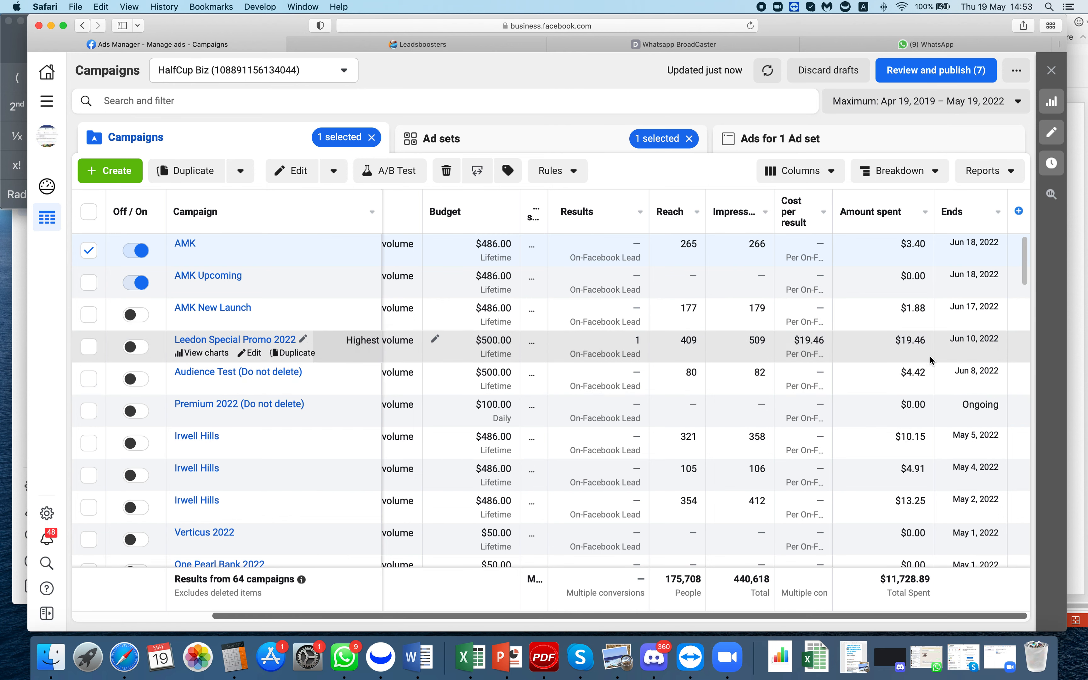
drag(905, 350, 895, 350)
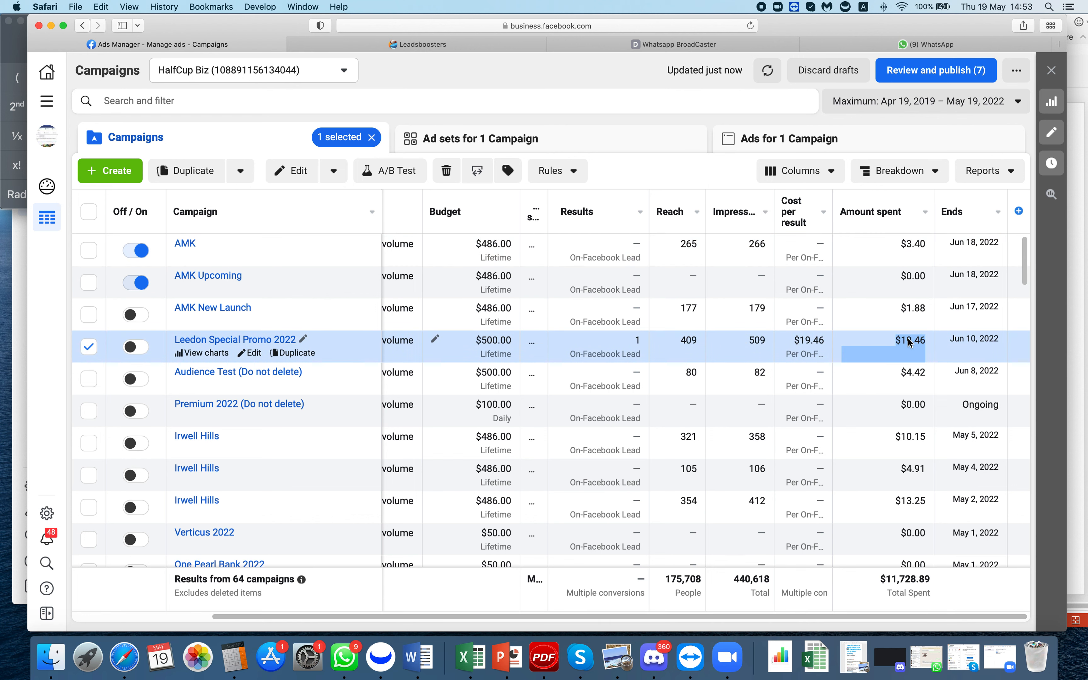
click(894, 351)
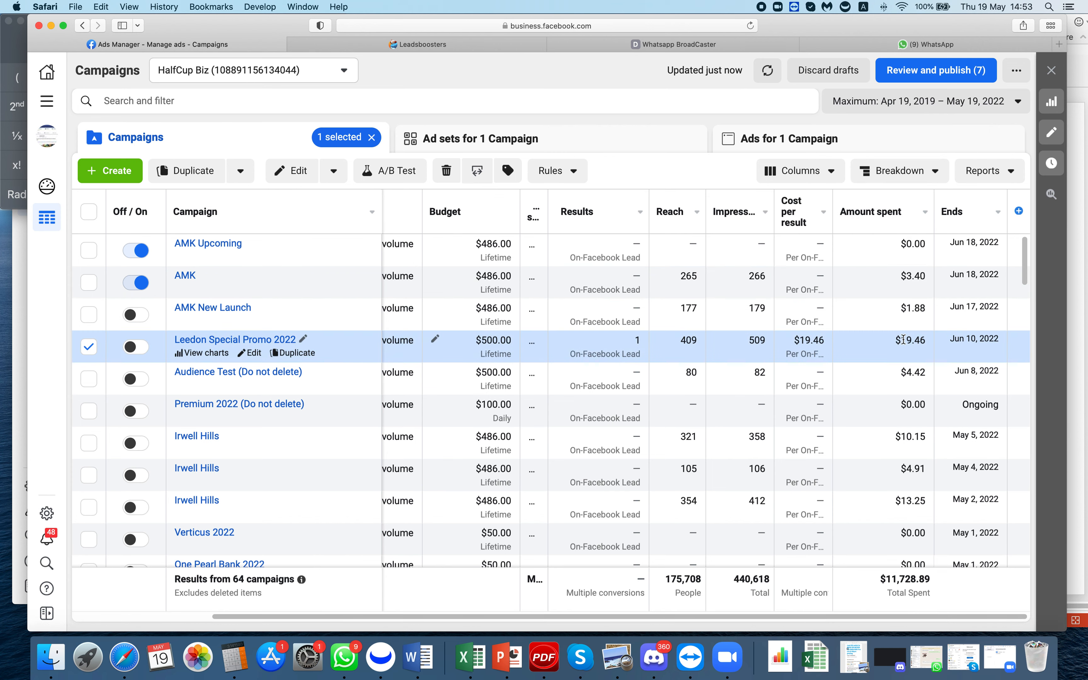
drag(896, 344, 956, 336)
- Switch the AMK Upcoming campaign off in Leadsboosters and go back to Ads Manager
click(463, 44)
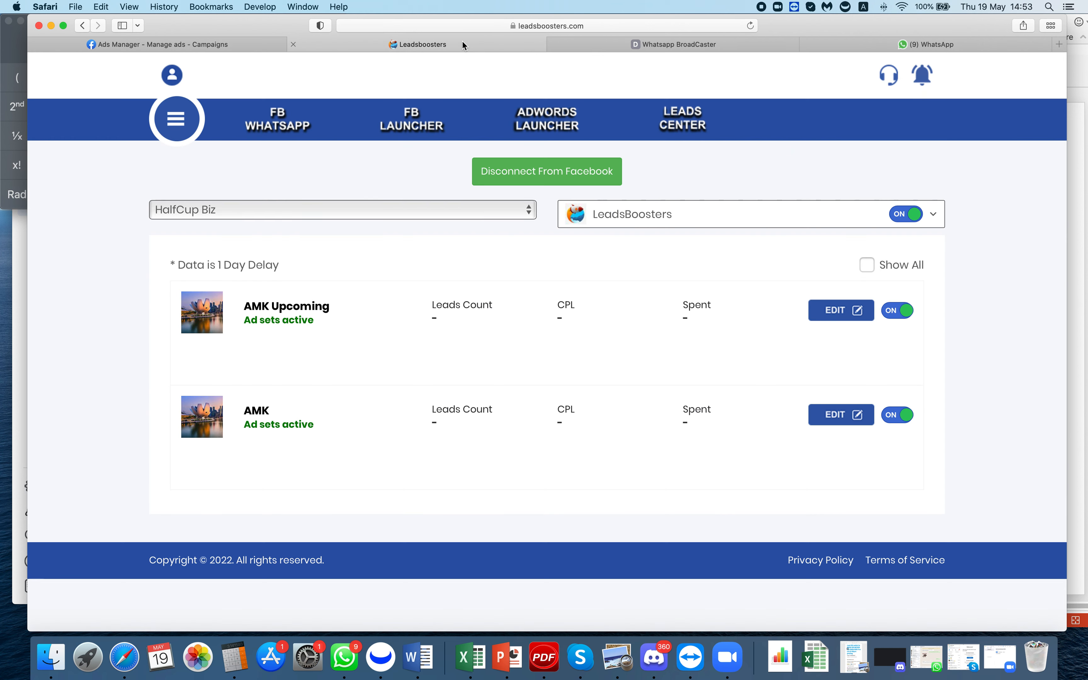
click(907, 314)
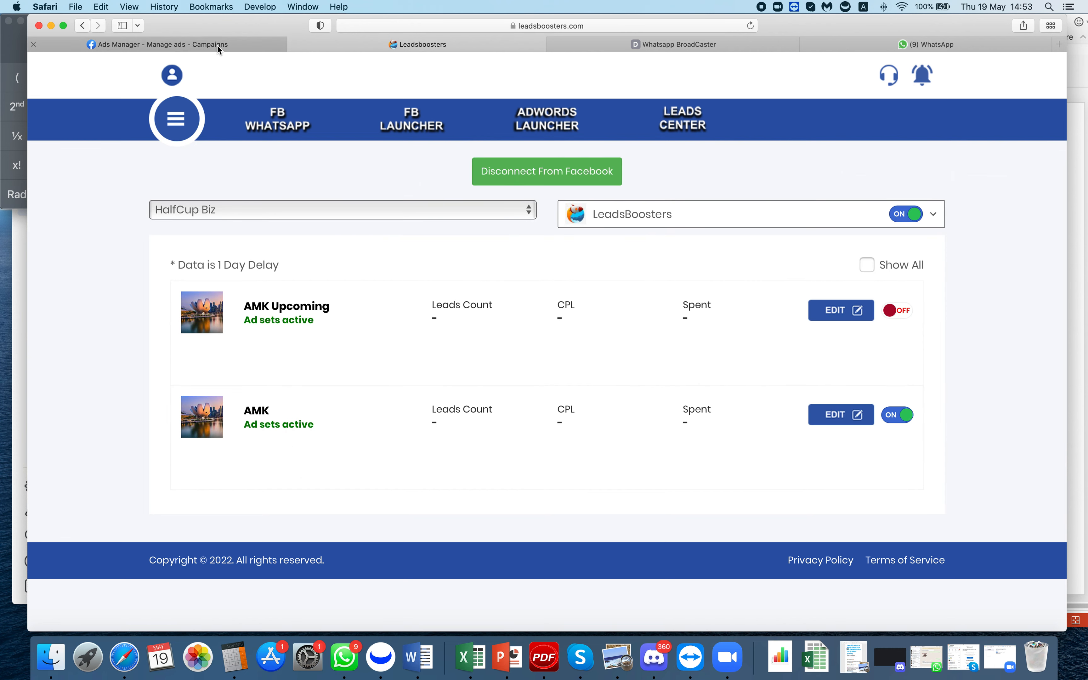
click(218, 46)
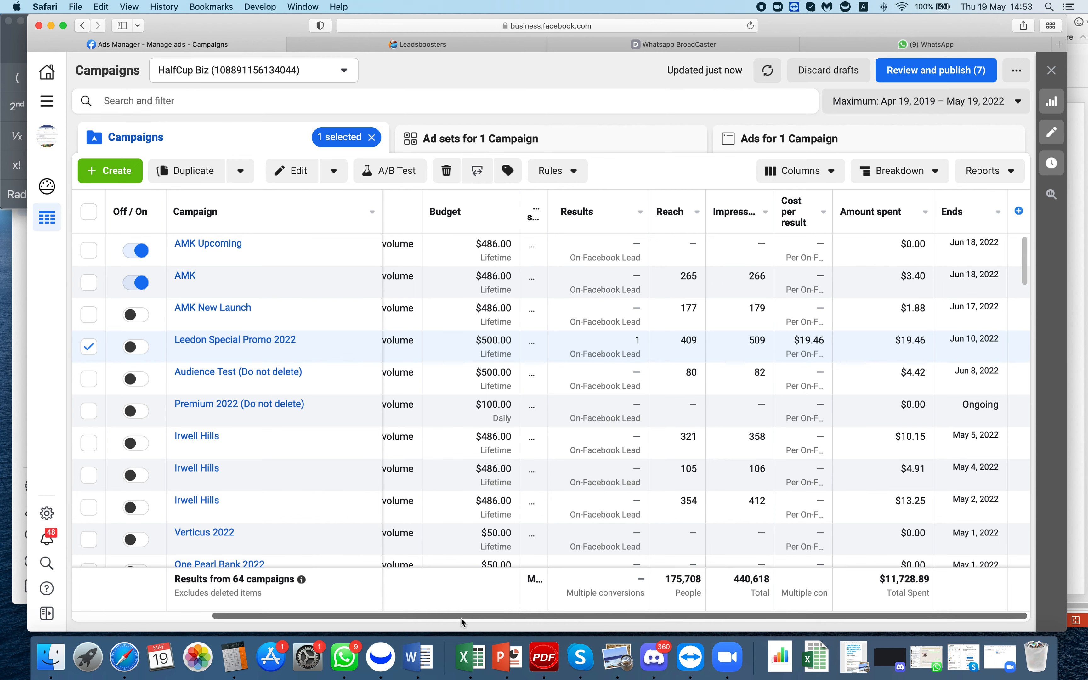
drag(462, 622, 324, 620)
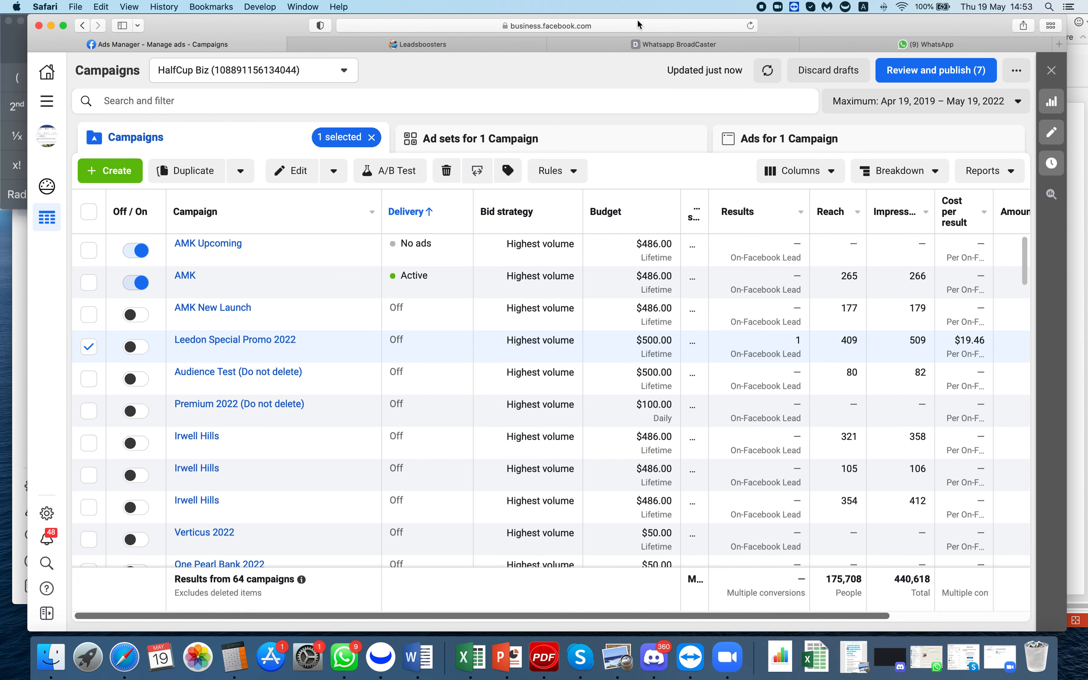
click(512, 43)
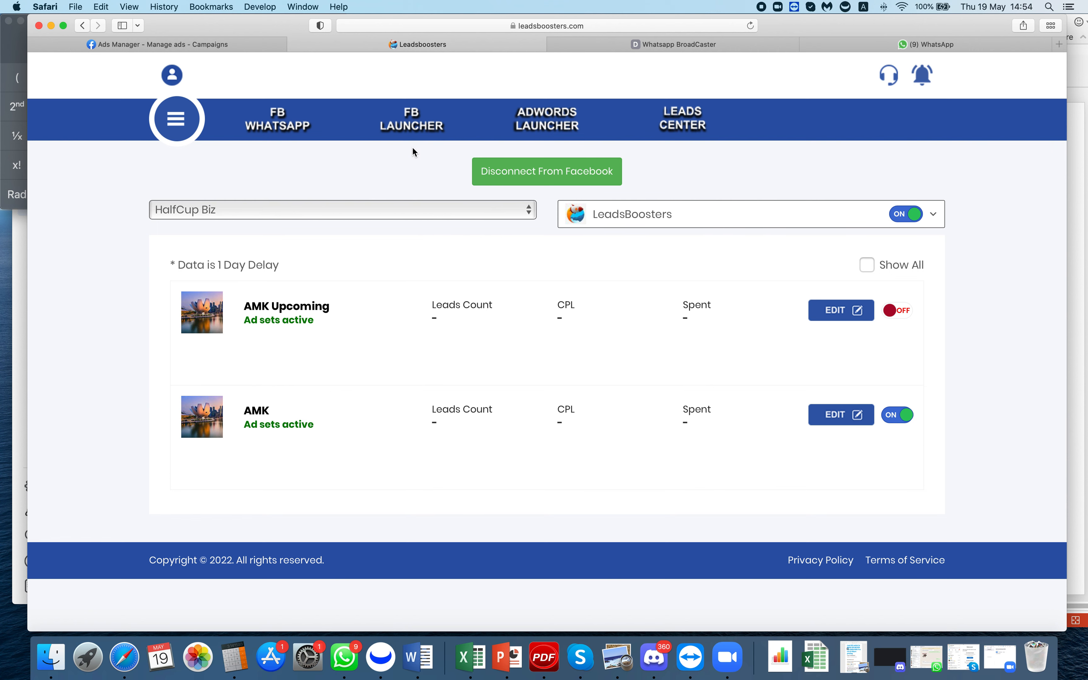
click(249, 42)
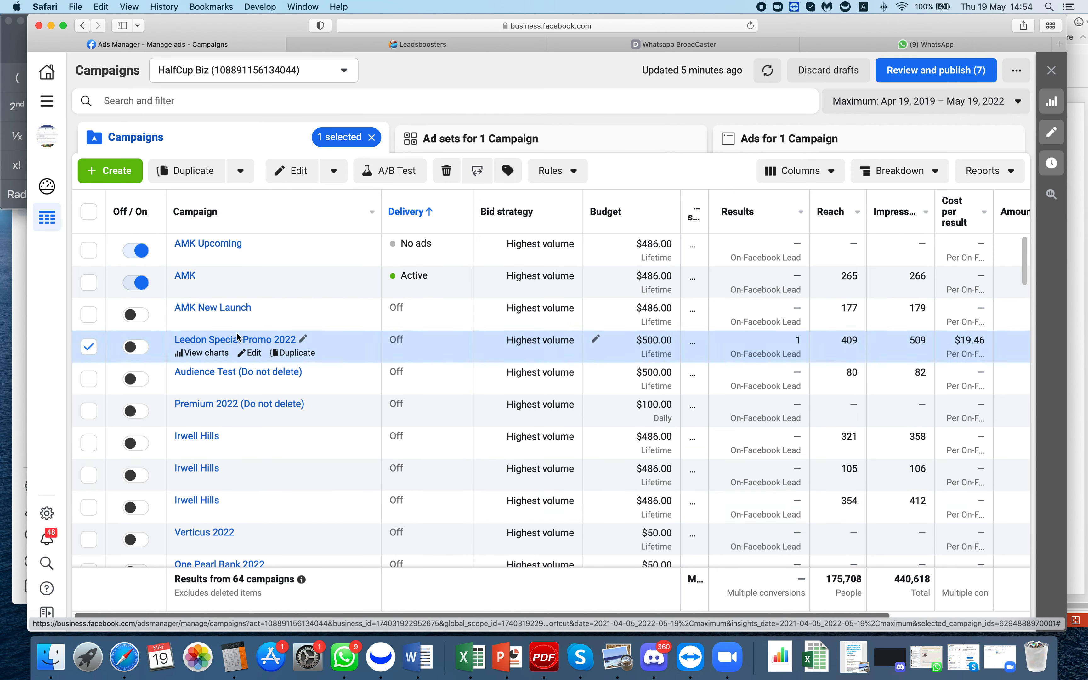
- Open the AMK ad in the AMK campaign's Ad Set 3 for editing and review its images and primary texts
click(189, 278)
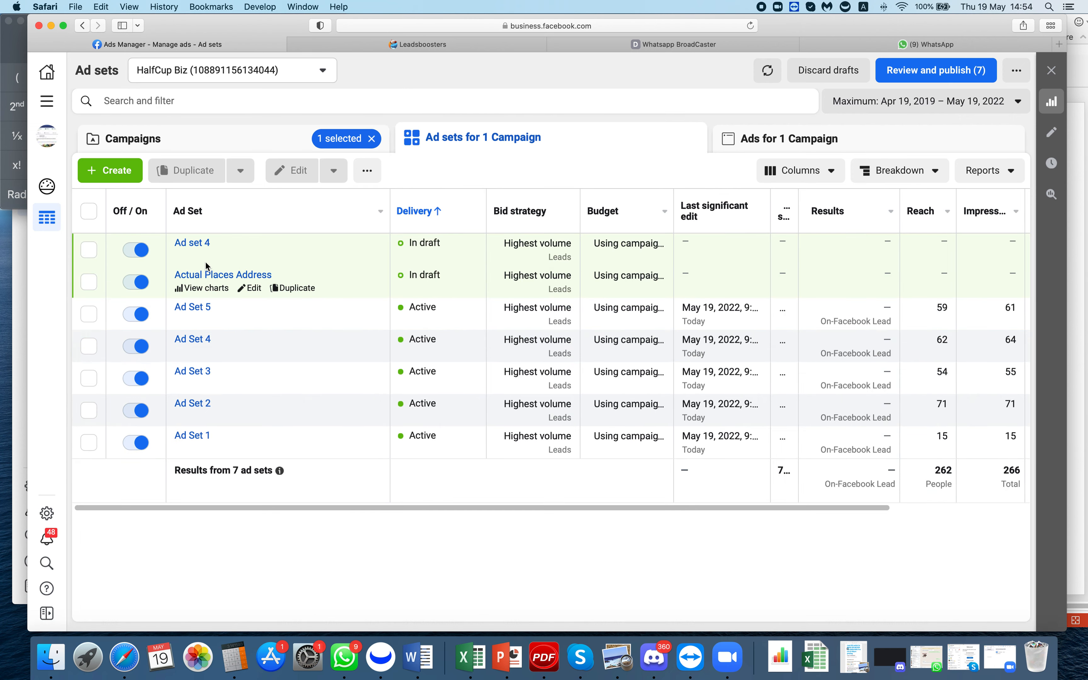
click(199, 308)
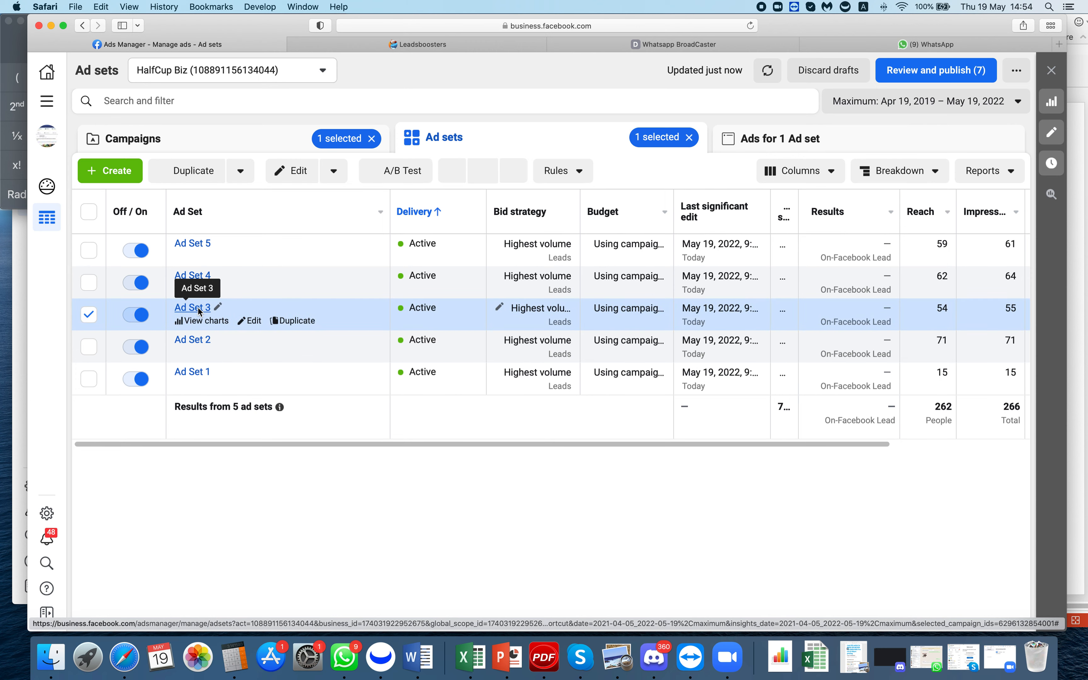
click(285, 256)
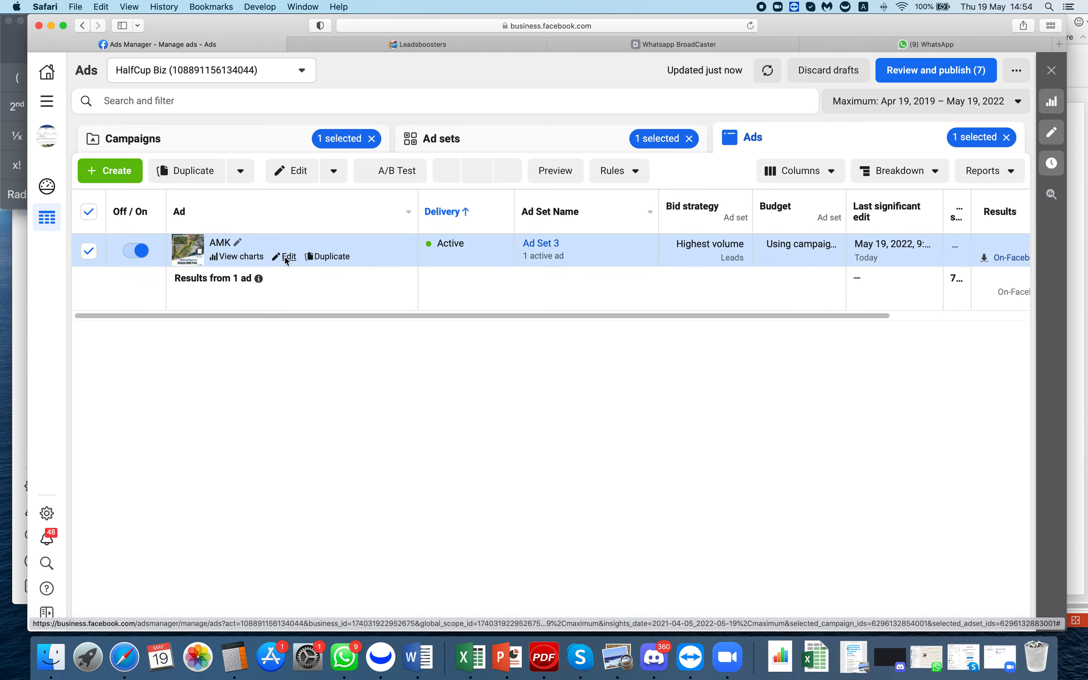
click(287, 257)
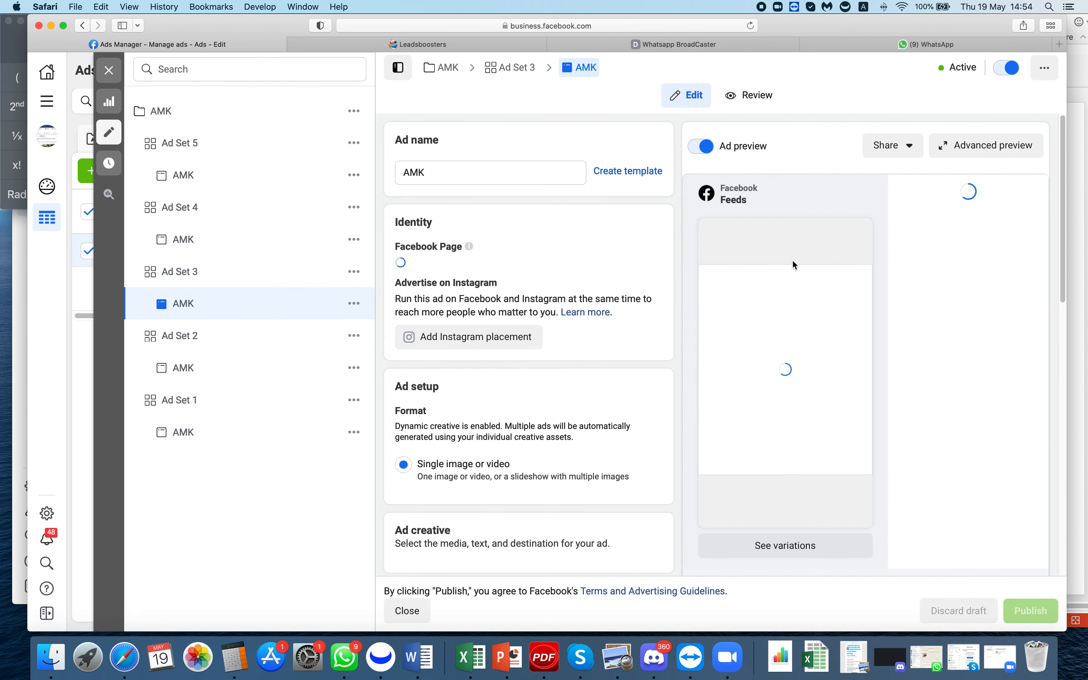
scroll(683, 324, down, 3)
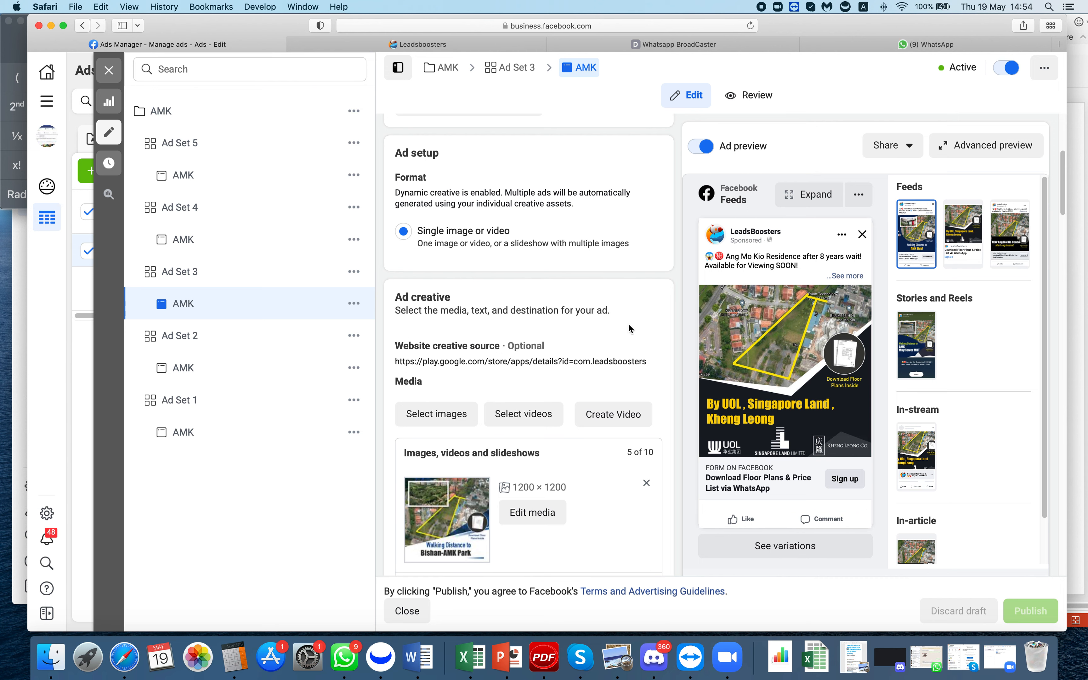
scroll(612, 349, down, 20)
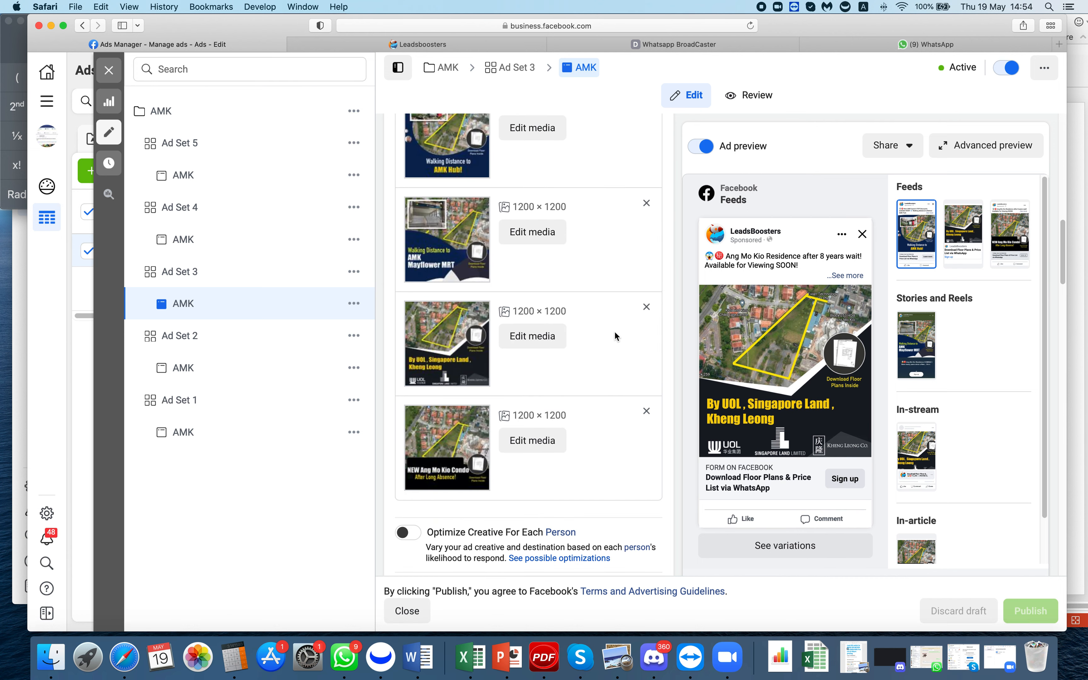
scroll(572, 374, up, 3)
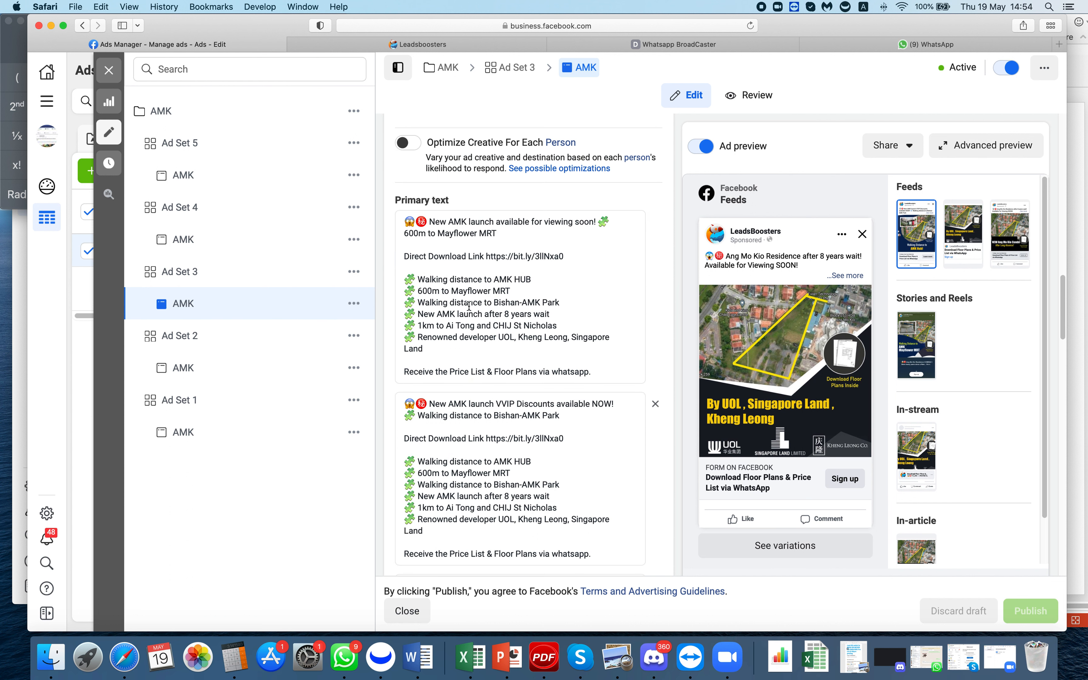
click(485, 45)
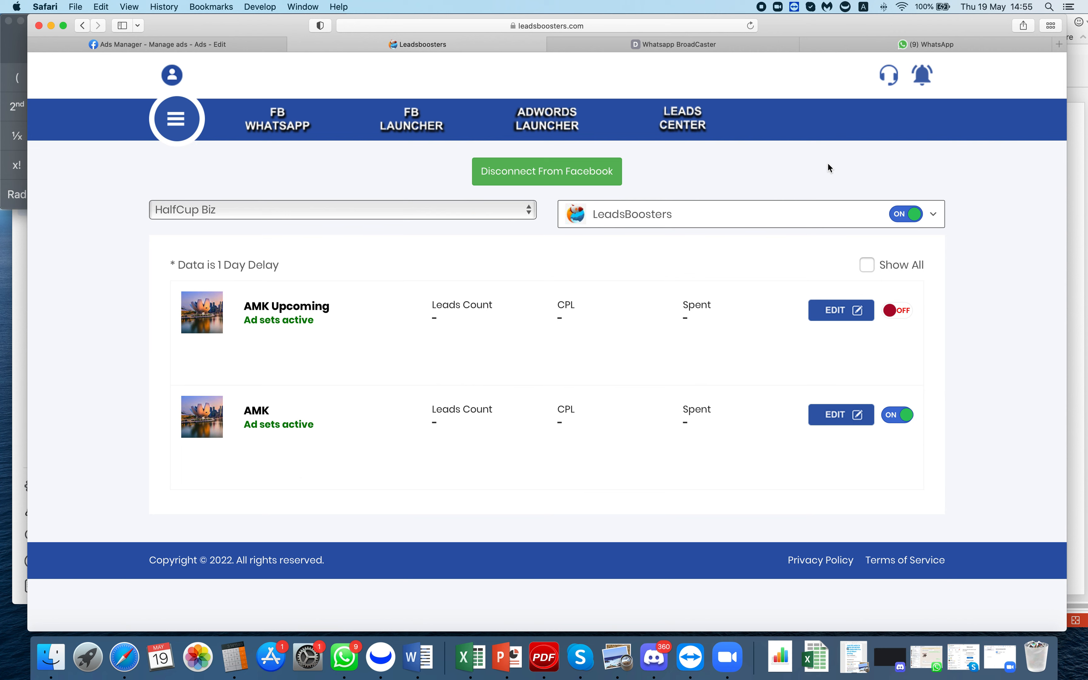
- Submit the filled buyer form on the AMK download.direct landing page, then check WhatsApp's Inquiry #8 chat
click(688, 43)
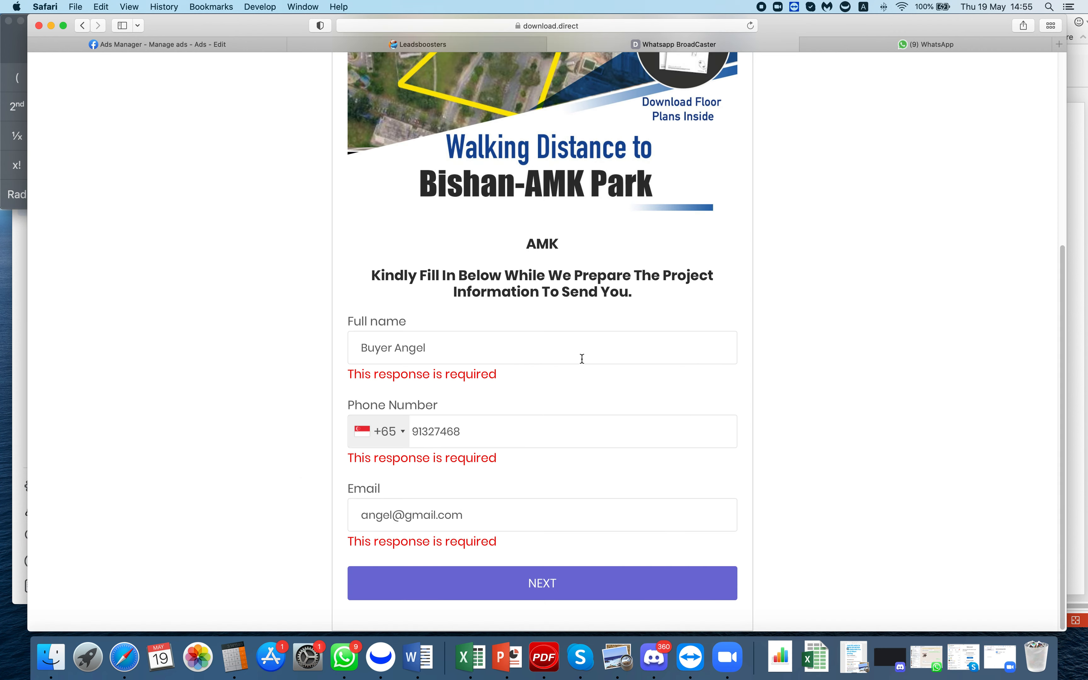
scroll(581, 359, up, 5)
scroll(615, 303, down, 3)
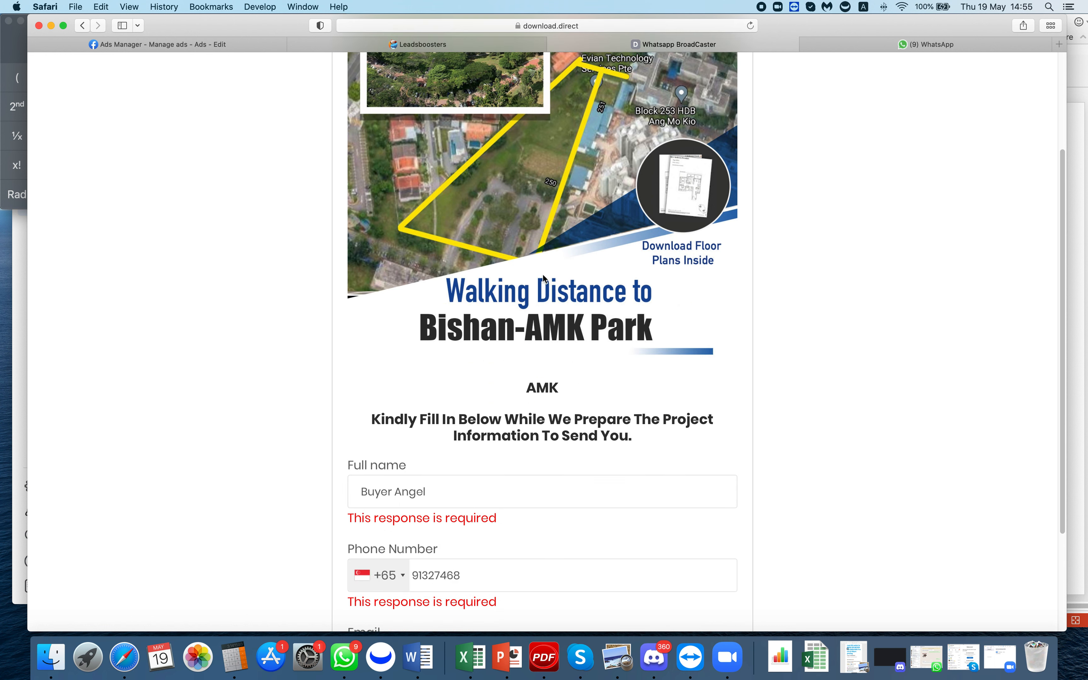
scroll(719, 310, down, 4)
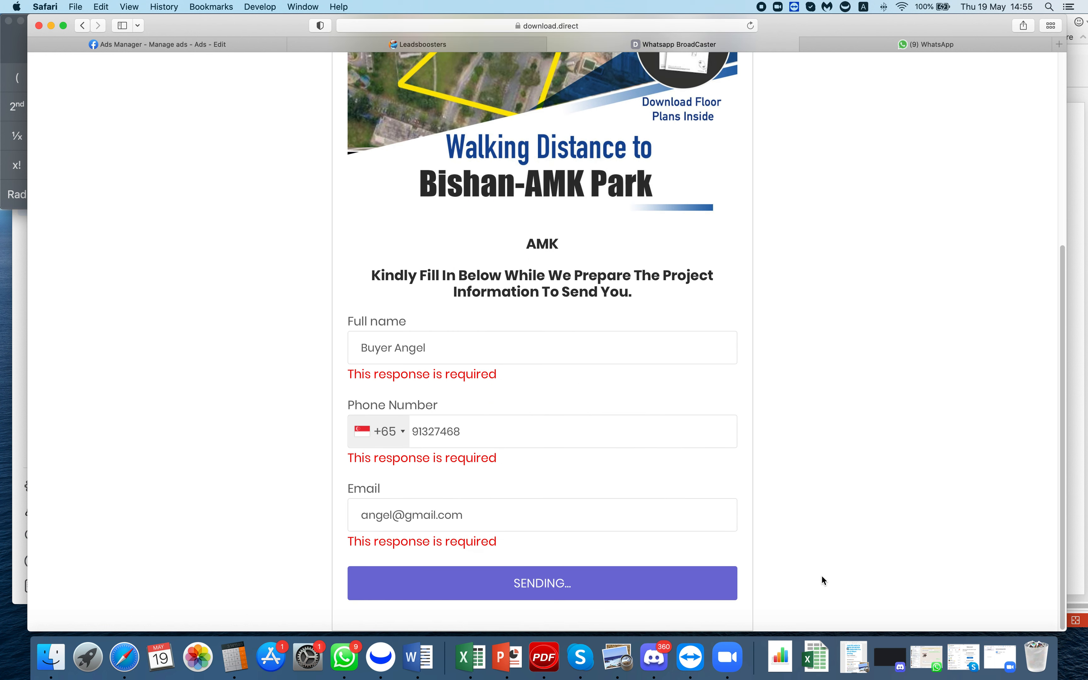
click(909, 47)
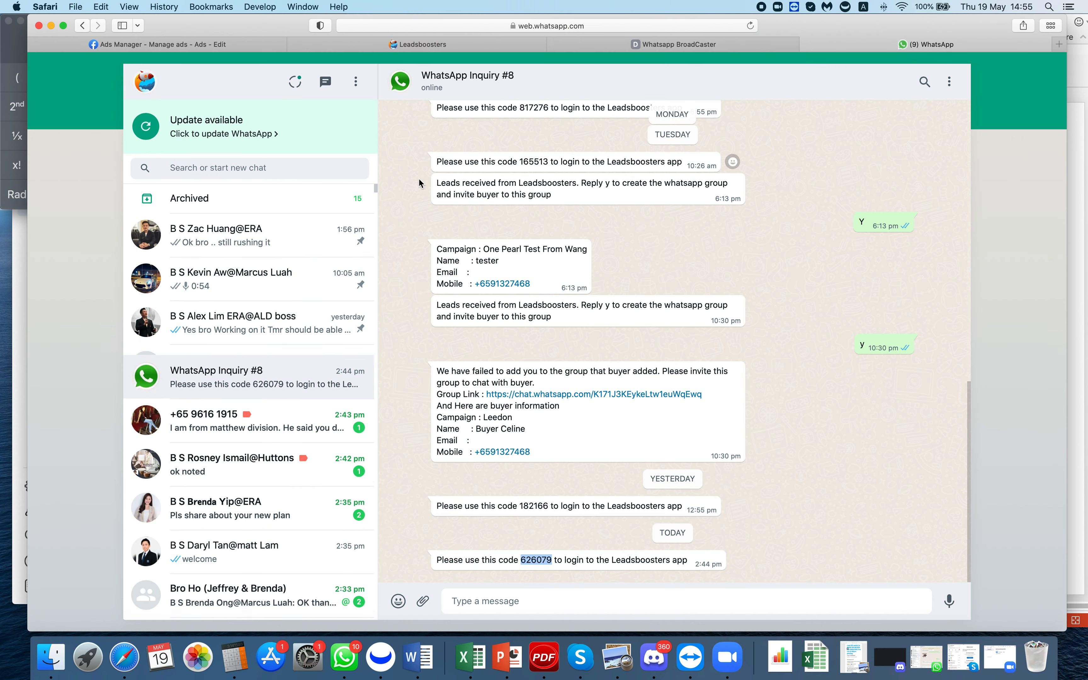
- Reply 'y' in the Noreply@whatsapp chat to create the AMK WhatsApp group
click(238, 373)
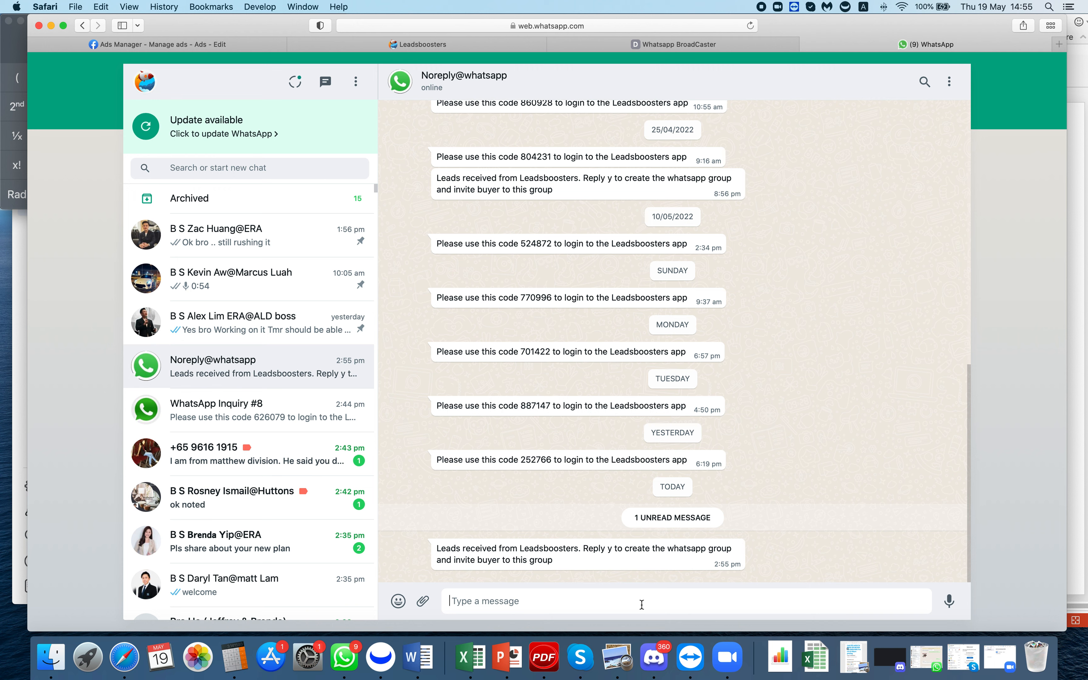
text(y)
key(Return)
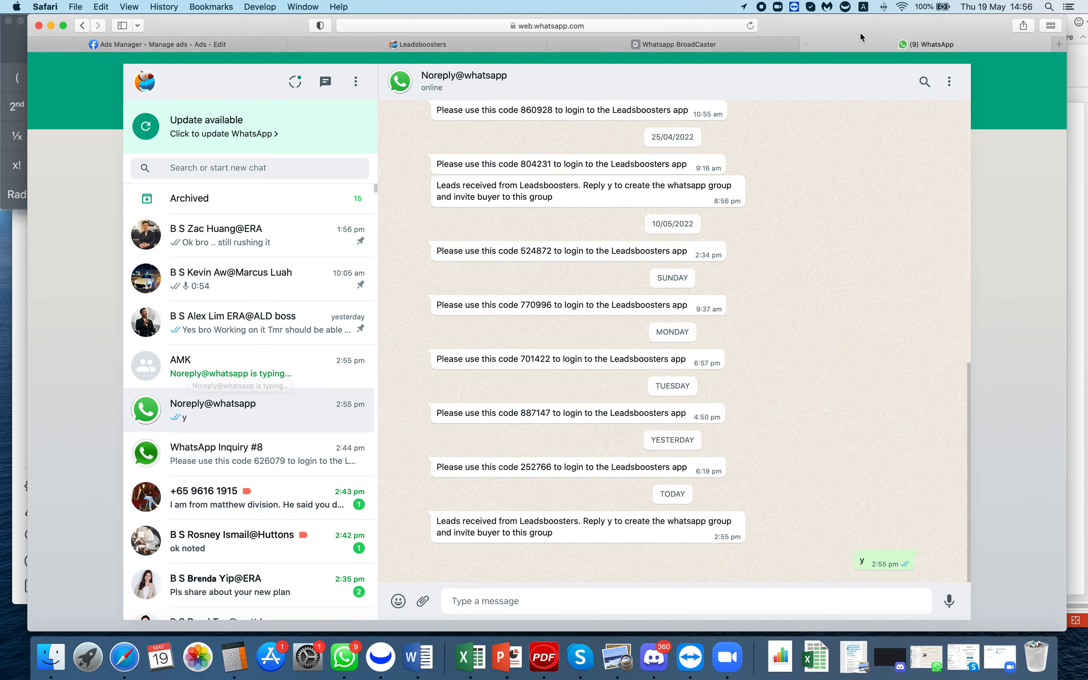
- Close the AMK ad editor in Ads Manager, show the full campaigns list, then return to WhatsApp
click(231, 43)
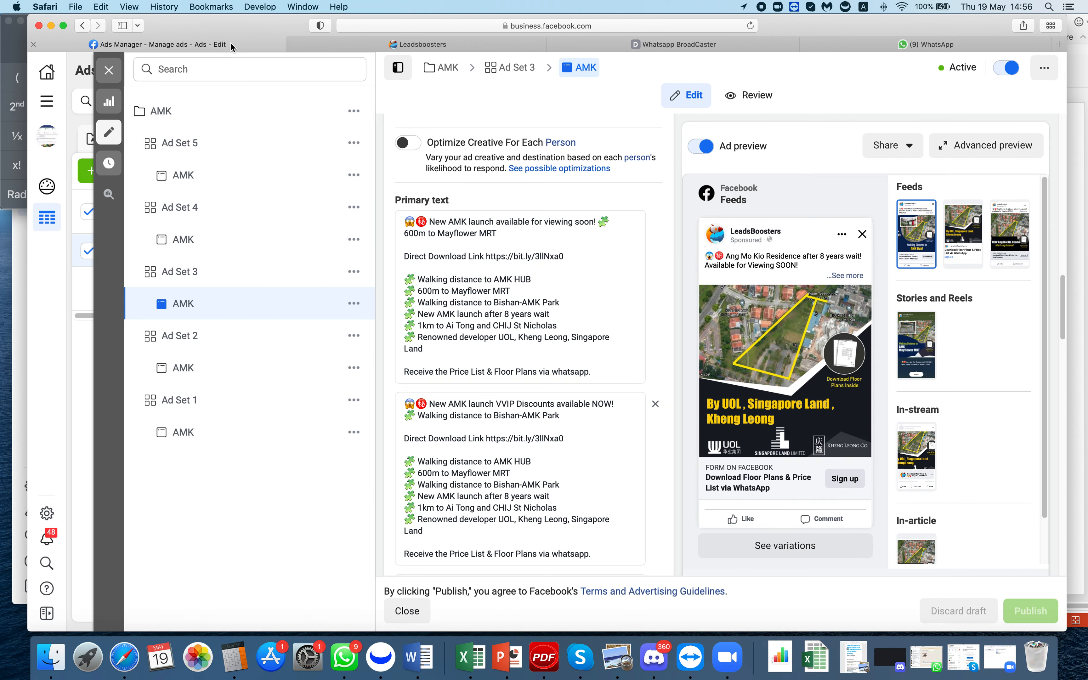
click(108, 70)
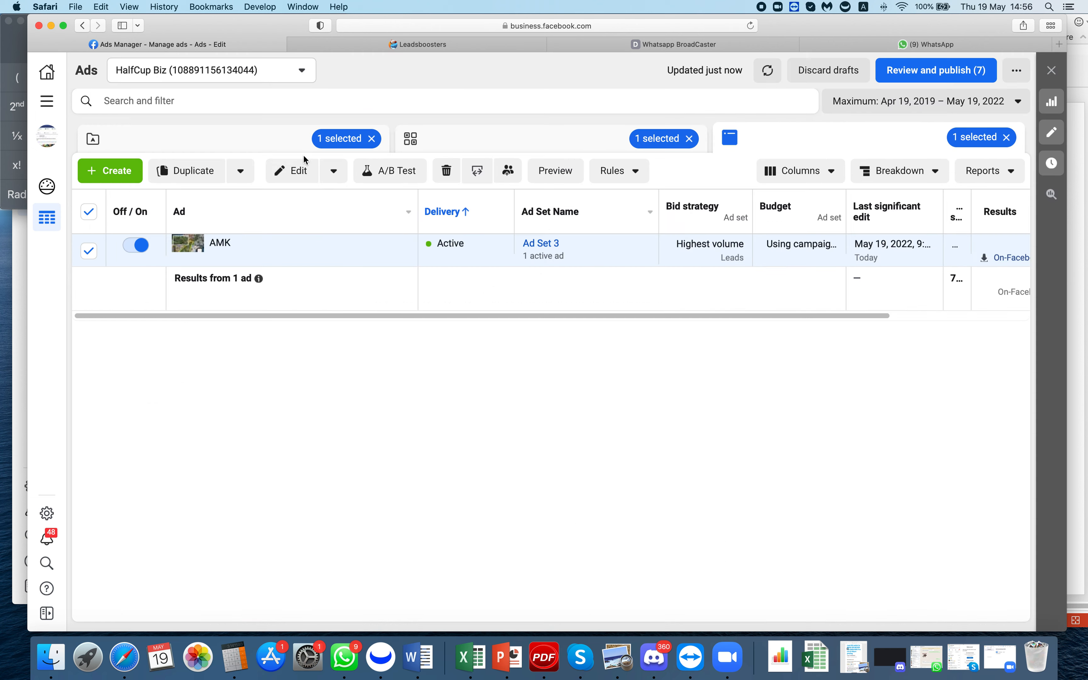
click(301, 141)
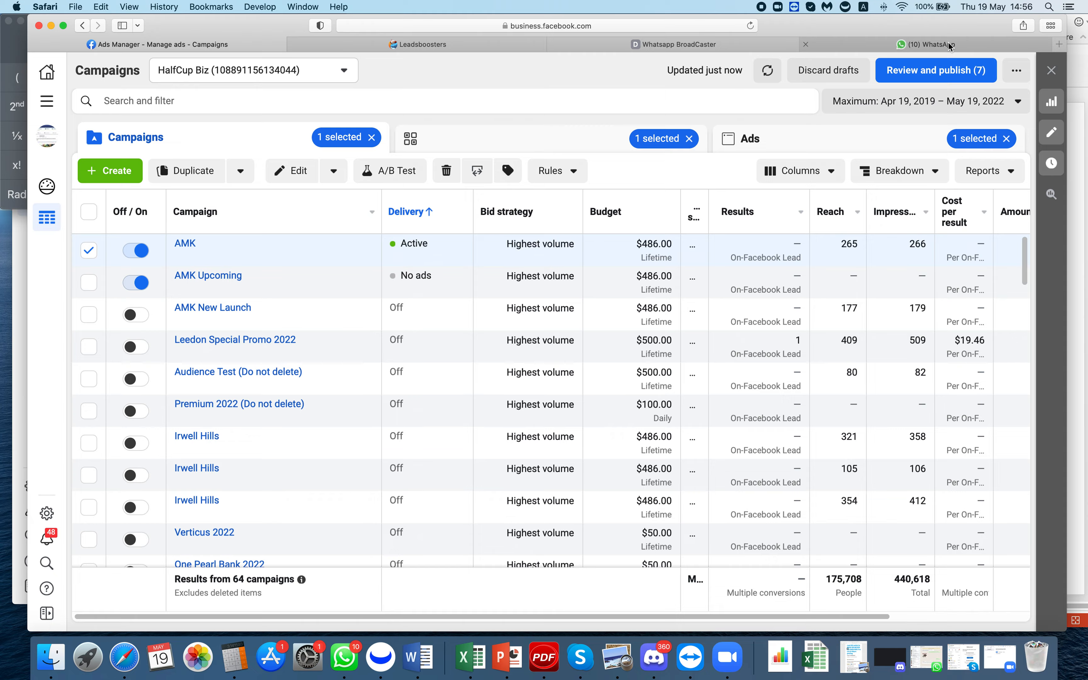
click(926, 44)
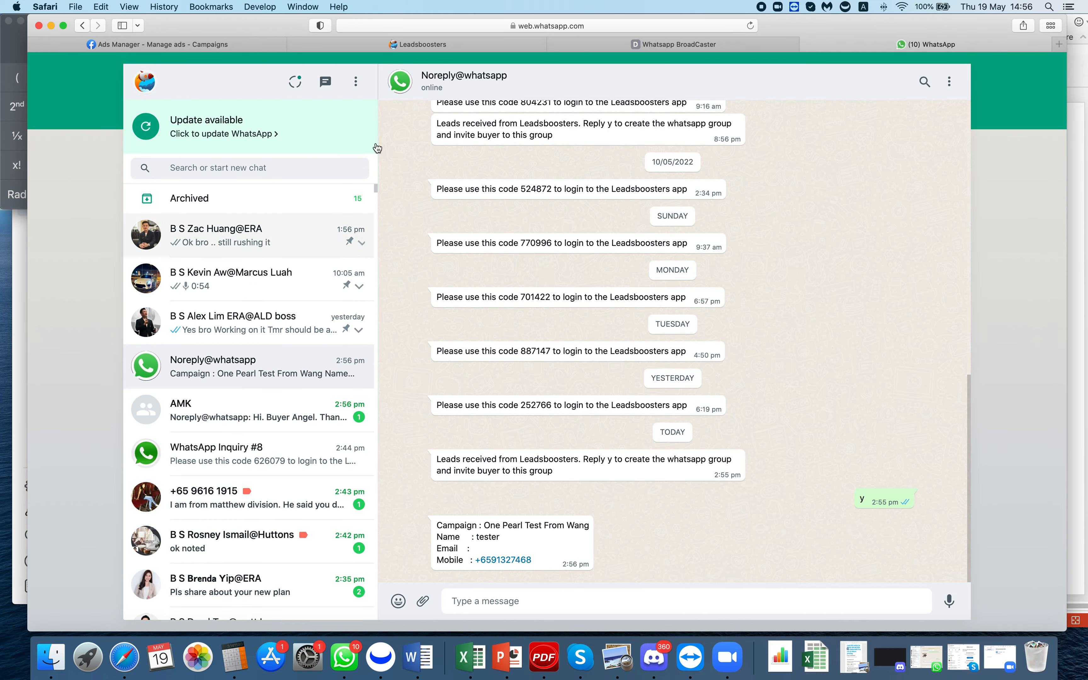
- Check the AMK group chat's bot greeting and group participants, then revisit Ads Manager and Leadsboosters
click(236, 411)
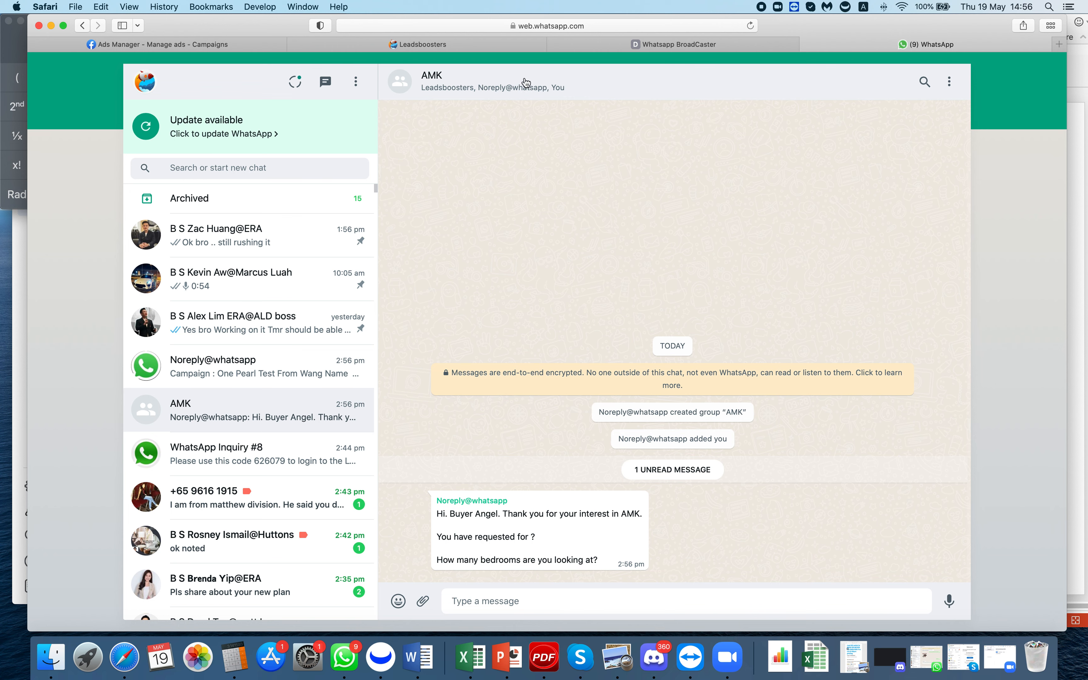
click(514, 77)
scroll(881, 270, down, 2)
scroll(890, 312, down, 2)
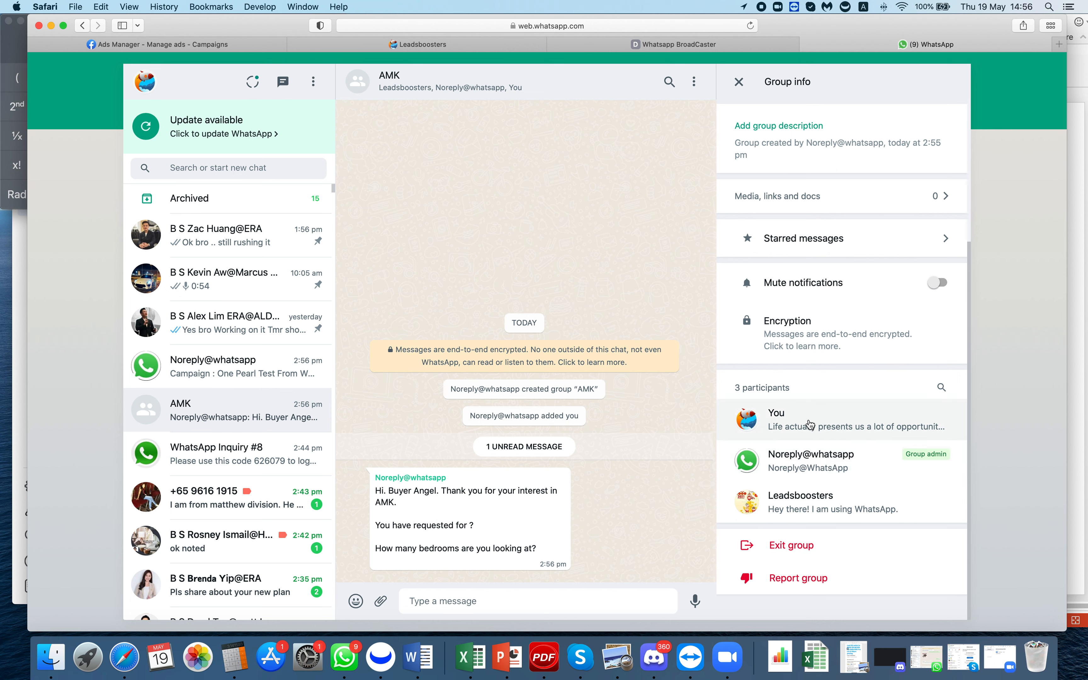
click(738, 81)
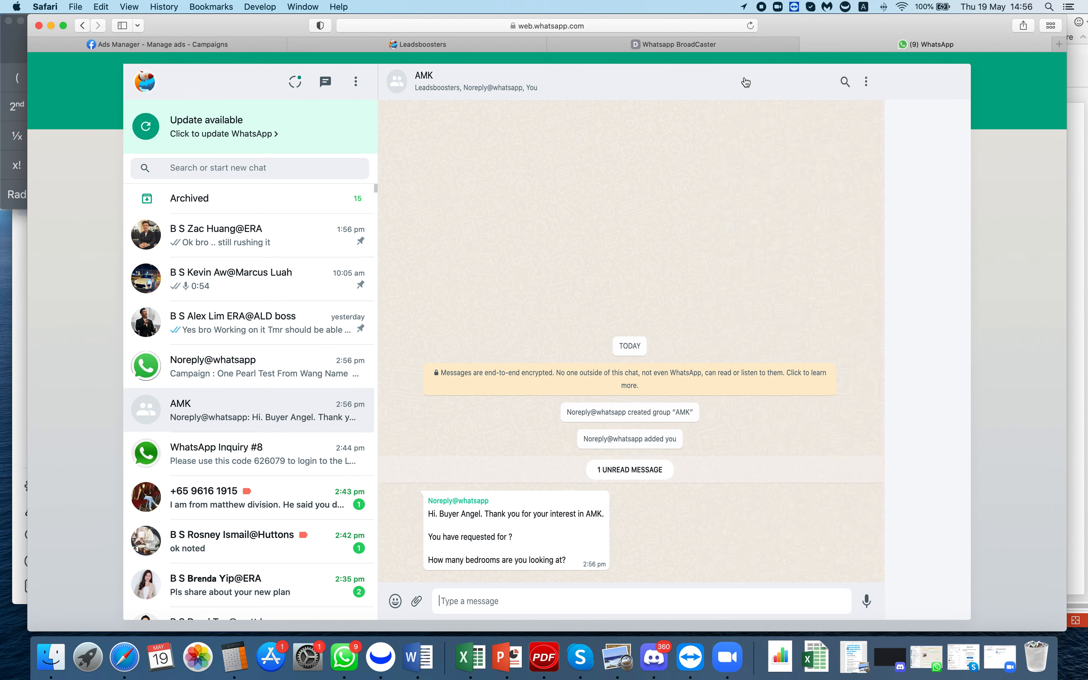
click(270, 44)
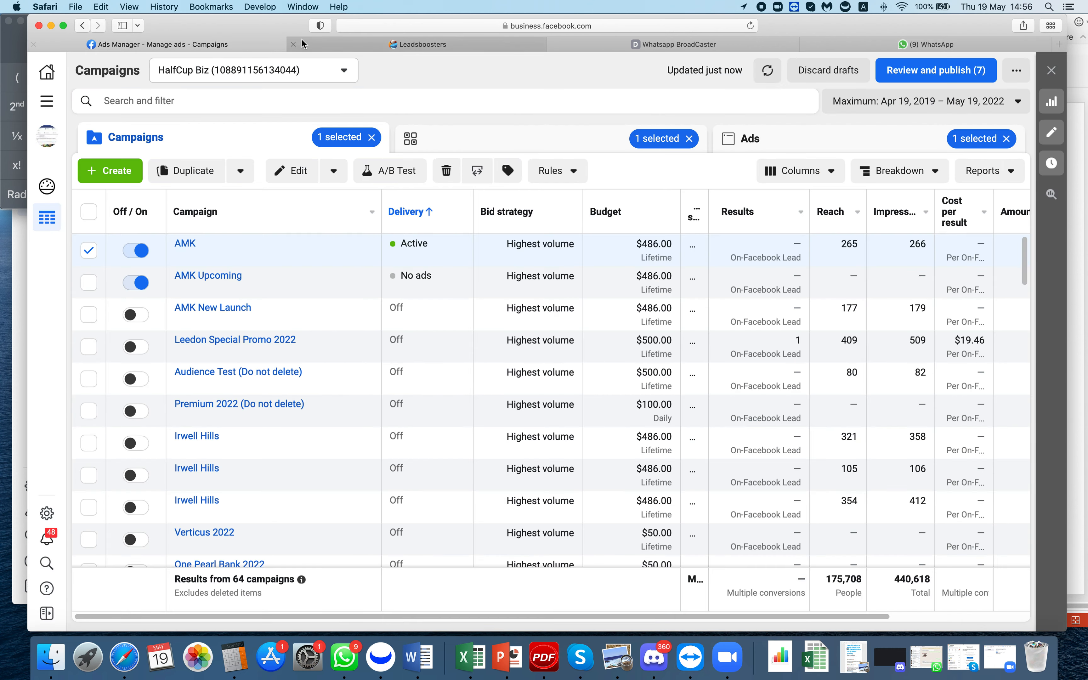
click(355, 44)
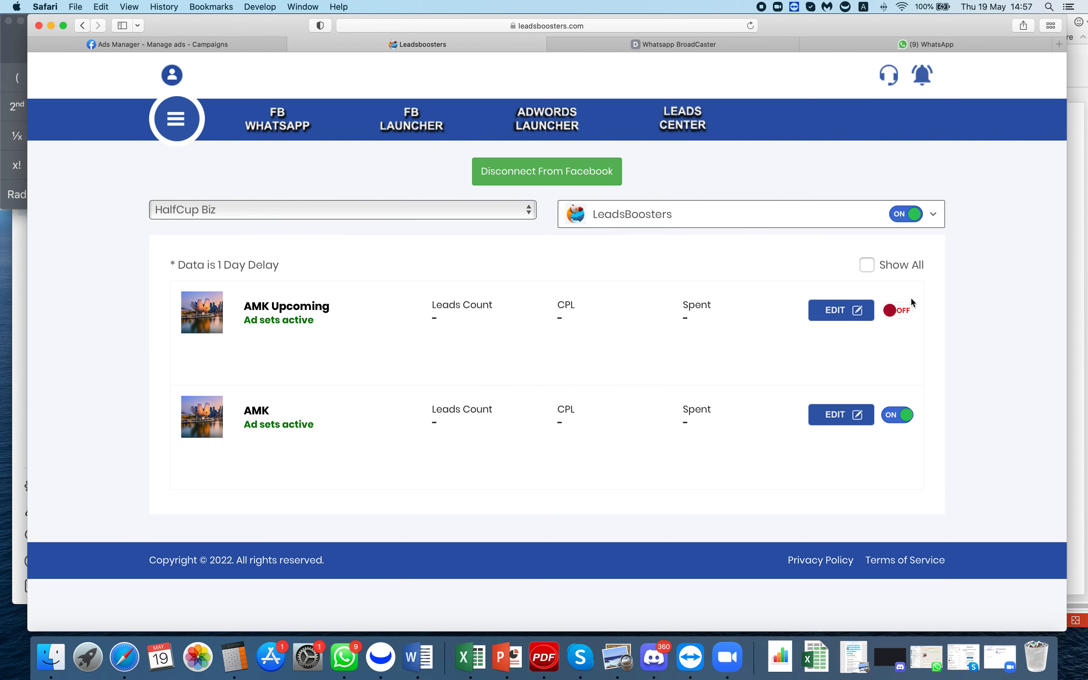
- Use Show All to confirm AMK Upcoming is on, then list only active campaigns again
click(866, 265)
scroll(981, 310, down, 3)
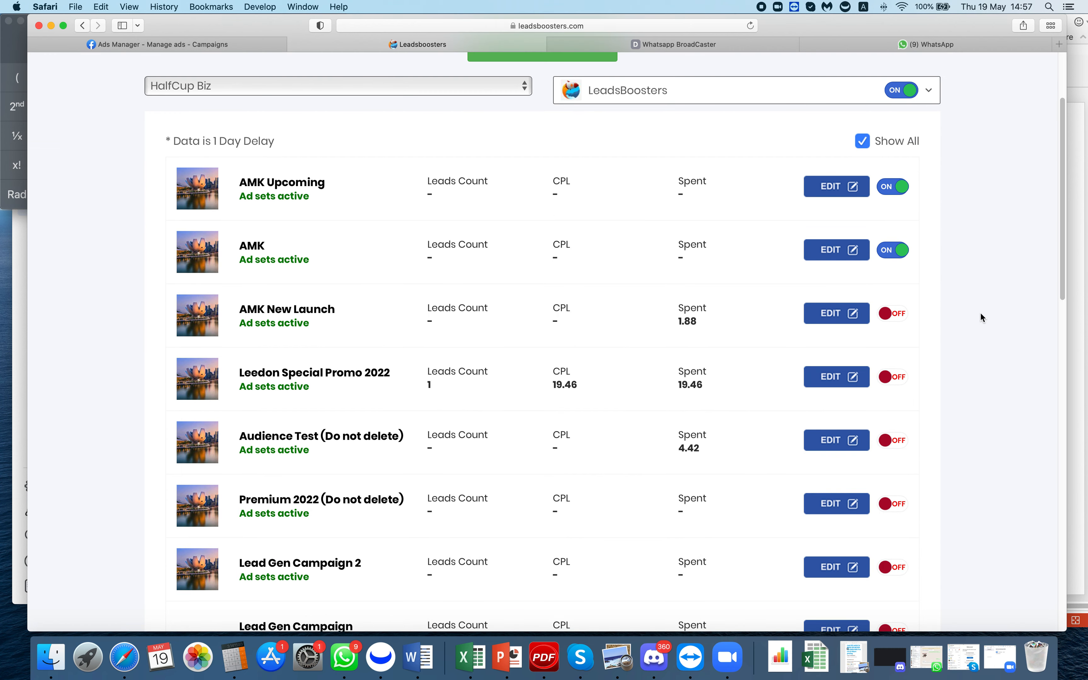
scroll(977, 315, up, 3)
click(866, 264)
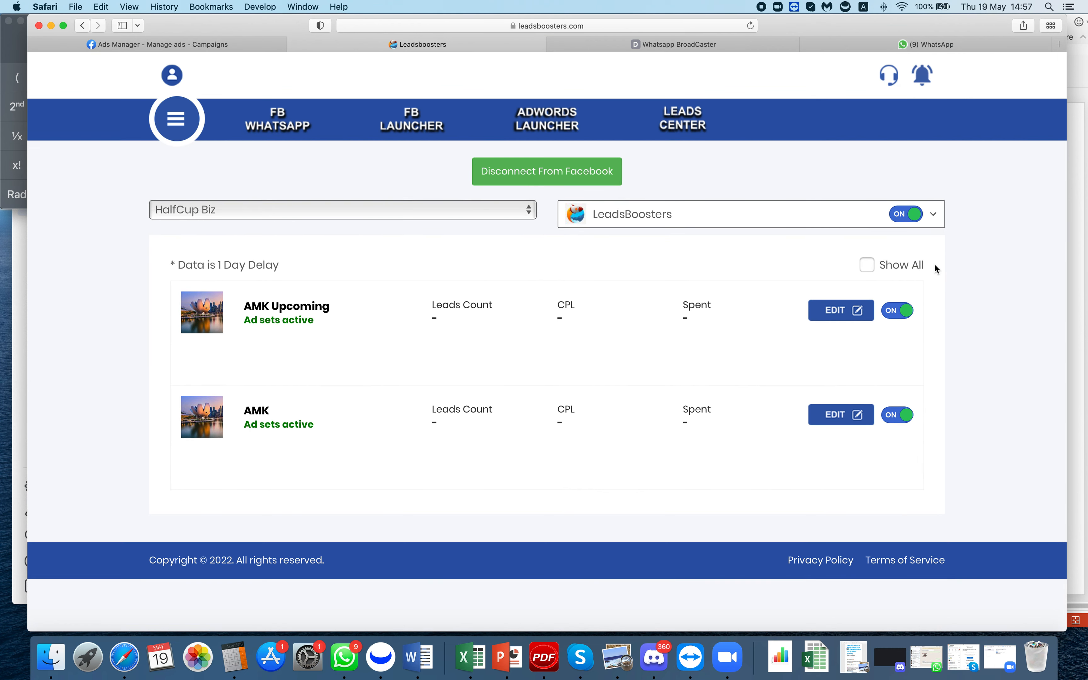
- Compare AMK Upcoming's Auto Reply Bot message with the WhatsApp greeting, then view Team Round Robin
click(839, 312)
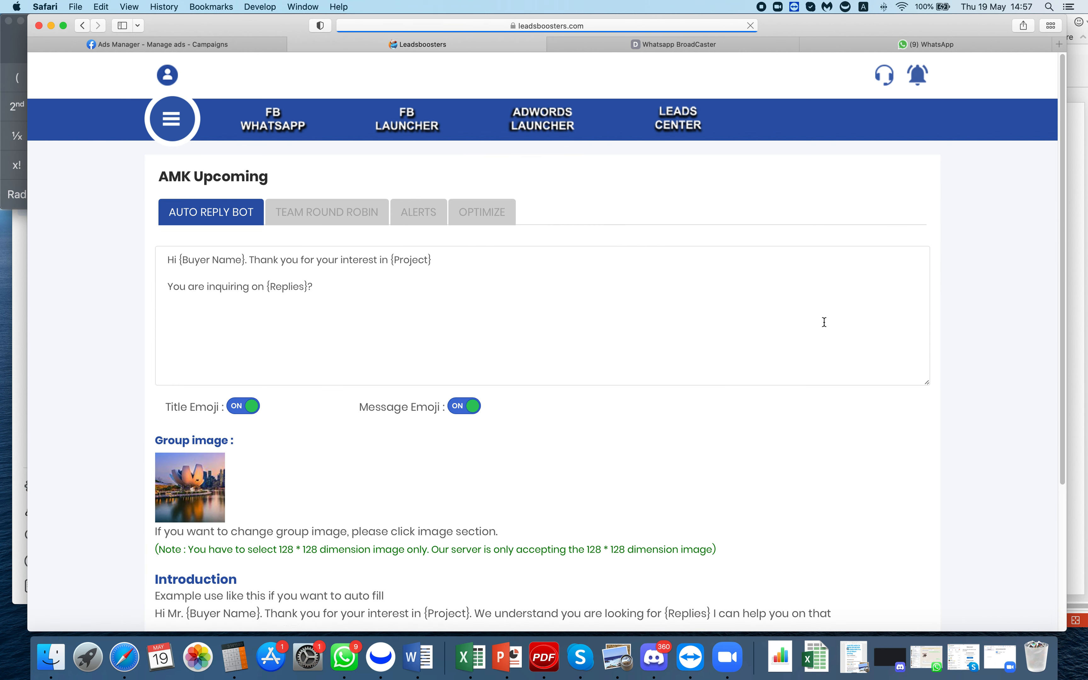
drag(221, 277, 143, 254)
drag(393, 288, 164, 260)
click(903, 45)
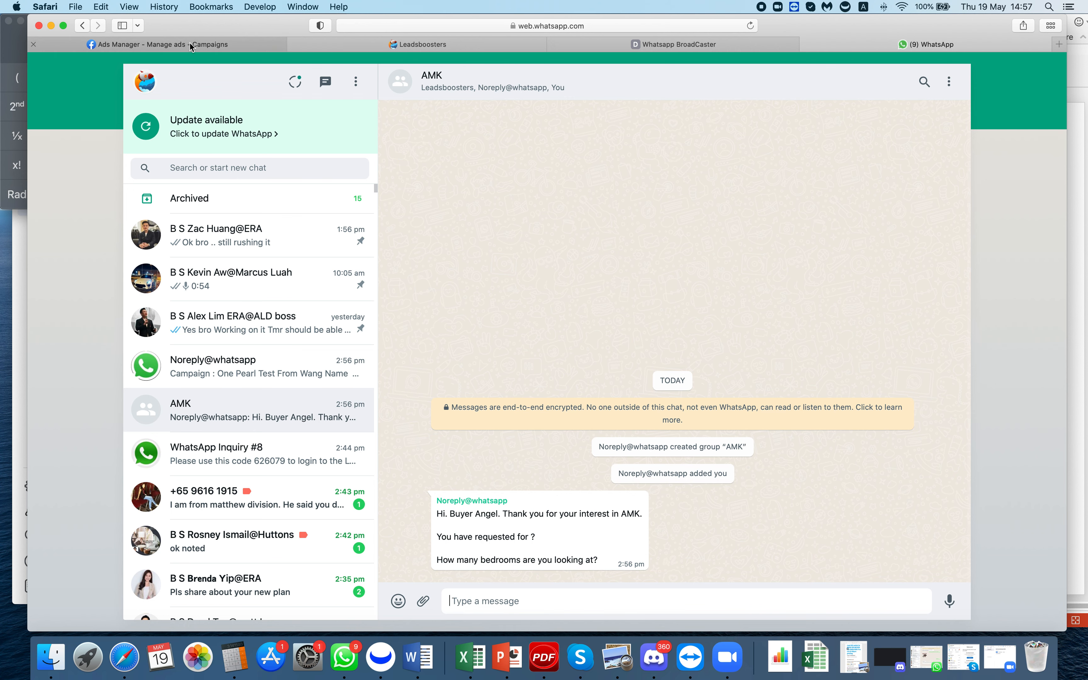
click(376, 45)
click(281, 288)
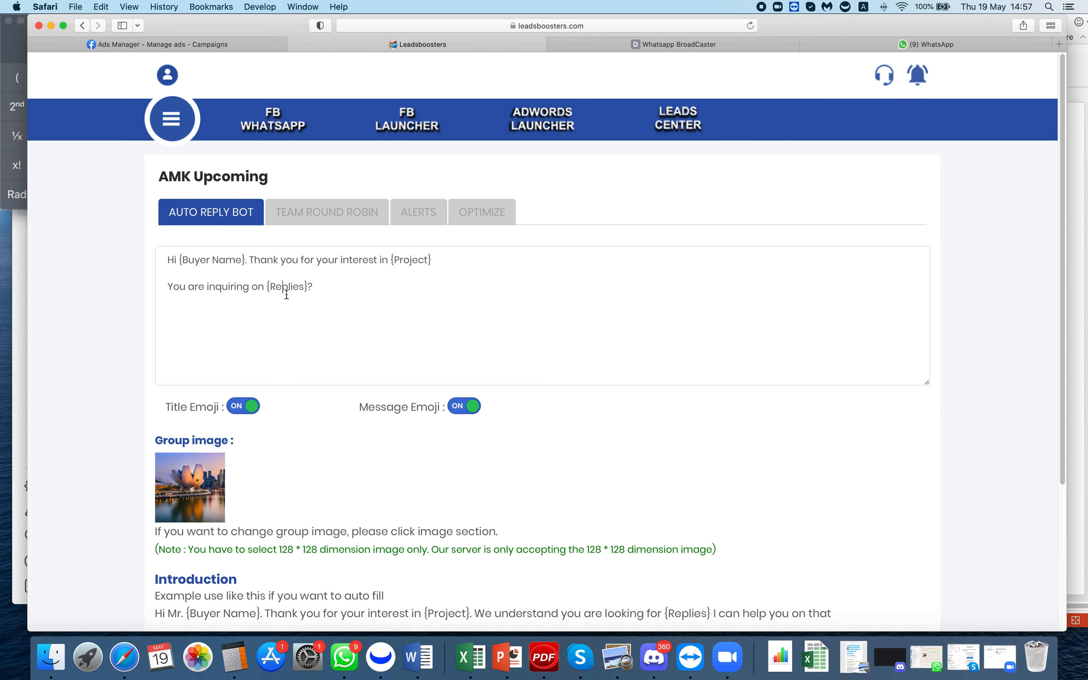
scroll(329, 310, up, 1)
click(330, 215)
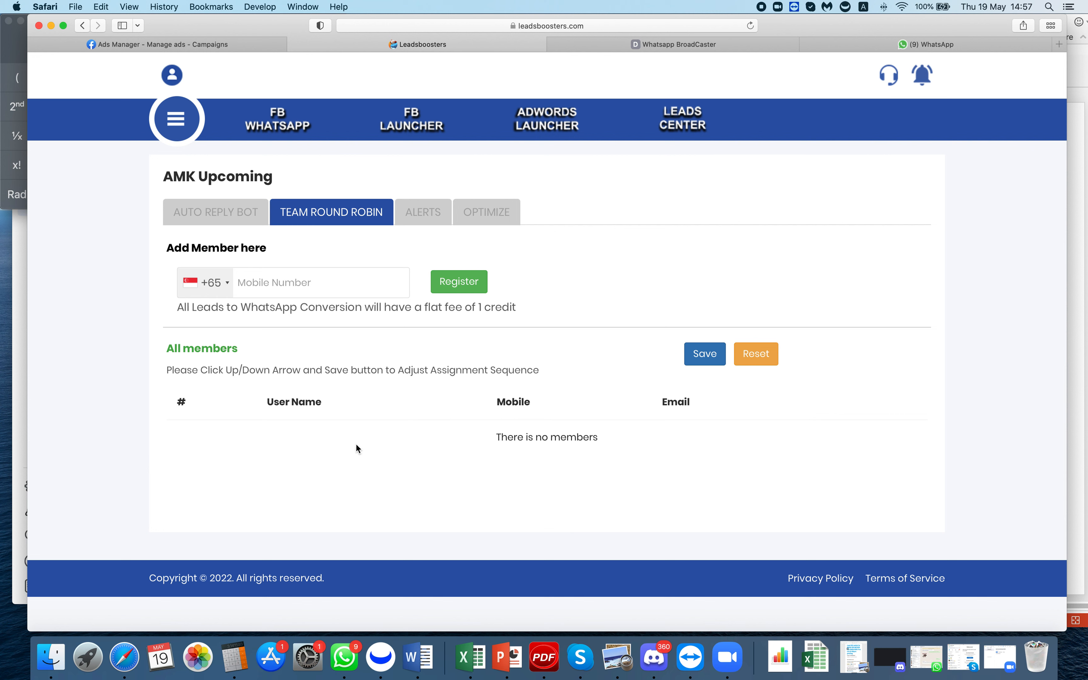
- Register two team members' mobile numbers for the AMK Upcoming campaign only
click(322, 286)
text(91327468)
click(442, 289)
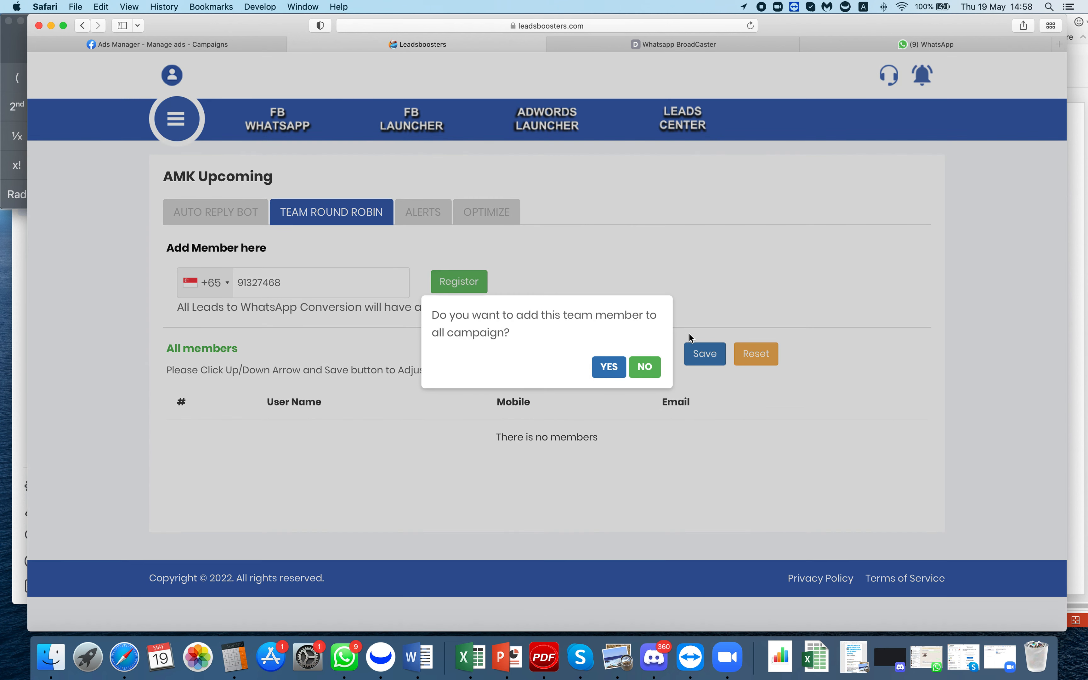
click(643, 368)
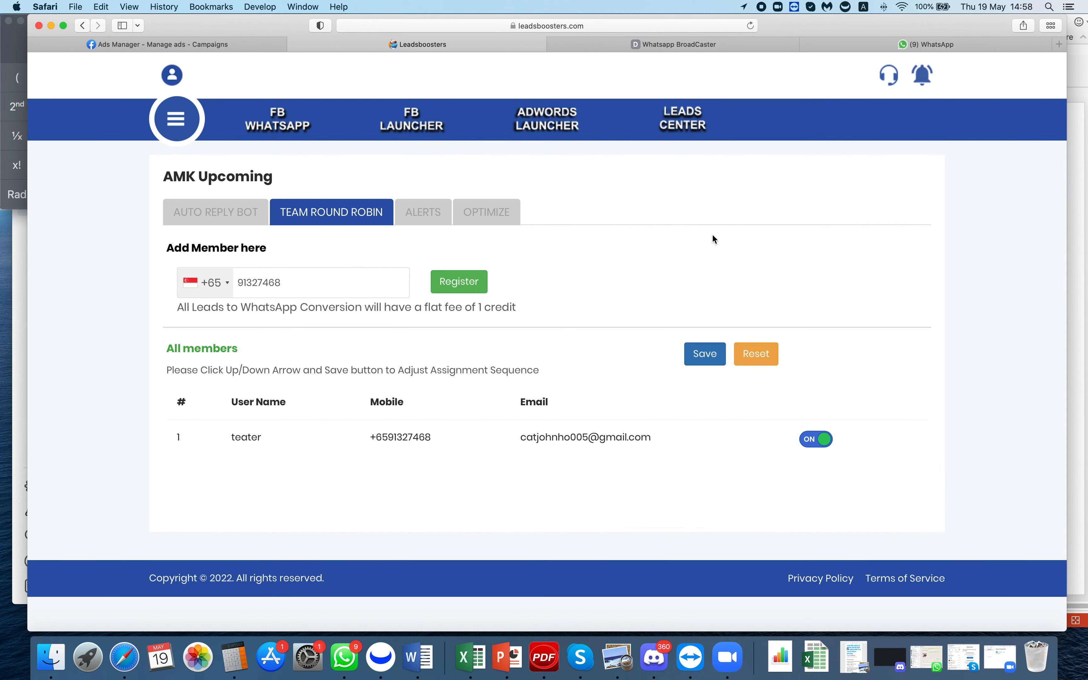
drag(316, 285, 227, 284)
text(90996758)
click(459, 282)
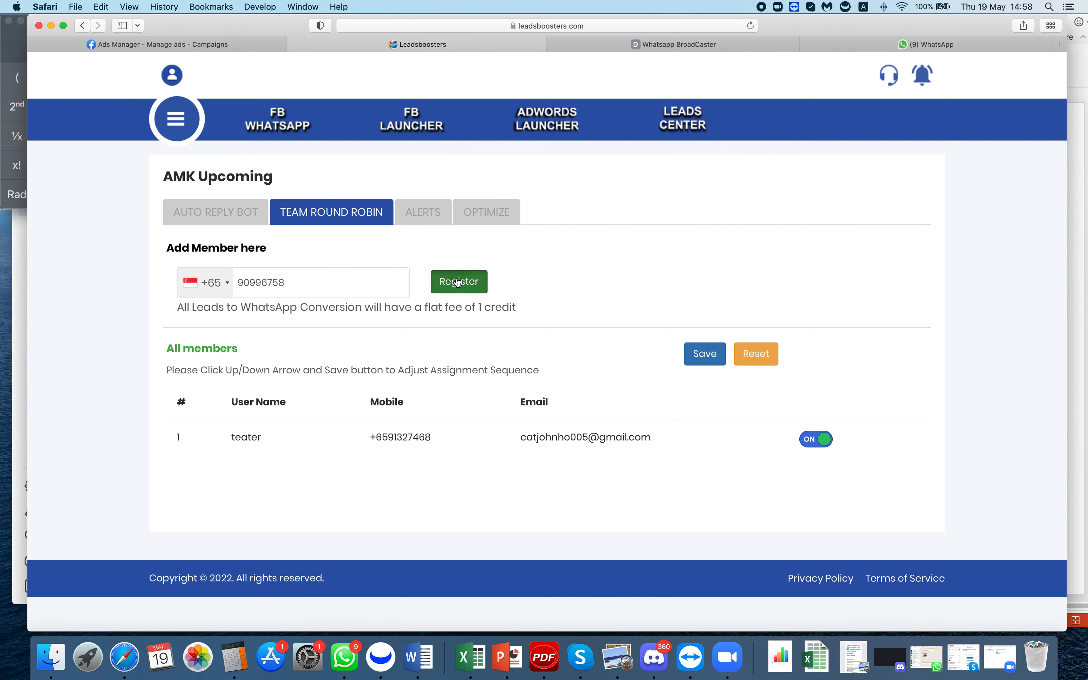
click(642, 367)
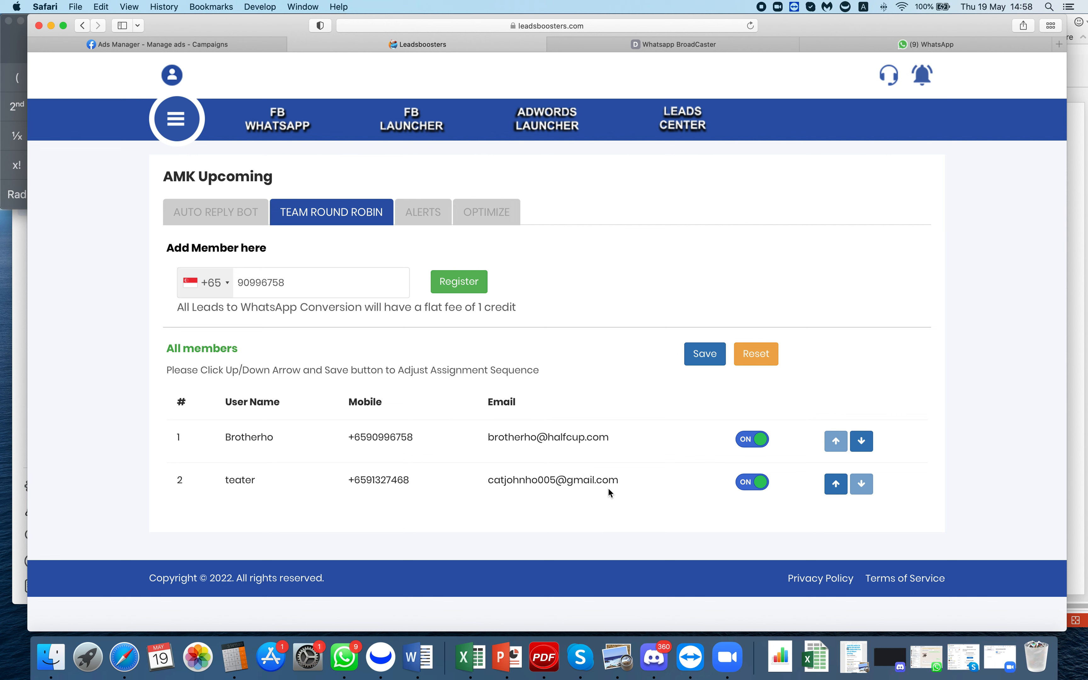
- Reorder the two round-robin members with the arrows, then view the five ad sets under Optimize
click(861, 439)
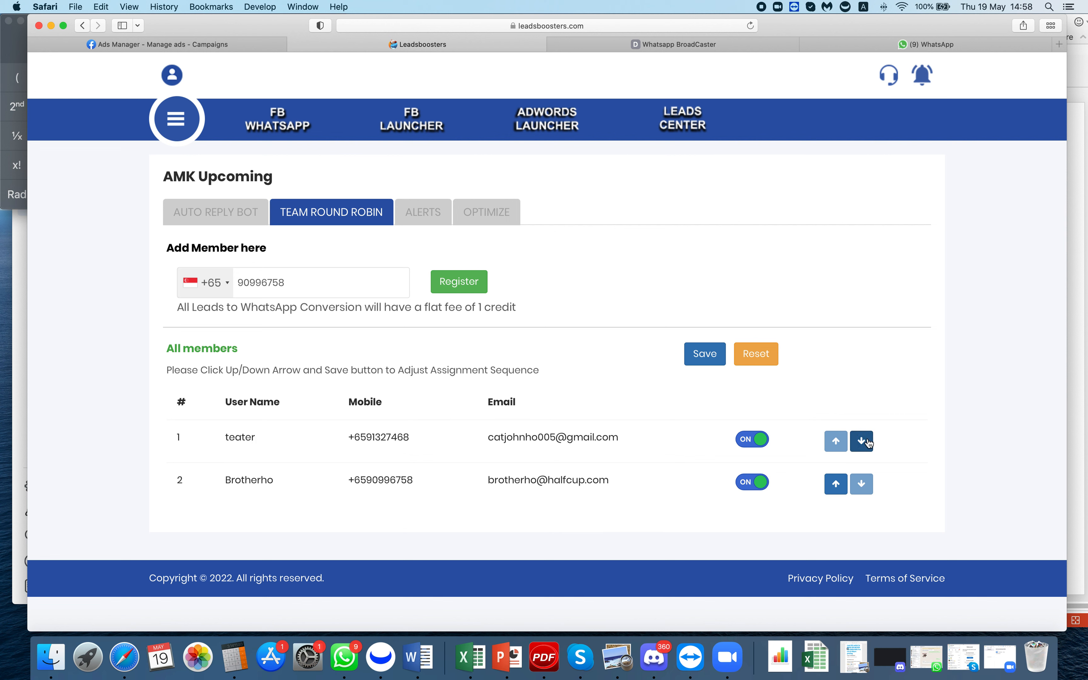
click(841, 488)
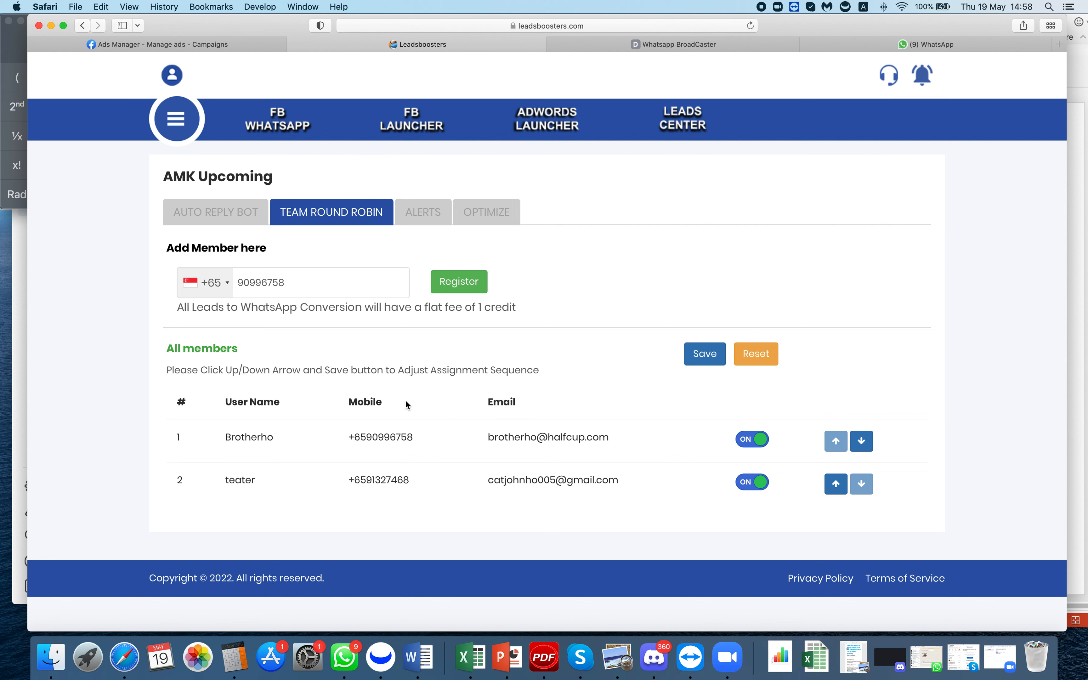
click(483, 216)
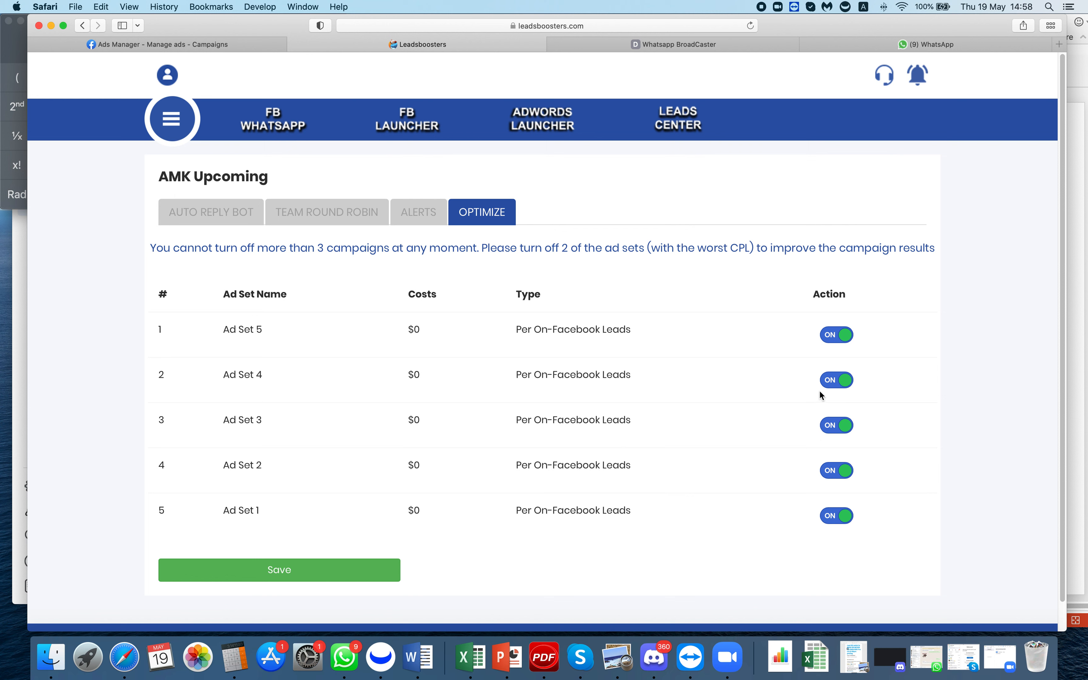
- Switch off AMK Upcoming's Ad Sets 2 and 1, refresh Ads Manager, then open Leads Center
click(845, 477)
click(845, 518)
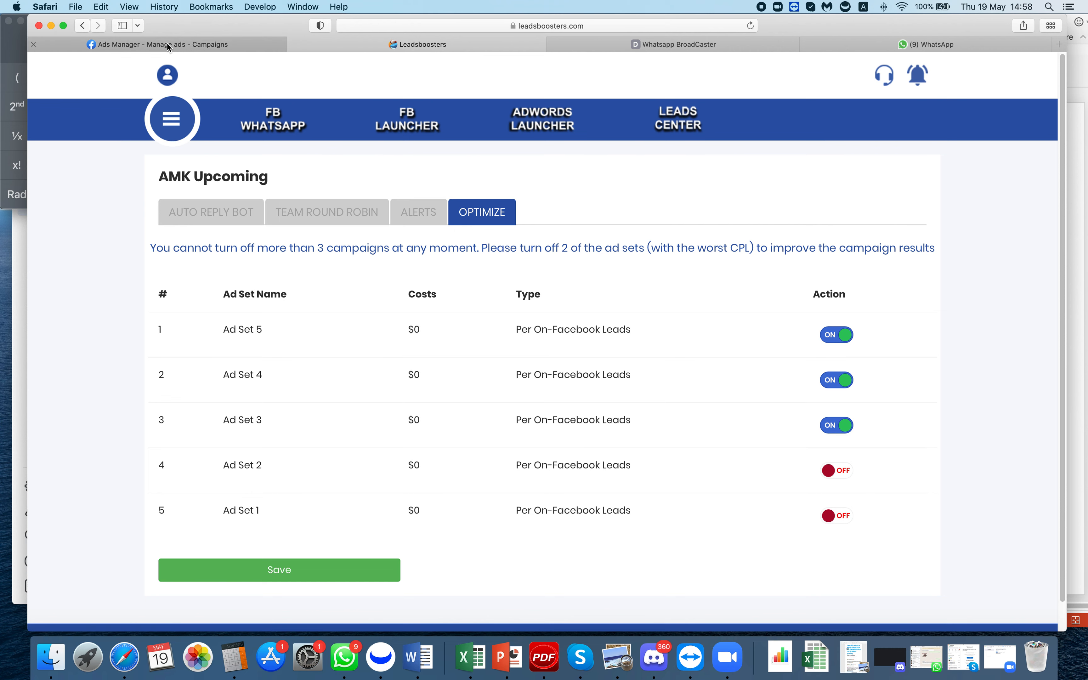
click(197, 48)
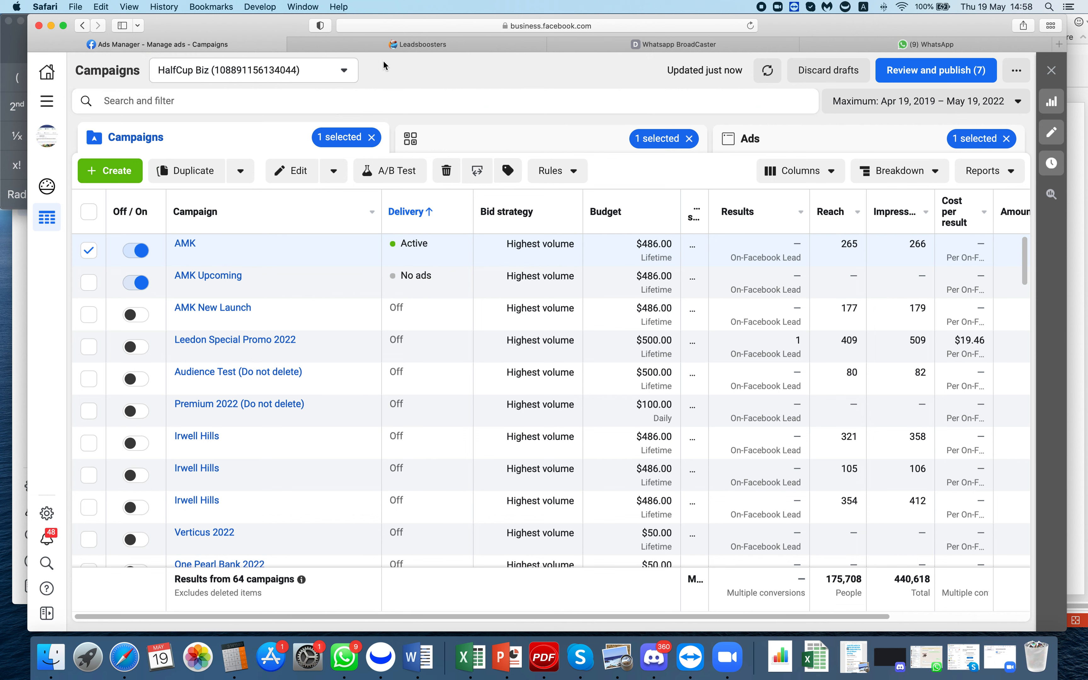
click(753, 26)
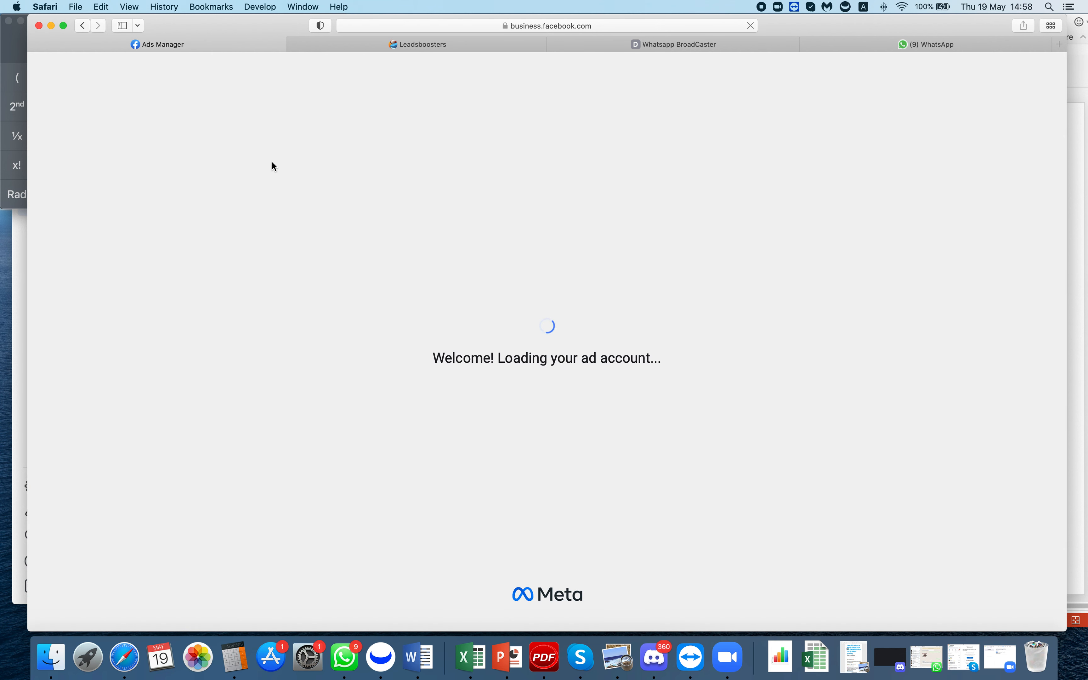
click(436, 45)
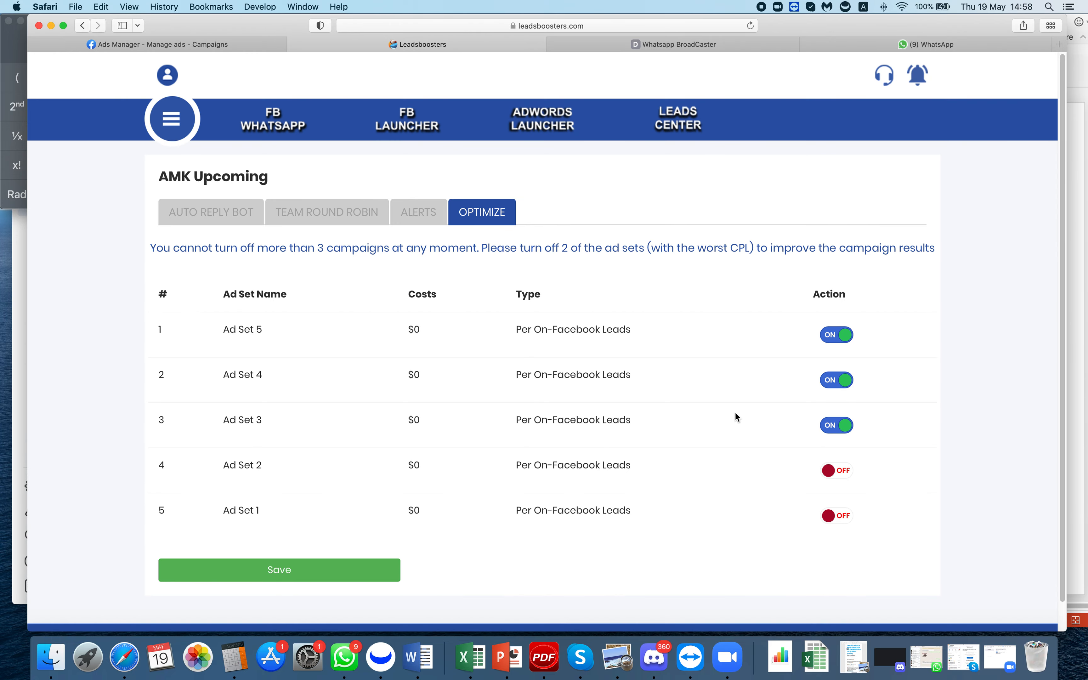
click(683, 119)
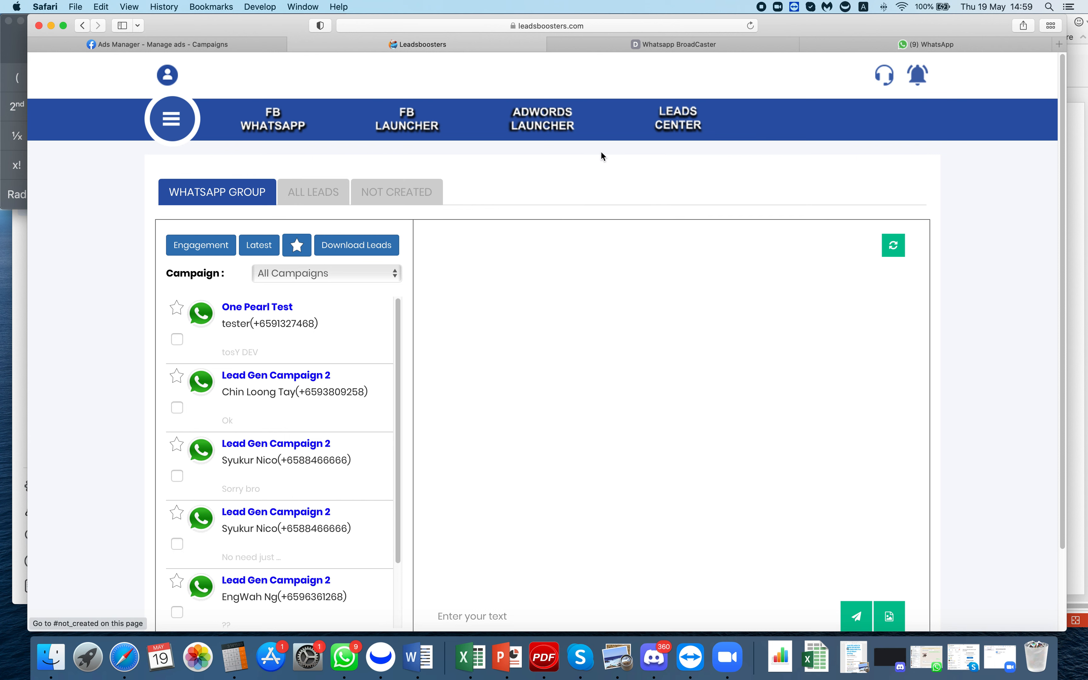
click(313, 196)
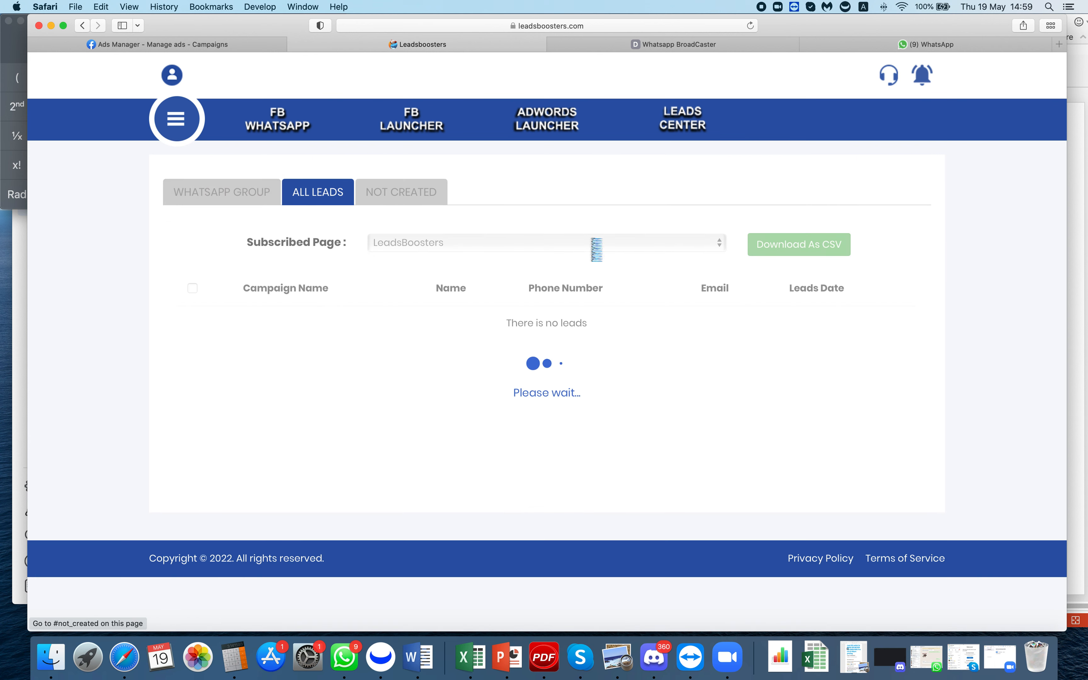
click(235, 188)
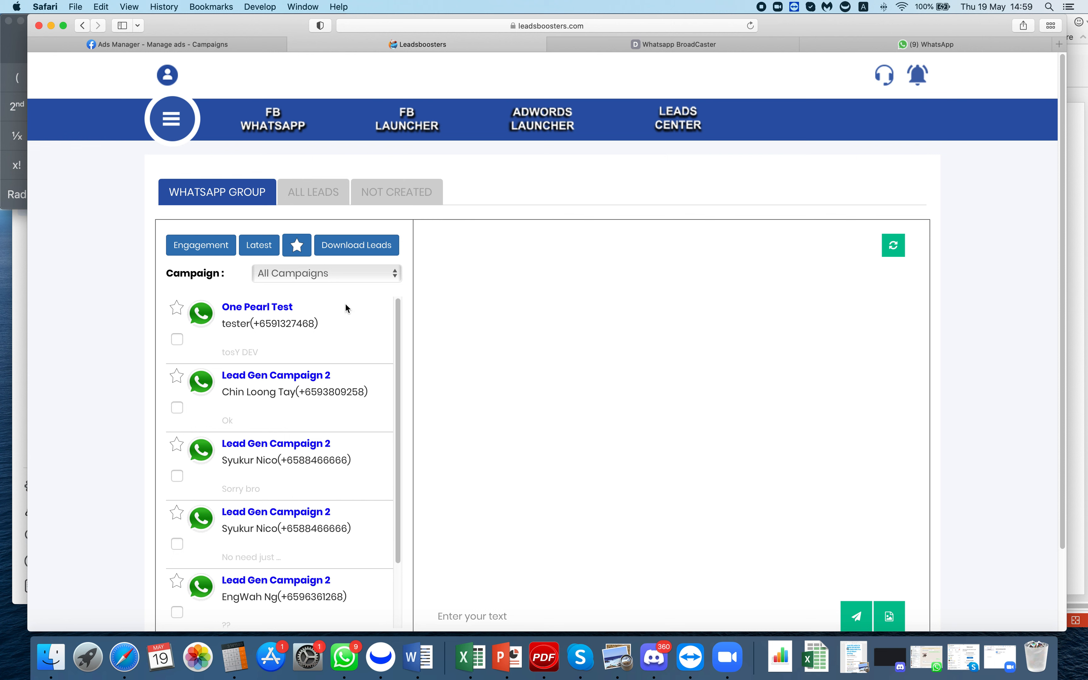
- Open the second lead's chat and highlight its 'What about the source' and 'Any samples' questions
click(304, 395)
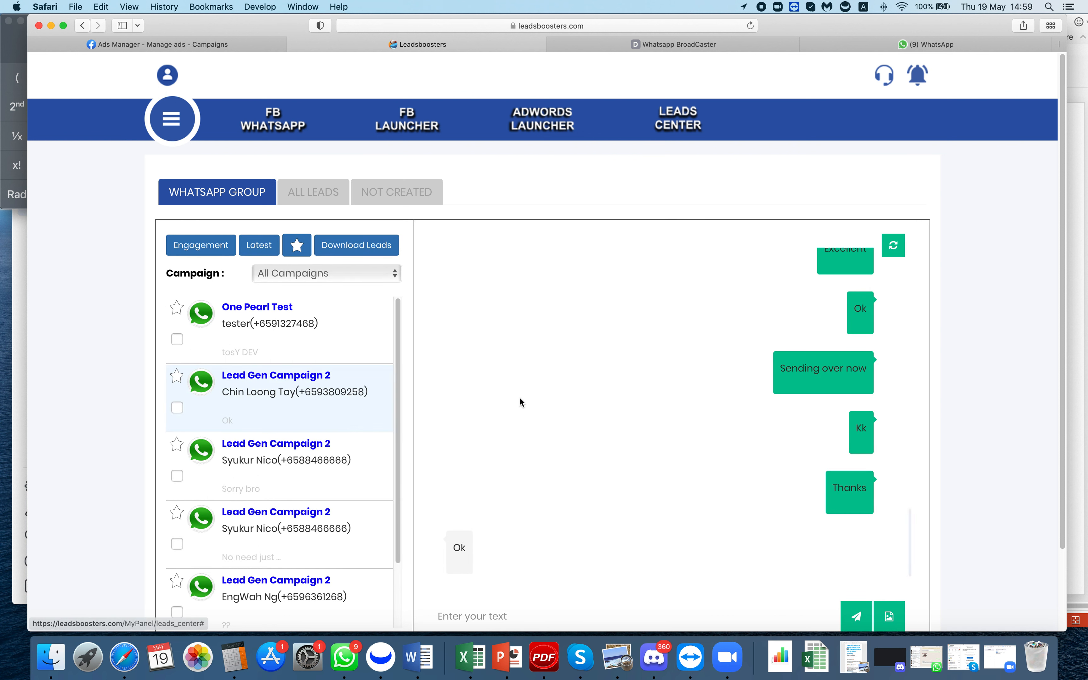
scroll(511, 543, up, 8)
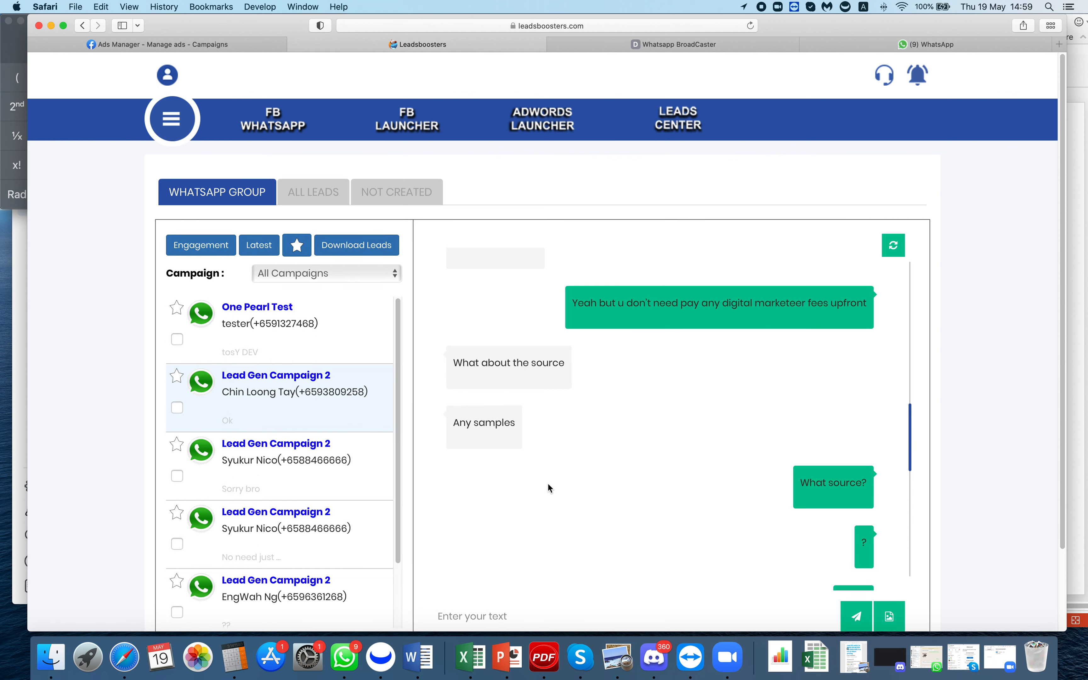
drag(464, 367, 541, 371)
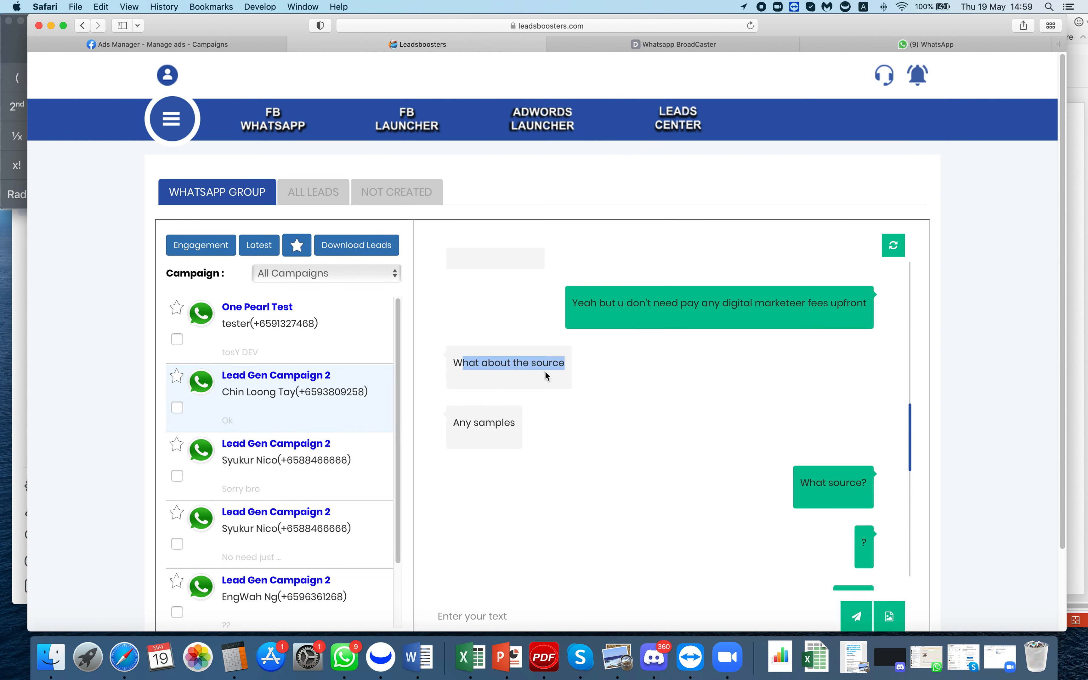
drag(465, 422, 558, 427)
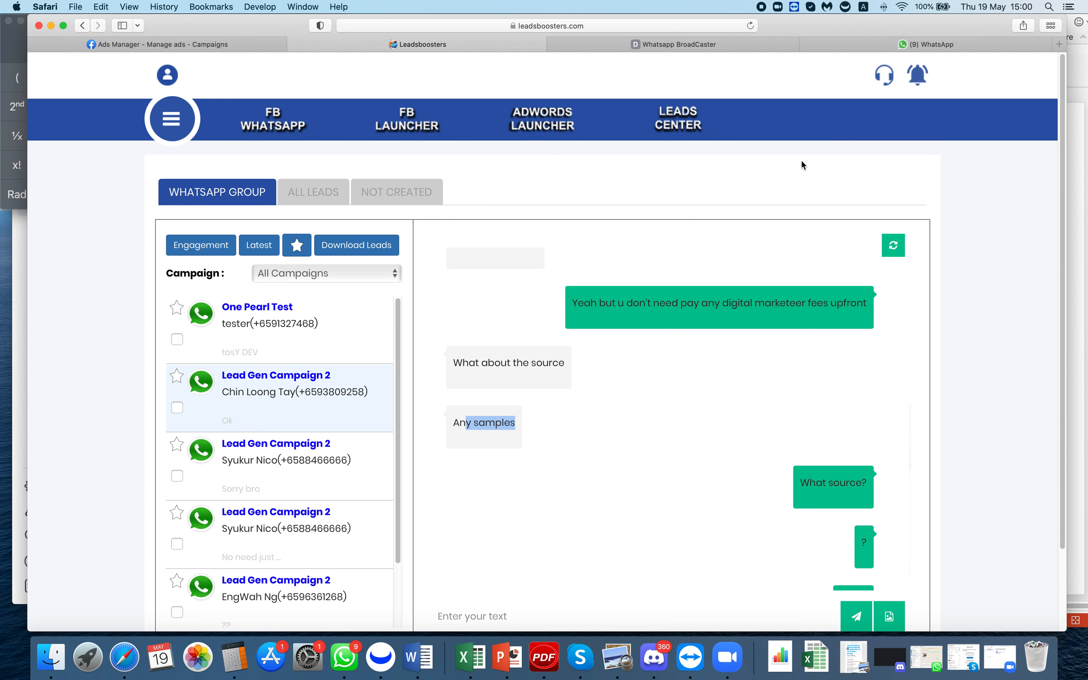
scroll(804, 187, down, 4)
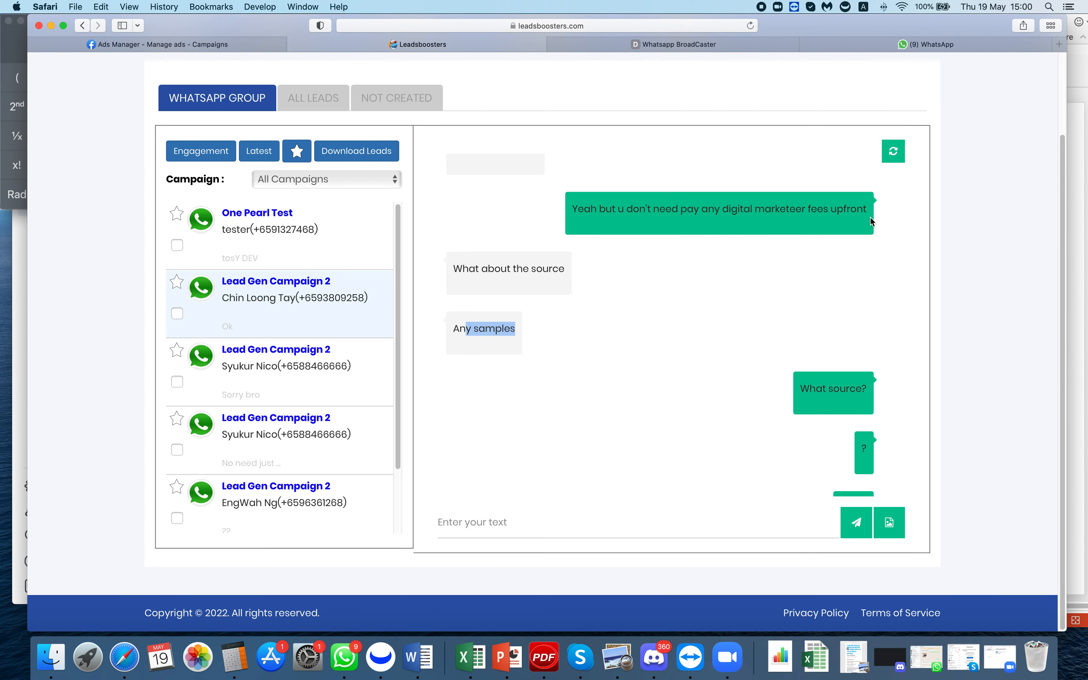
- Filter leads by One Pearl Test, then Lead Gen Campaign 2, then back to All Campaigns
click(345, 180)
click(336, 222)
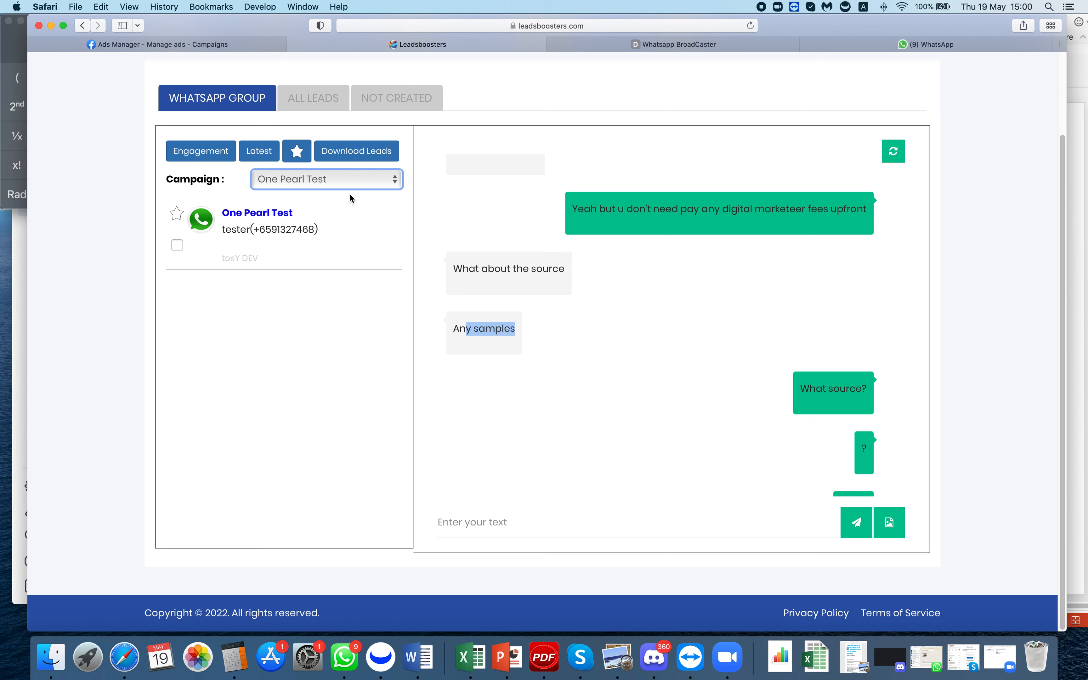
click(347, 181)
click(344, 169)
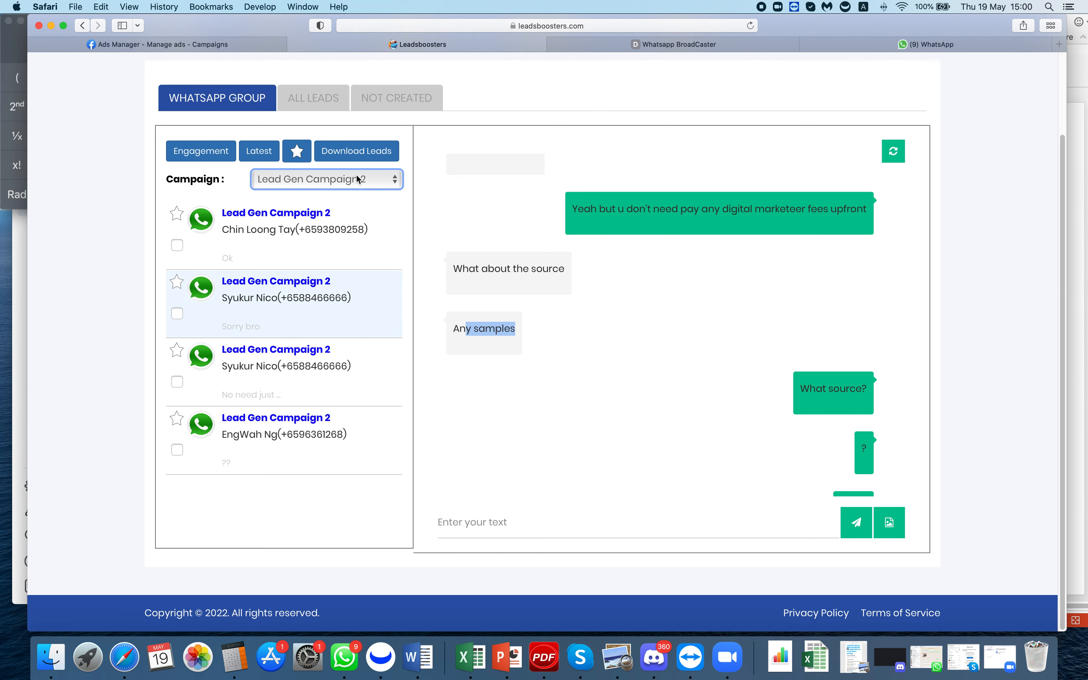
click(360, 179)
click(312, 154)
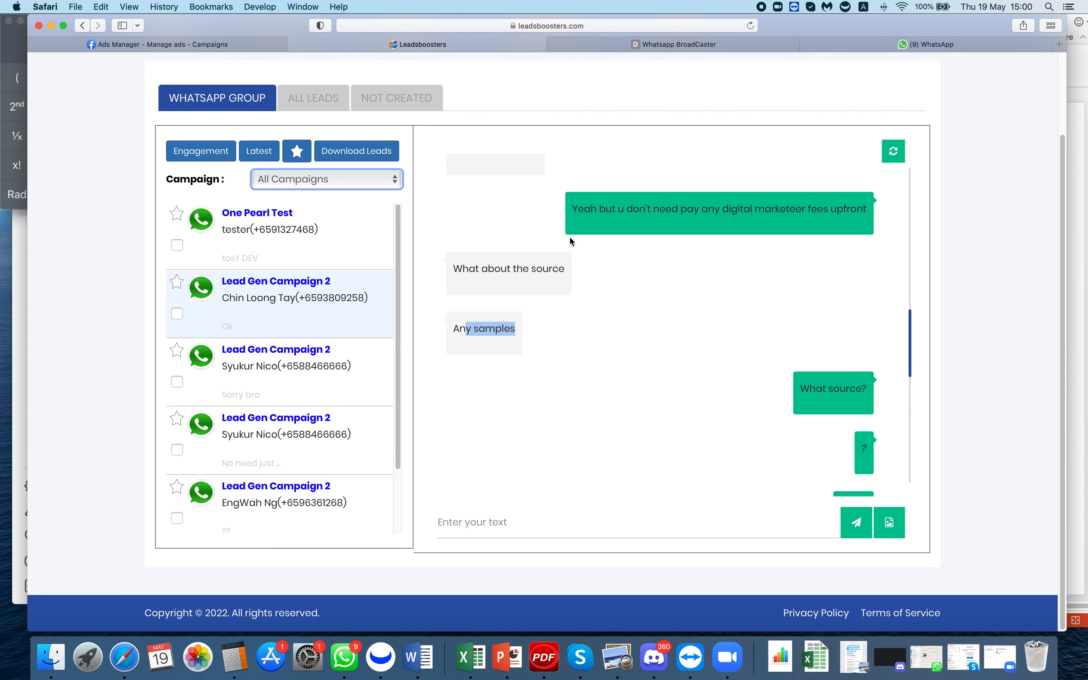
- Open the One Pearl Test lead's conversation and place the cursor in the reply box
click(310, 222)
click(641, 525)
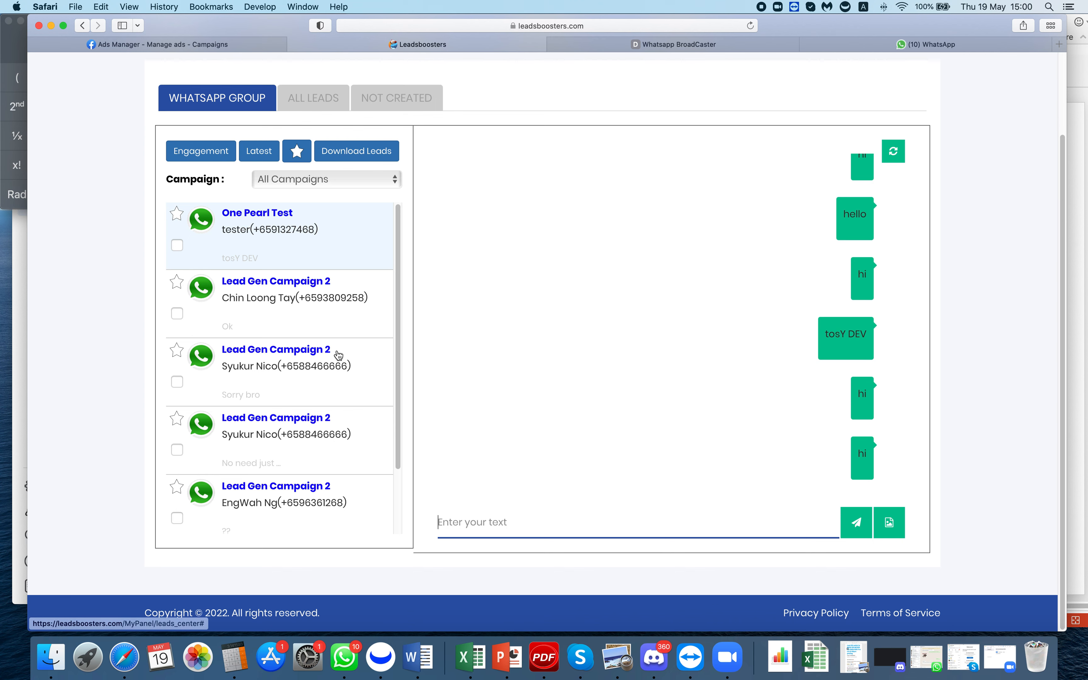
scroll(224, 396, up, 2)
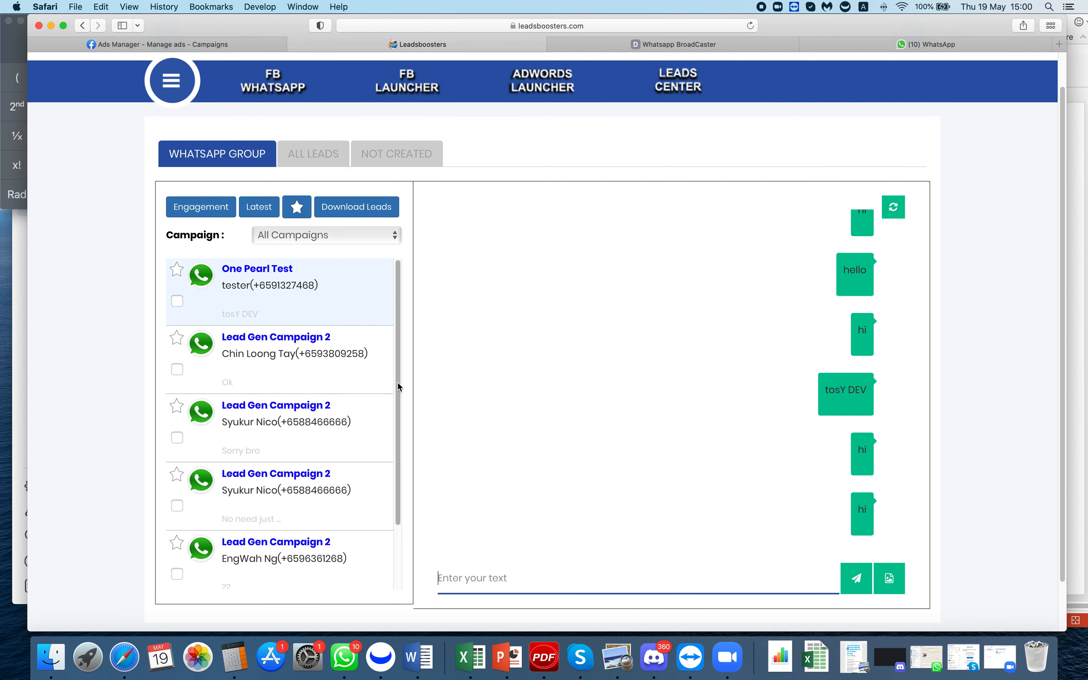
- Star two Lead Gen Campaign 2 leads, then unstar both under the starred-only filter
click(297, 207)
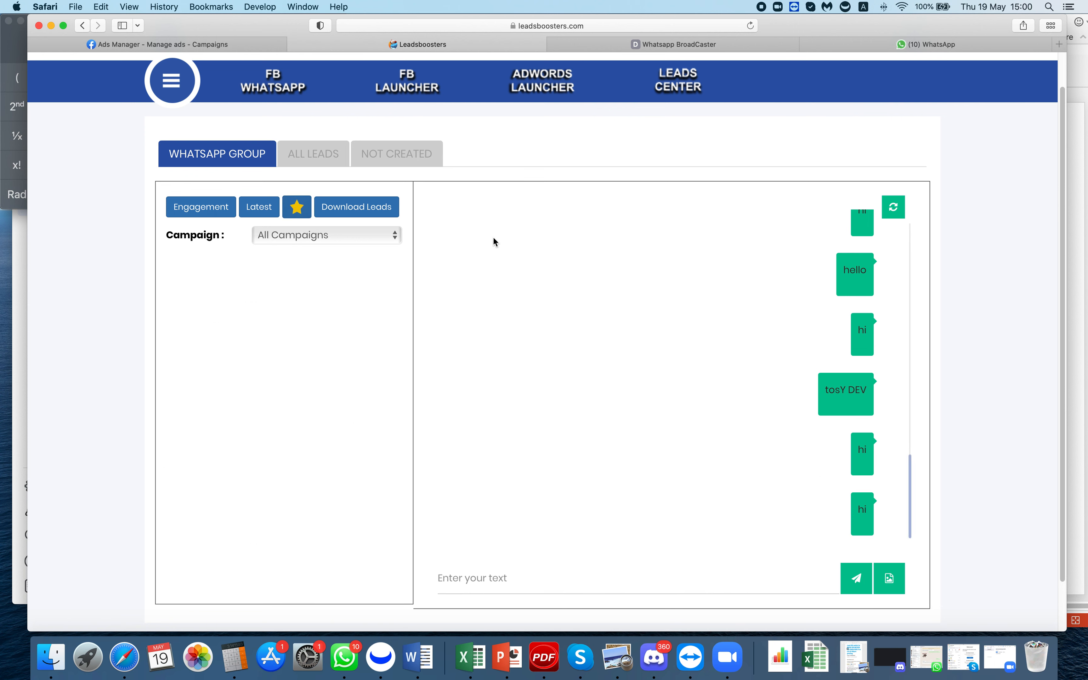
click(297, 206)
click(188, 382)
click(176, 406)
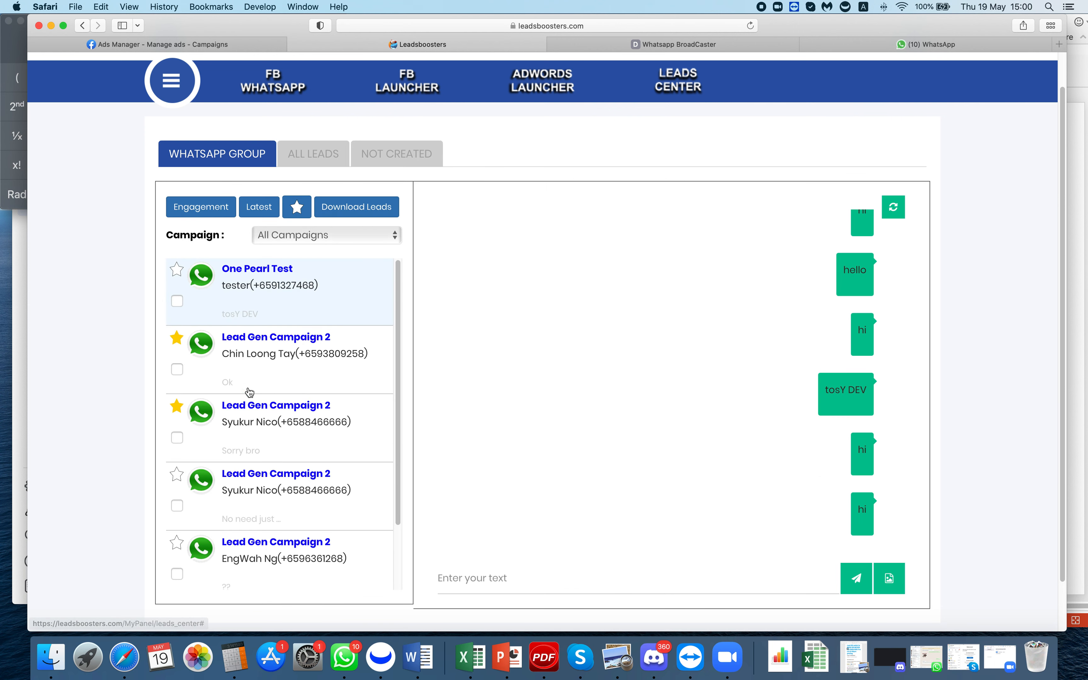
click(295, 209)
click(176, 271)
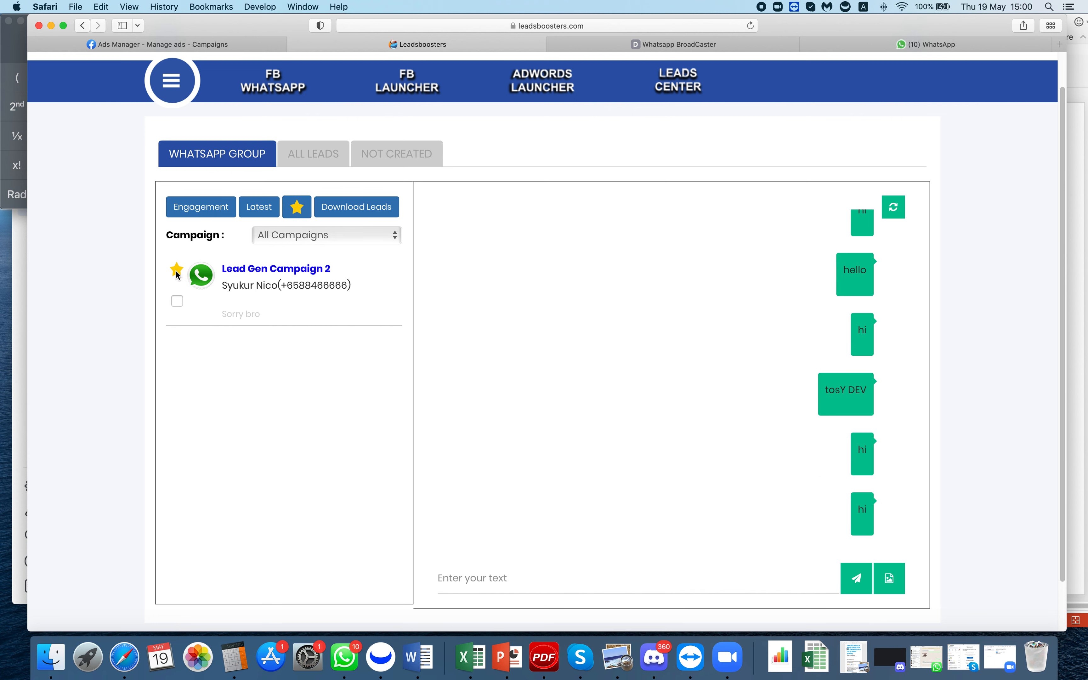
click(177, 271)
click(298, 215)
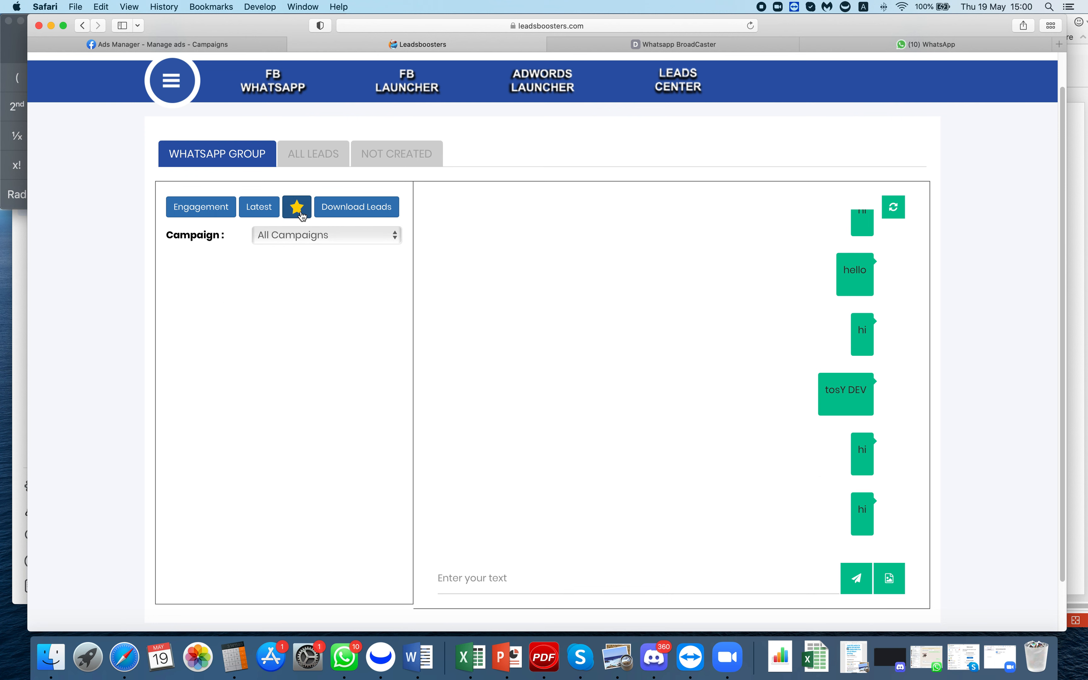